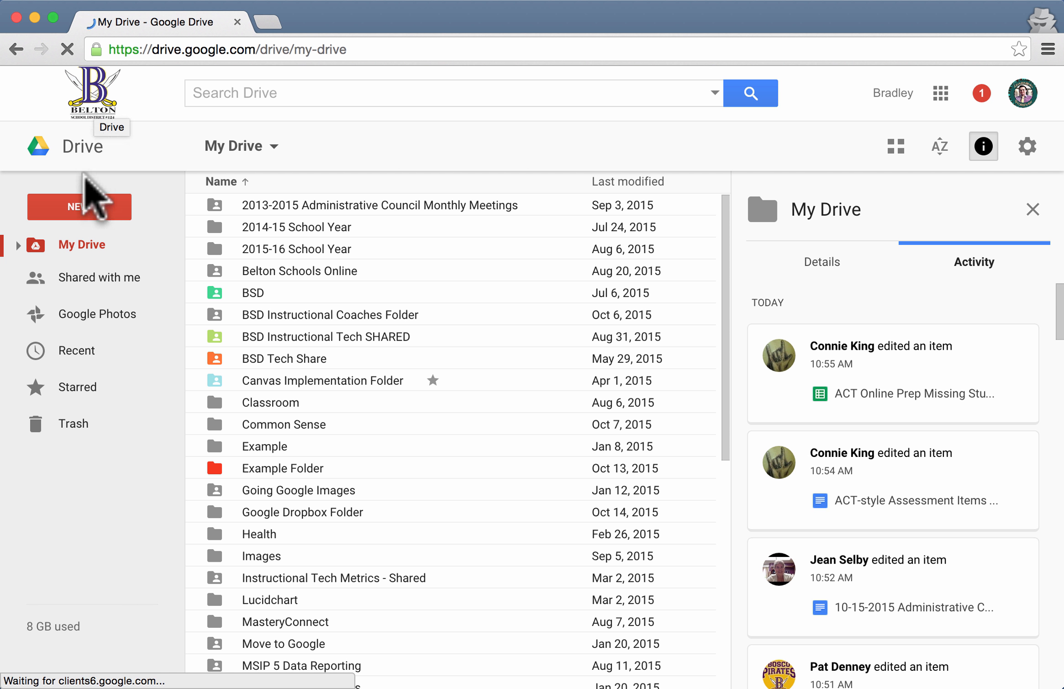
Step: Start a file upload, browse the Desktop's "STudent orientation file" folder, and cancel the upload
left_click(81, 215)
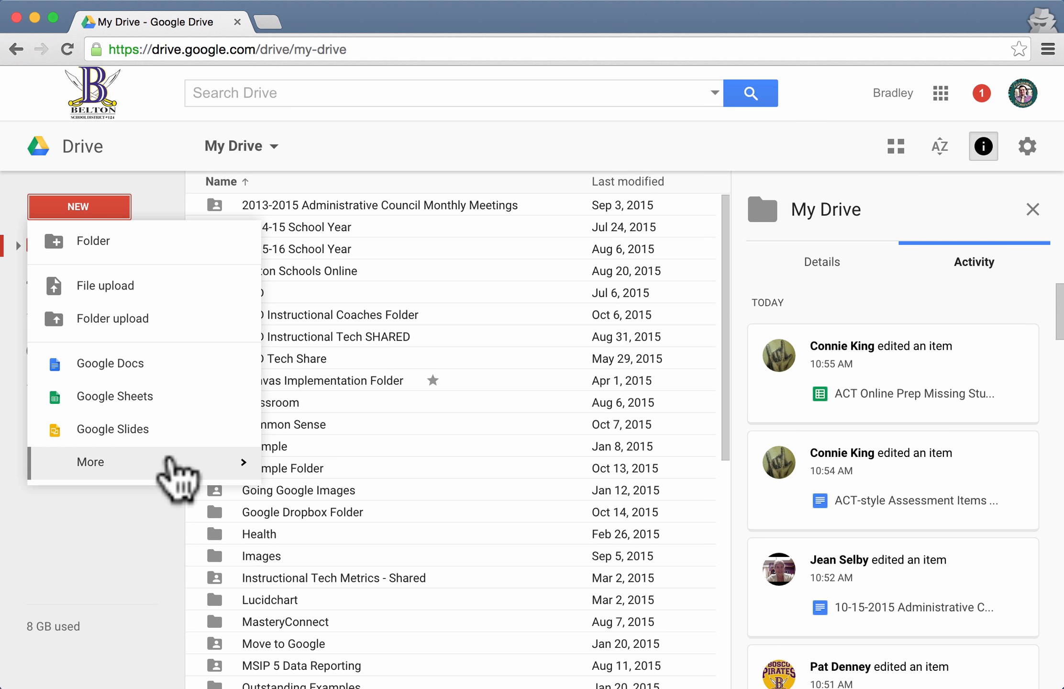
mouse_move(168, 457)
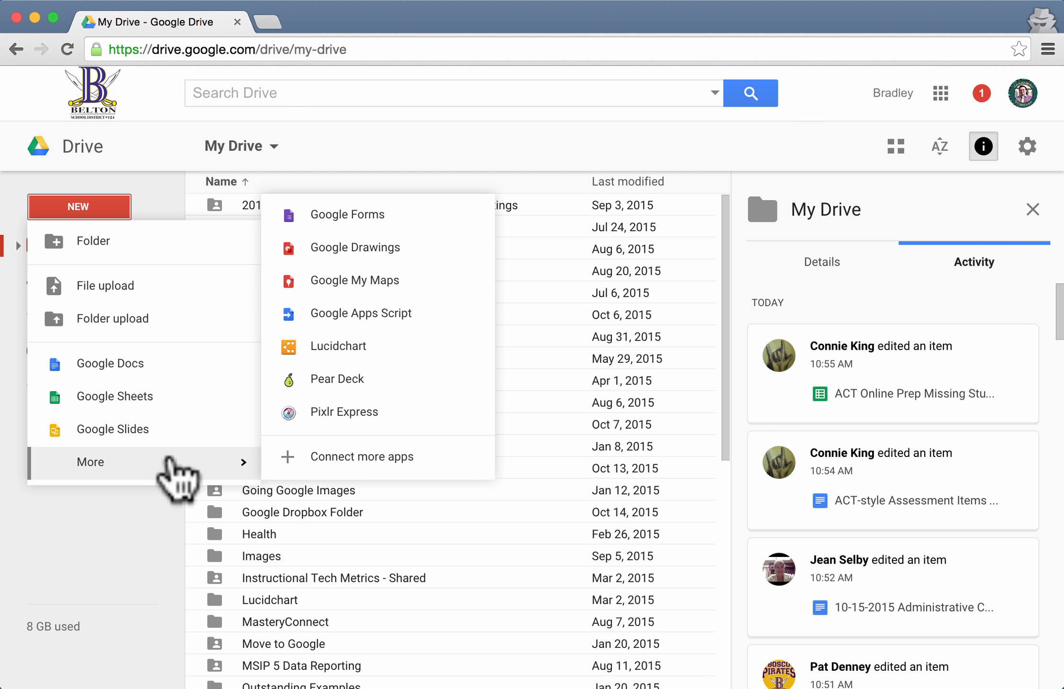
left_click(171, 291)
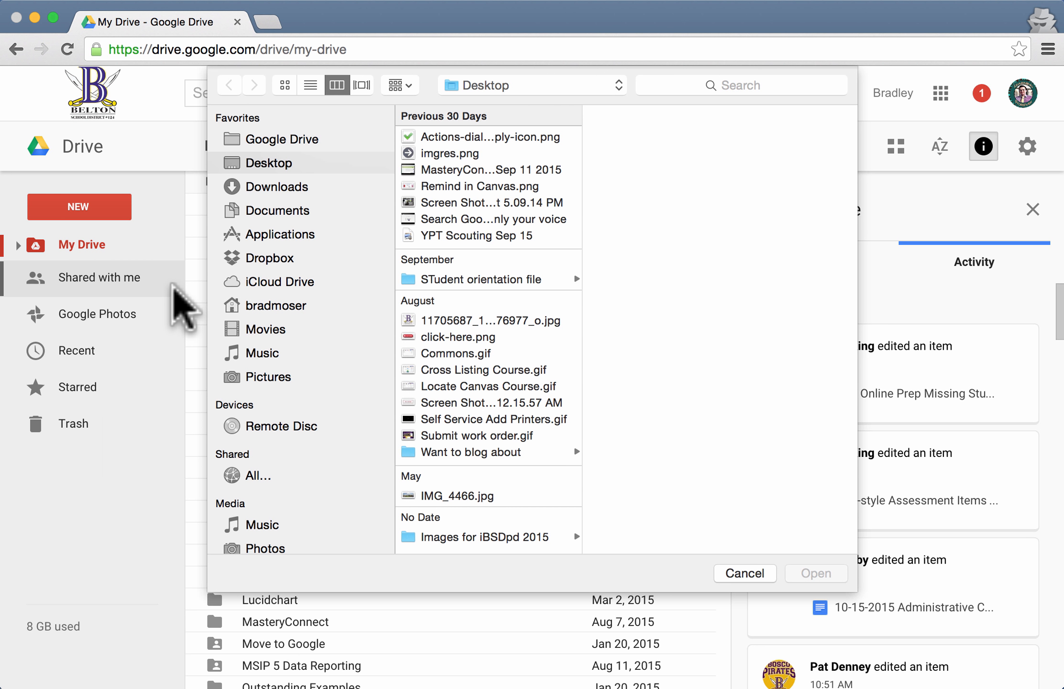
left_click(462, 278)
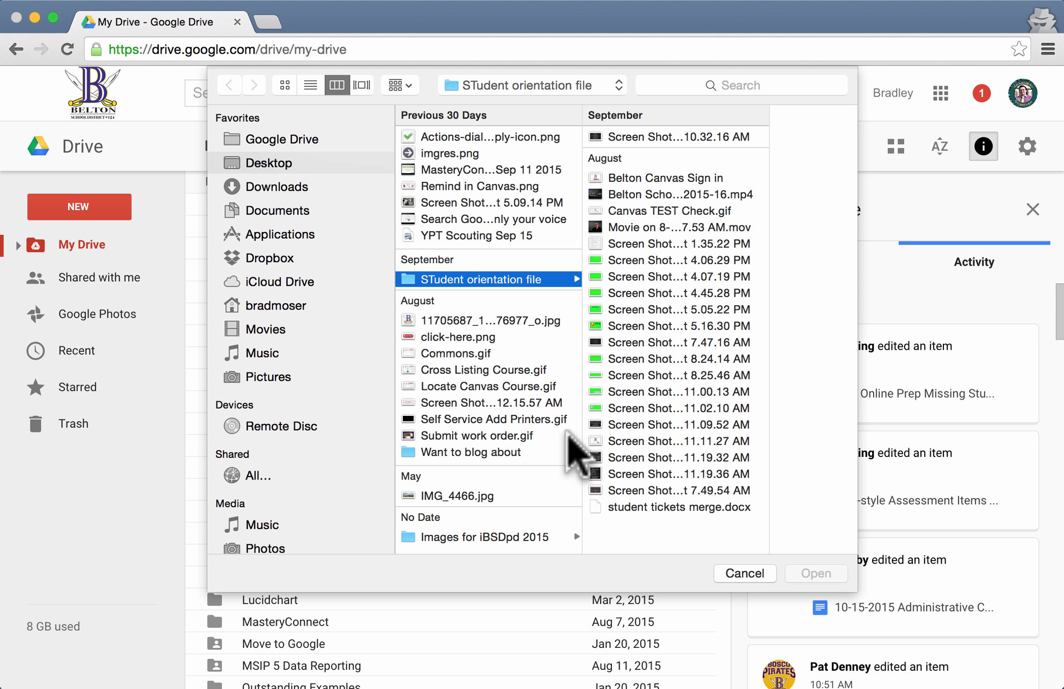
left_click(736, 570)
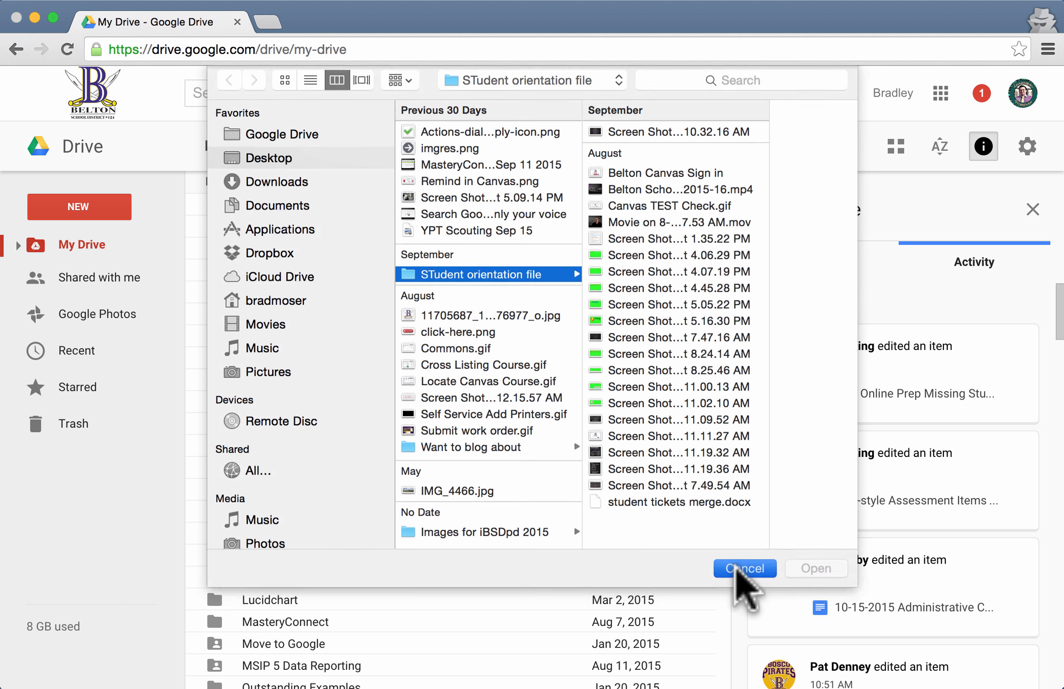
Step: Start a folder upload, choose the "STudent orientation file" folder on the Desktop, and cancel without uploading
left_click(105, 210)
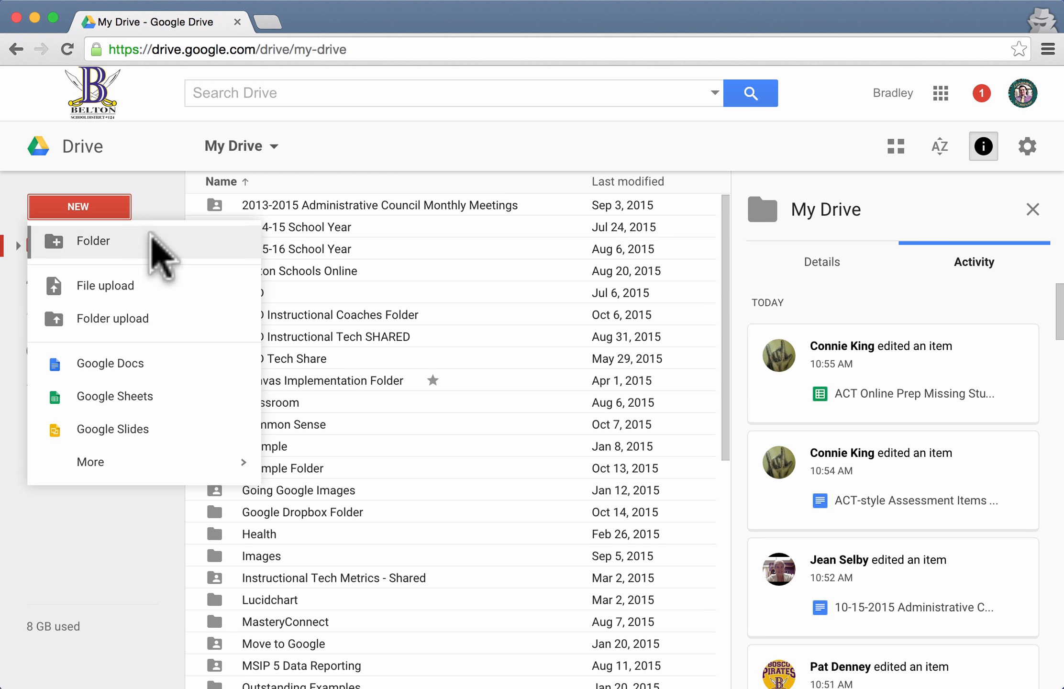
left_click(163, 321)
left_click(478, 282)
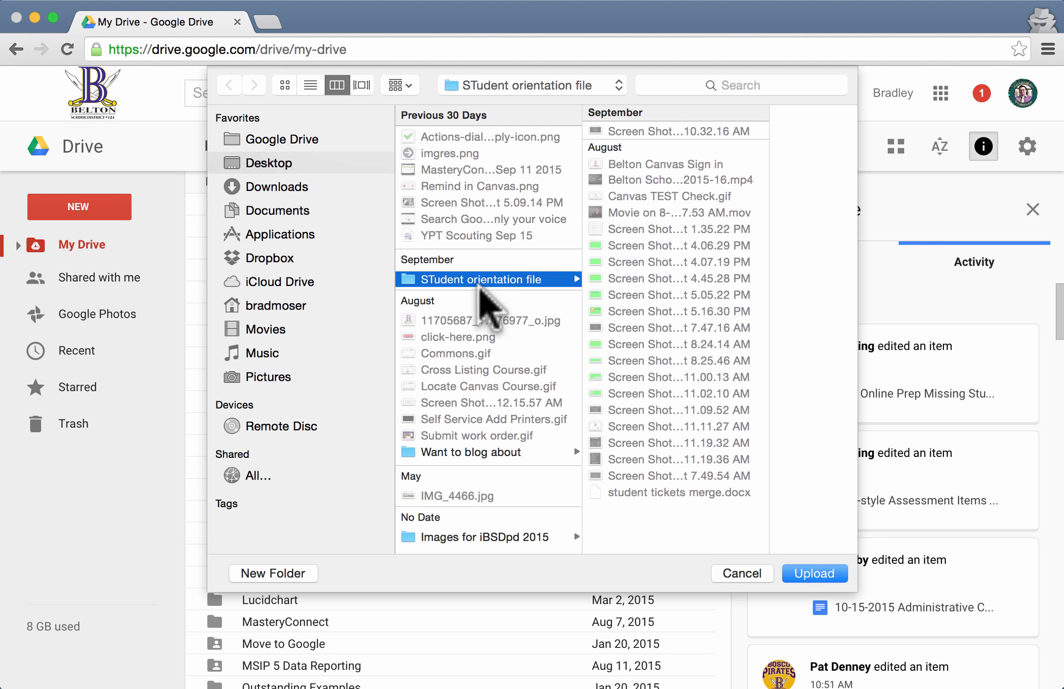
left_click(744, 574)
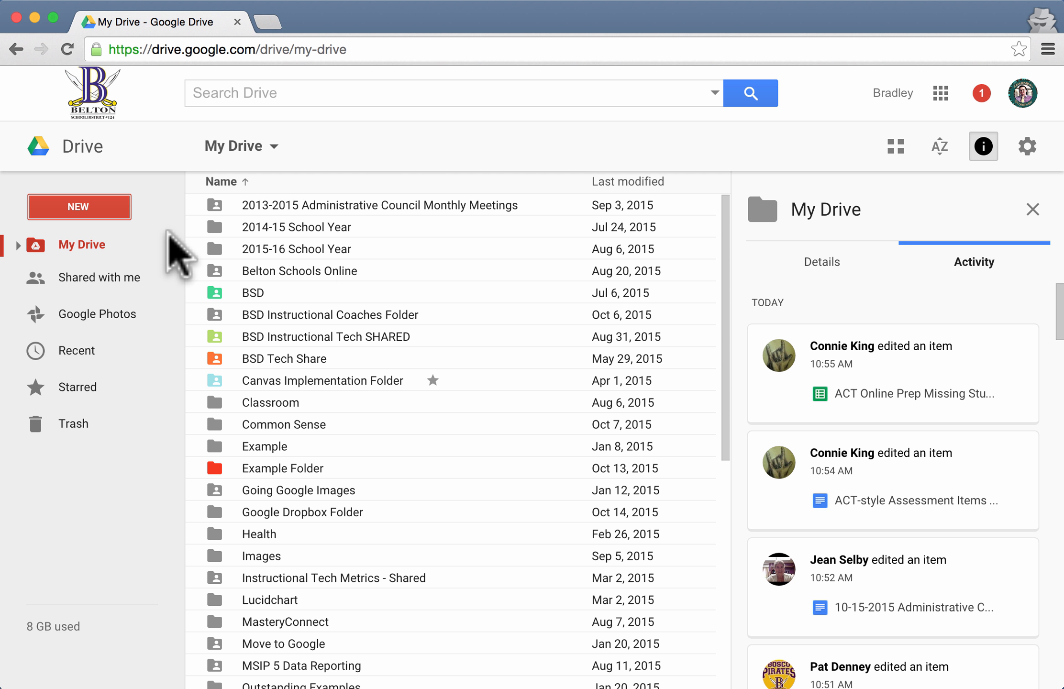
Step: Look into Example Folder in My Drive, go back, and open the folder named Example
left_click(254, 293)
scroll(304, 418, "down", 1)
left_click(301, 398)
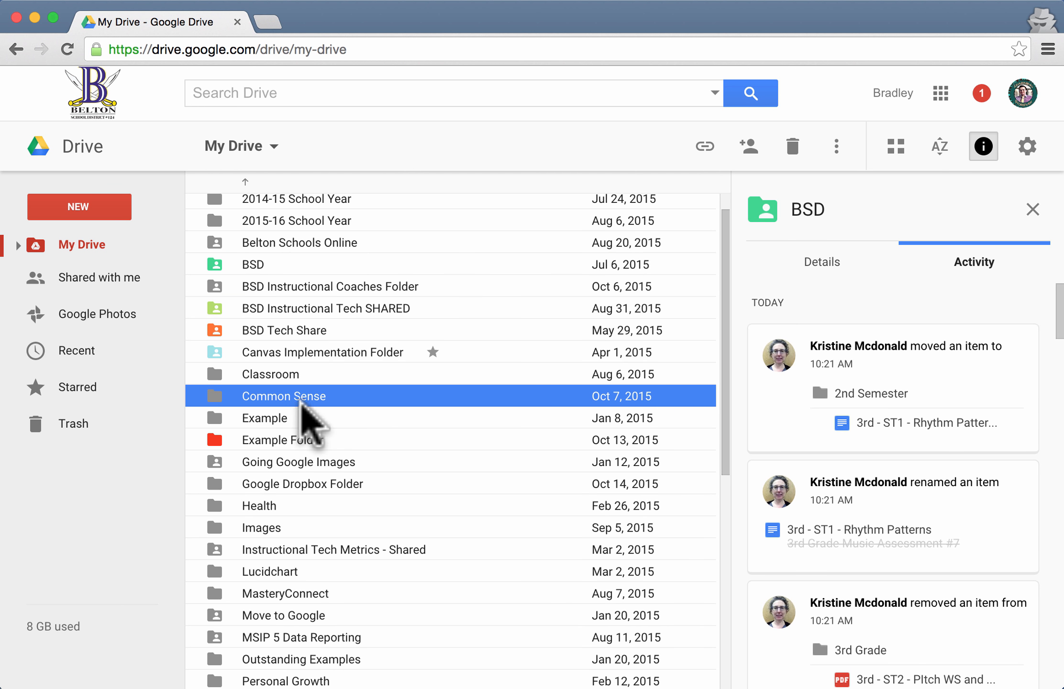
double_click(290, 436)
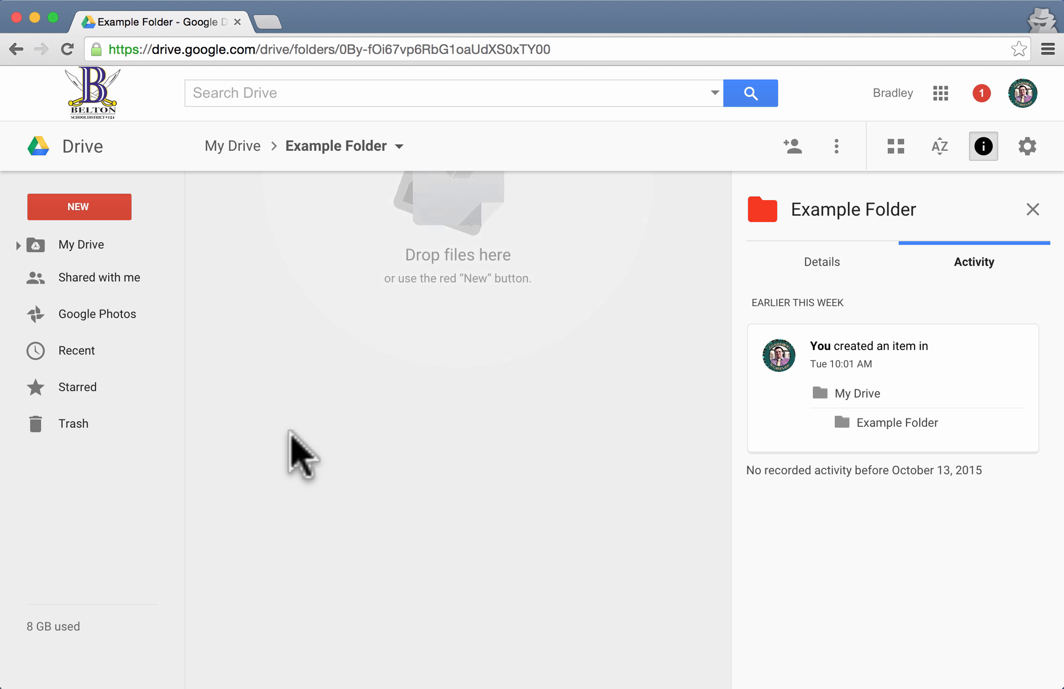
scroll(334, 302, "left", 5)
double_click(279, 446)
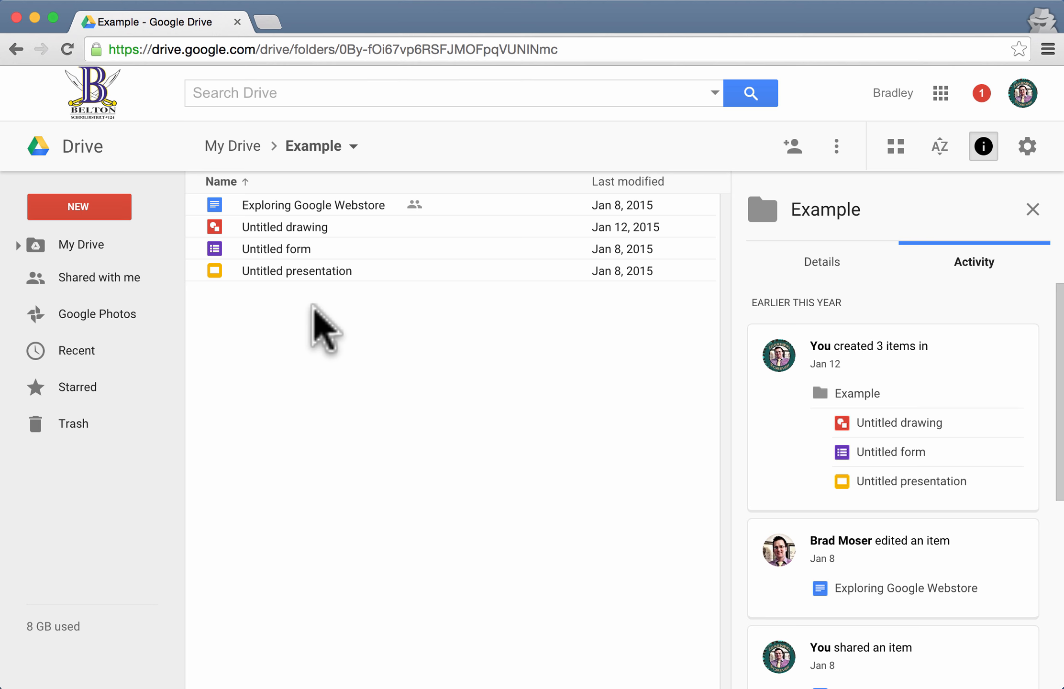
Step: Extend the selection in the Example folder file by file from Exploring Google Webstore to Untitled presentation
left_click(308, 205)
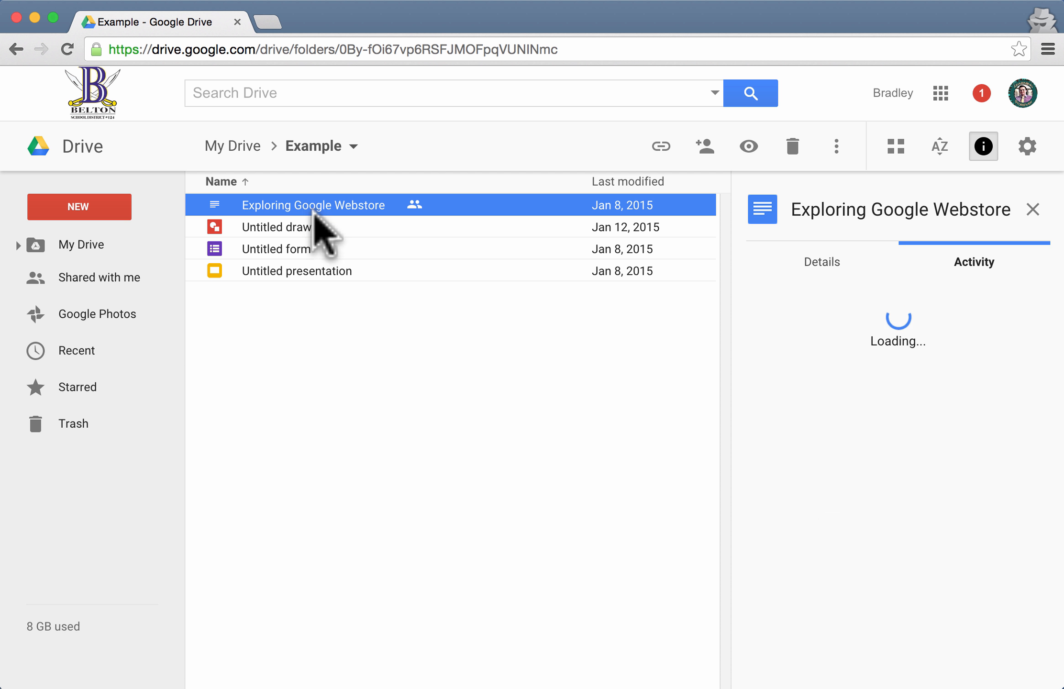
left_click(326, 227, "shift")
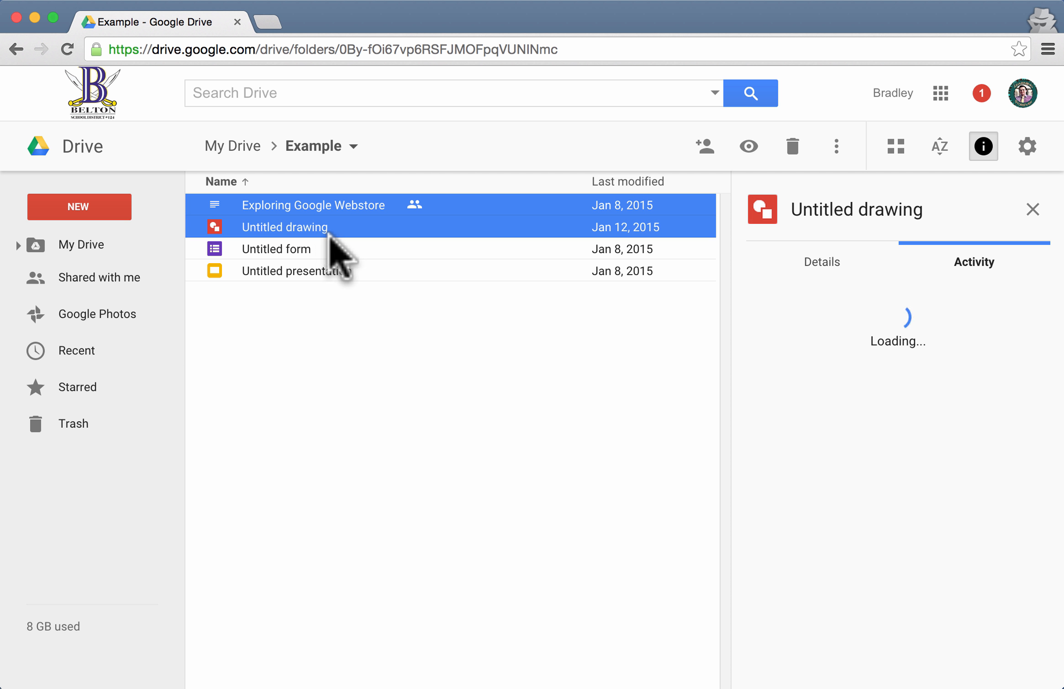
left_click(335, 248, "shift")
left_click(341, 268, "shift")
Step: Box-select all four files in the Example folder and clear the selection
left_click_drag(371, 329, 294, 203)
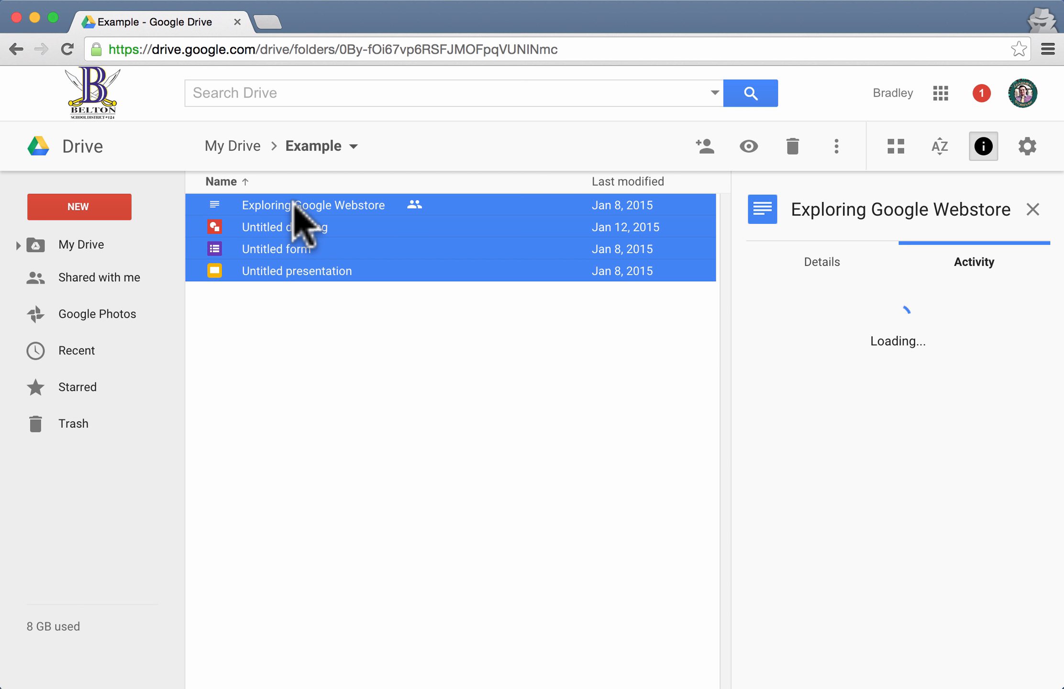
left_click_drag(374, 229, 396, 268)
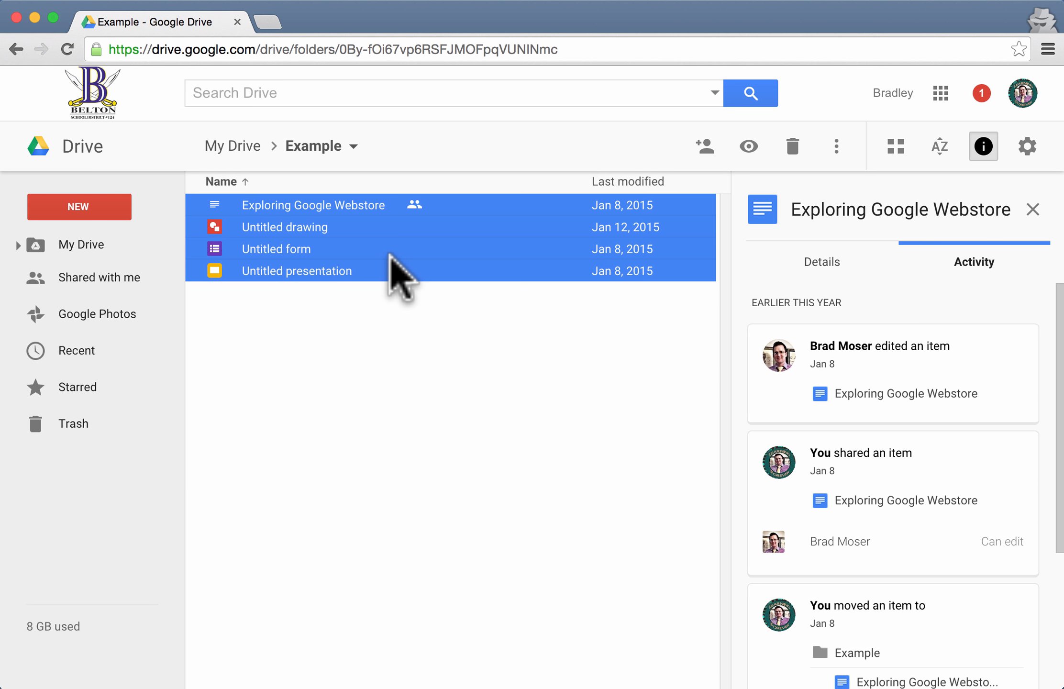
left_click(382, 341)
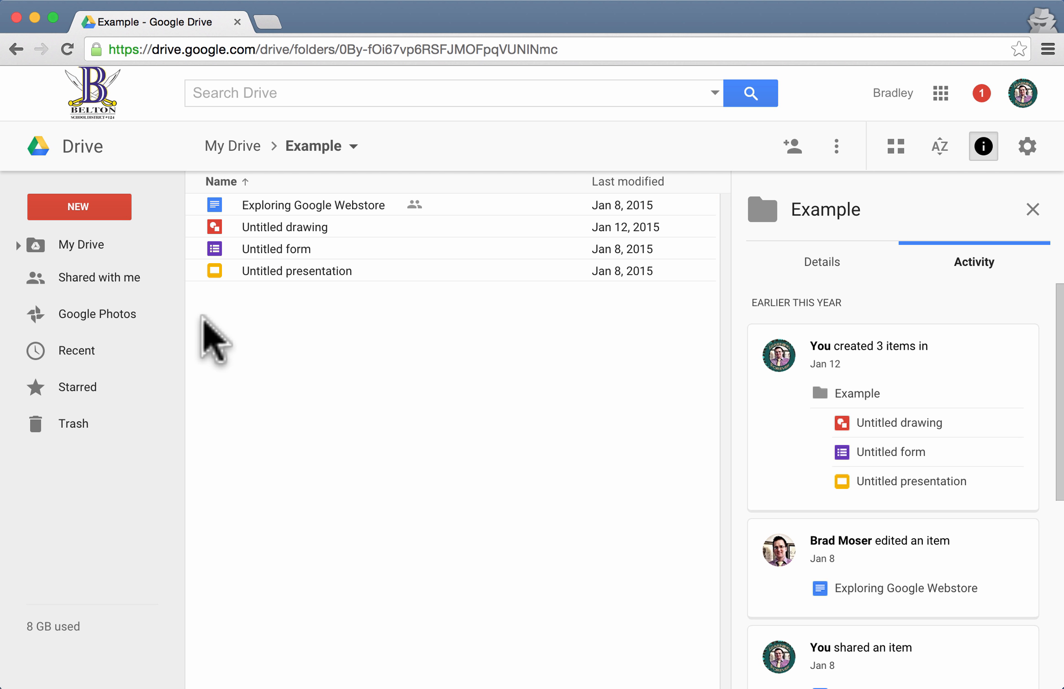
Step: Return to My Drive and look through its whole list of folders and files
left_click(82, 243)
scroll(369, 330, "down", 10)
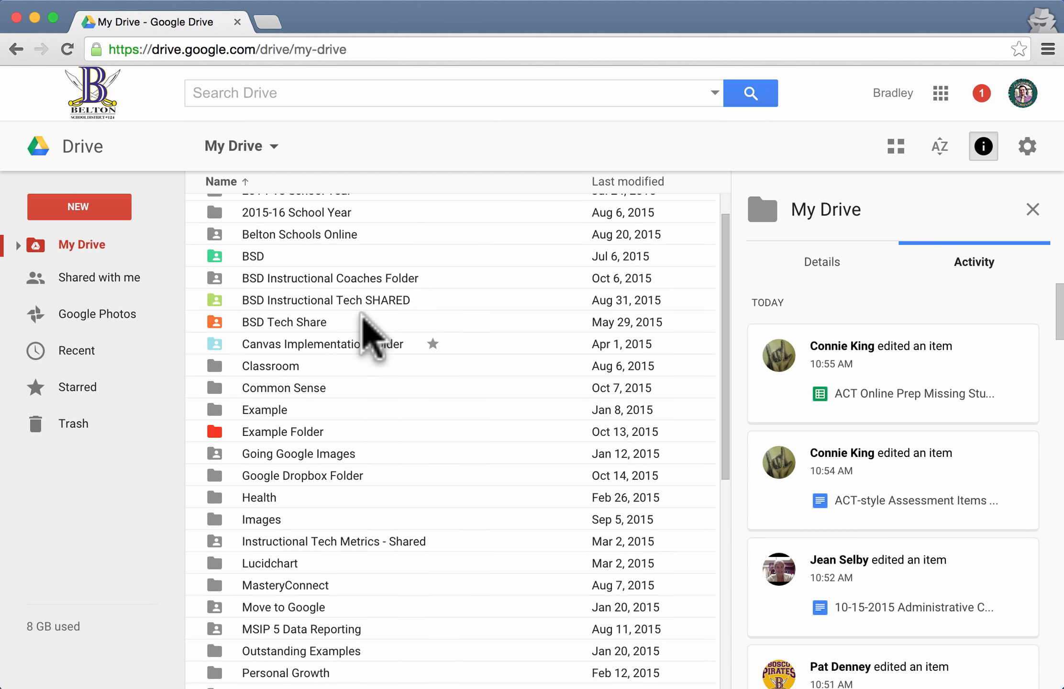
scroll(368, 330, "up", 9)
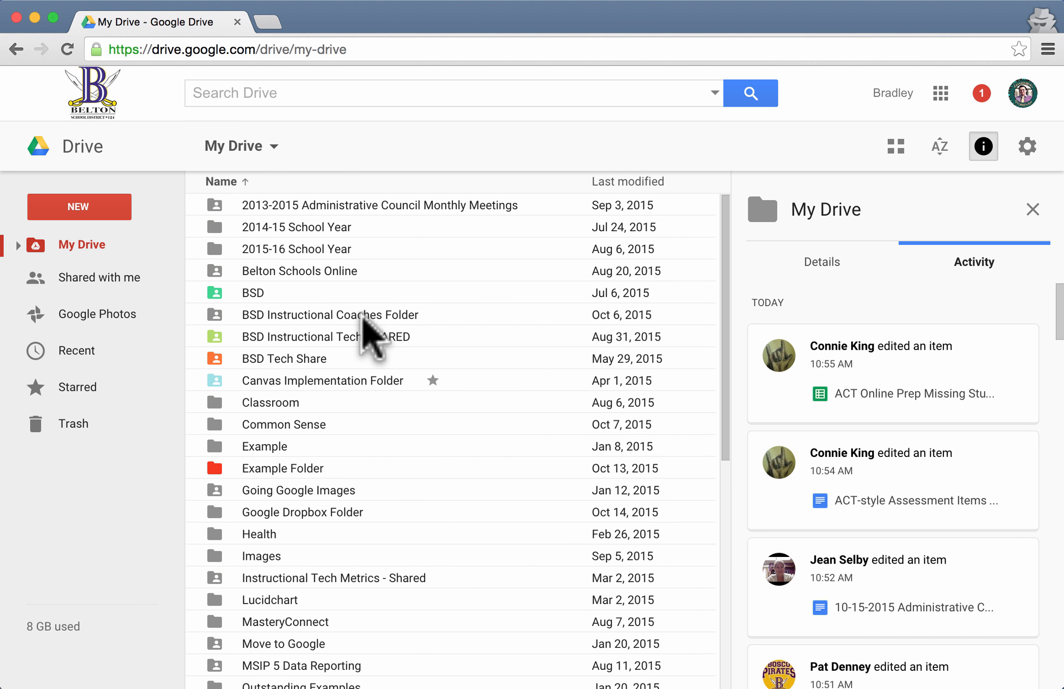
scroll(315, 417, "down", 10)
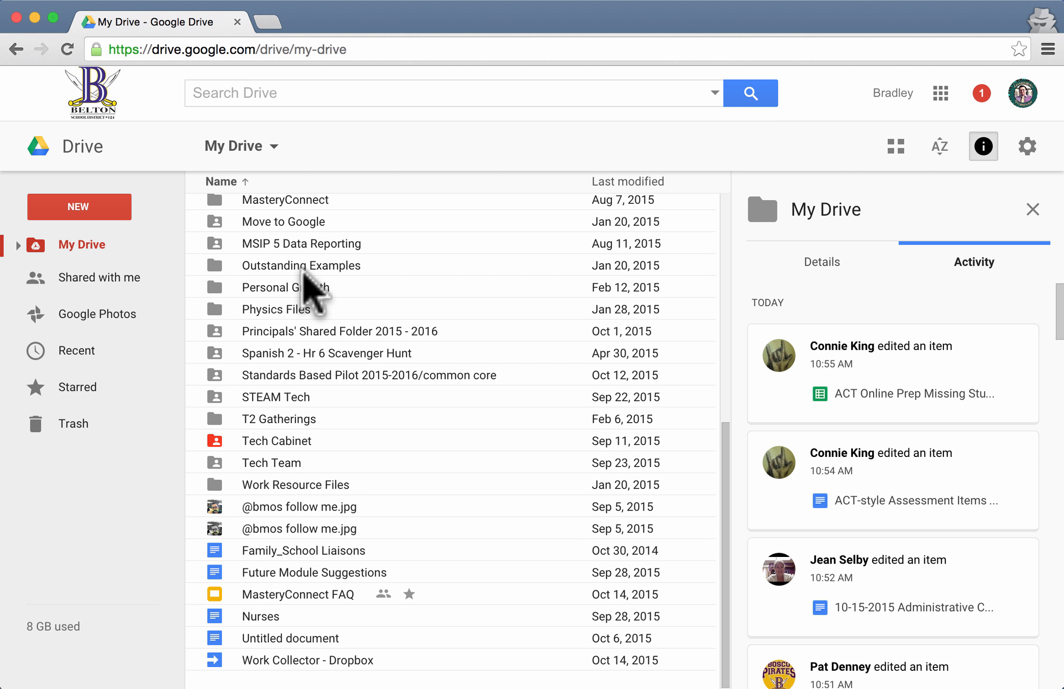
scroll(311, 287, "up", 10)
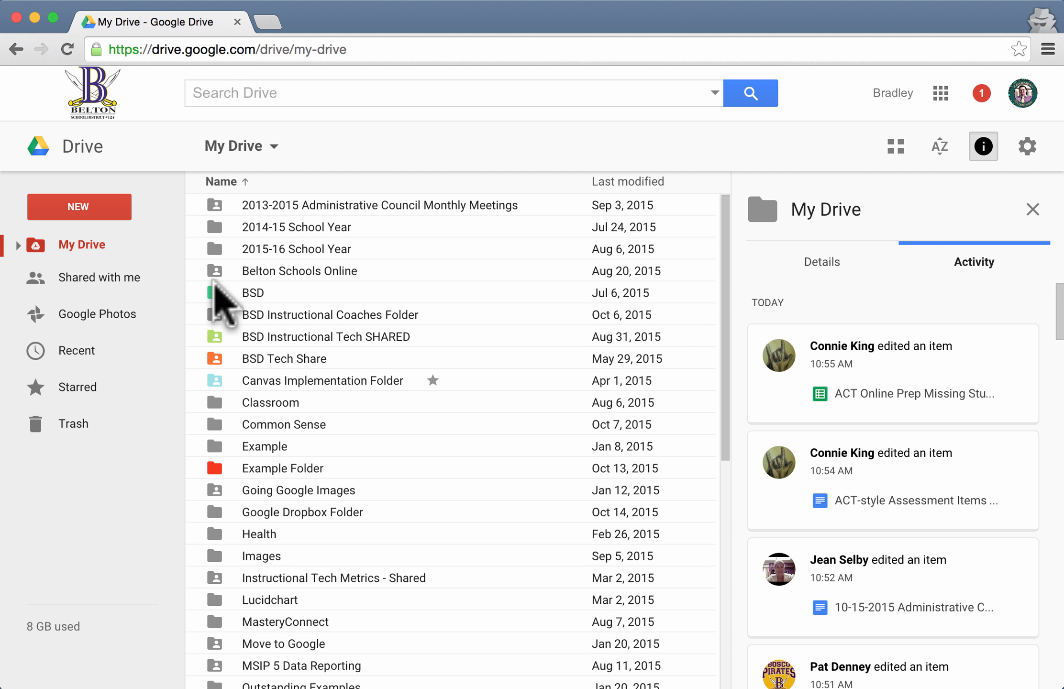
Step: Open the Shared with me view and look through the files that other people shared
left_click(77, 277)
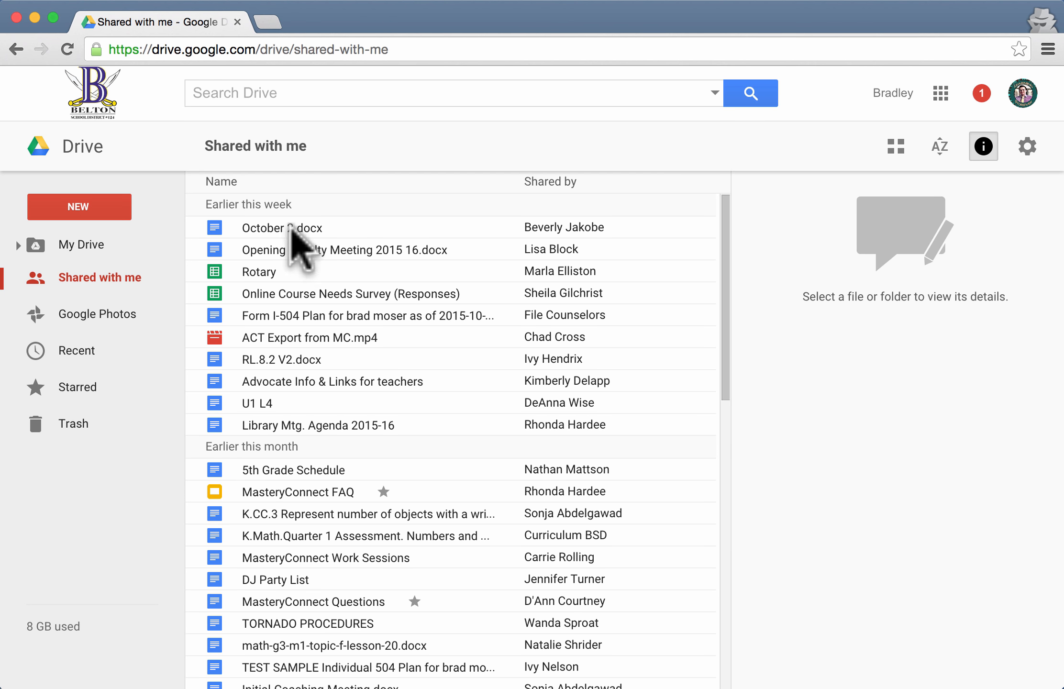
scroll(277, 521, "down", 5)
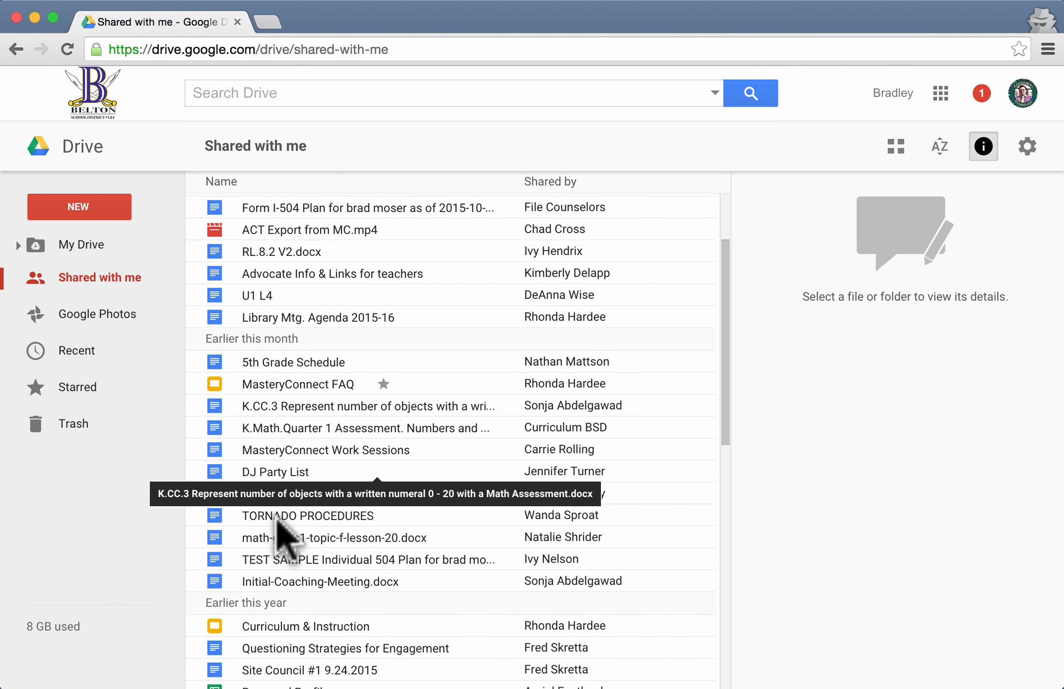
scroll(282, 528, "up", 5)
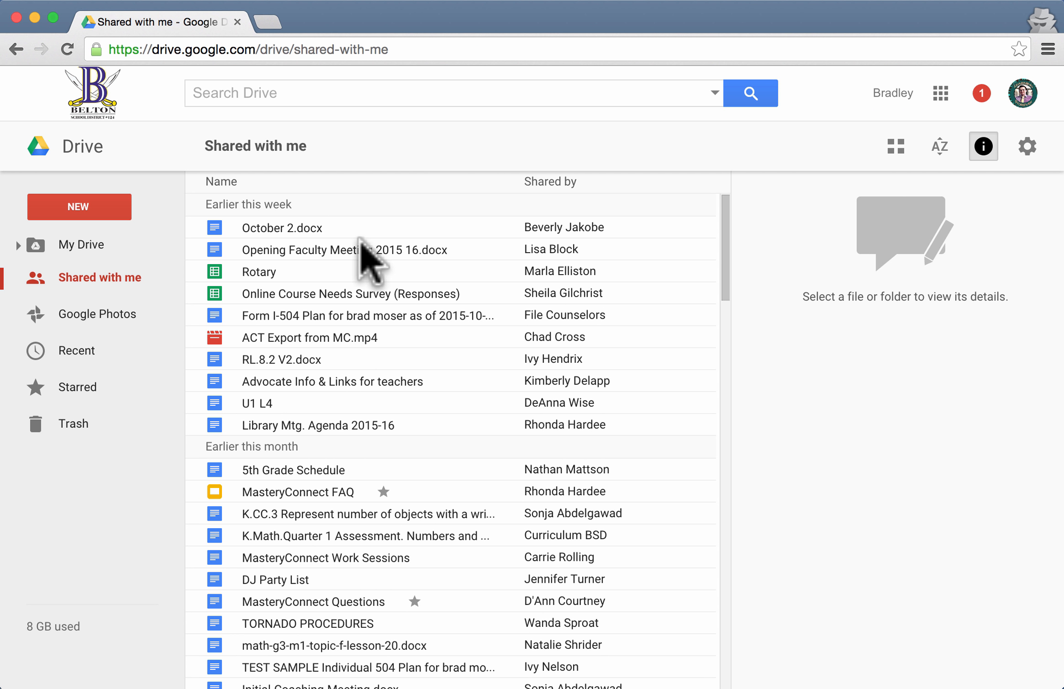
Step: Preview the shared document October 2.docx, look through its contents, and close the preview
left_click(271, 227)
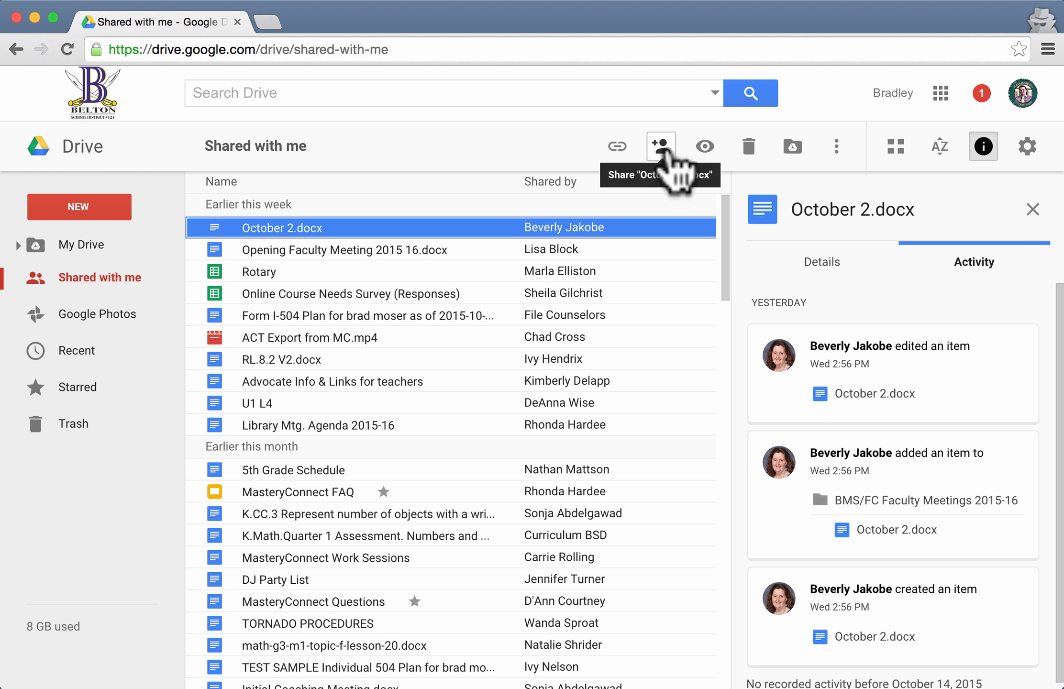
left_click(703, 146)
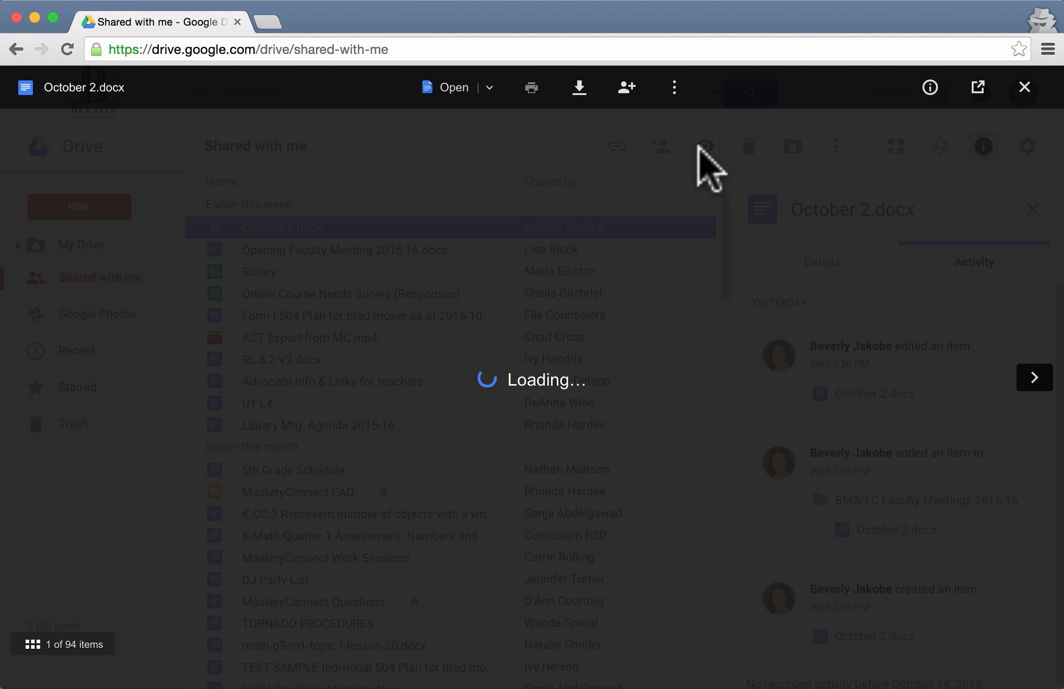
scroll(534, 436, "down", 10)
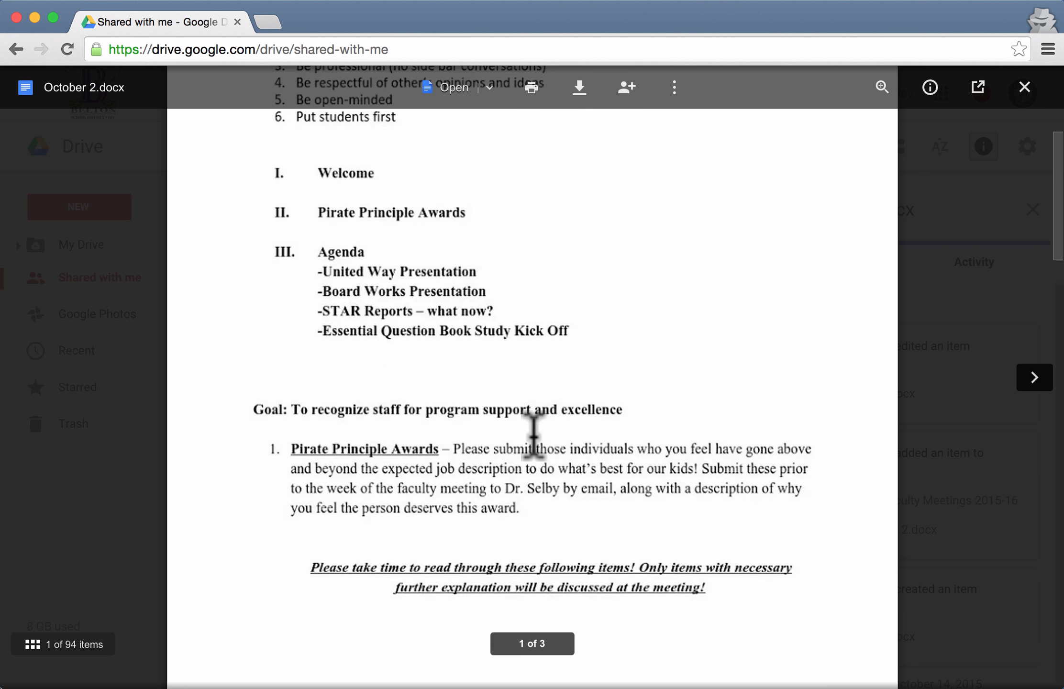
scroll(534, 436, "up", 10)
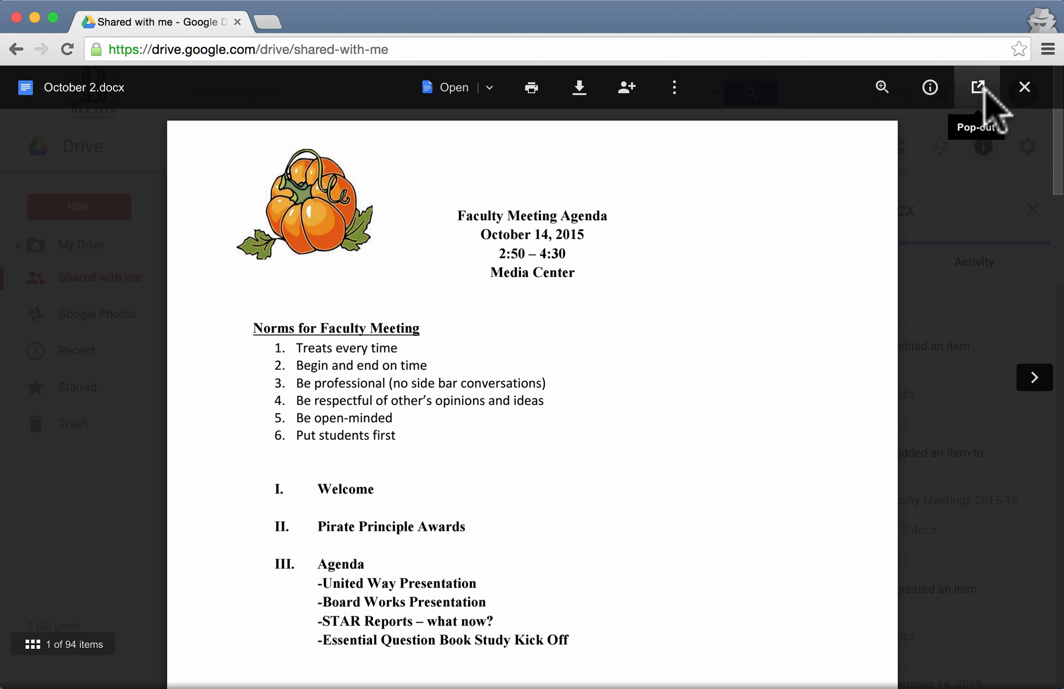
left_click(1024, 88)
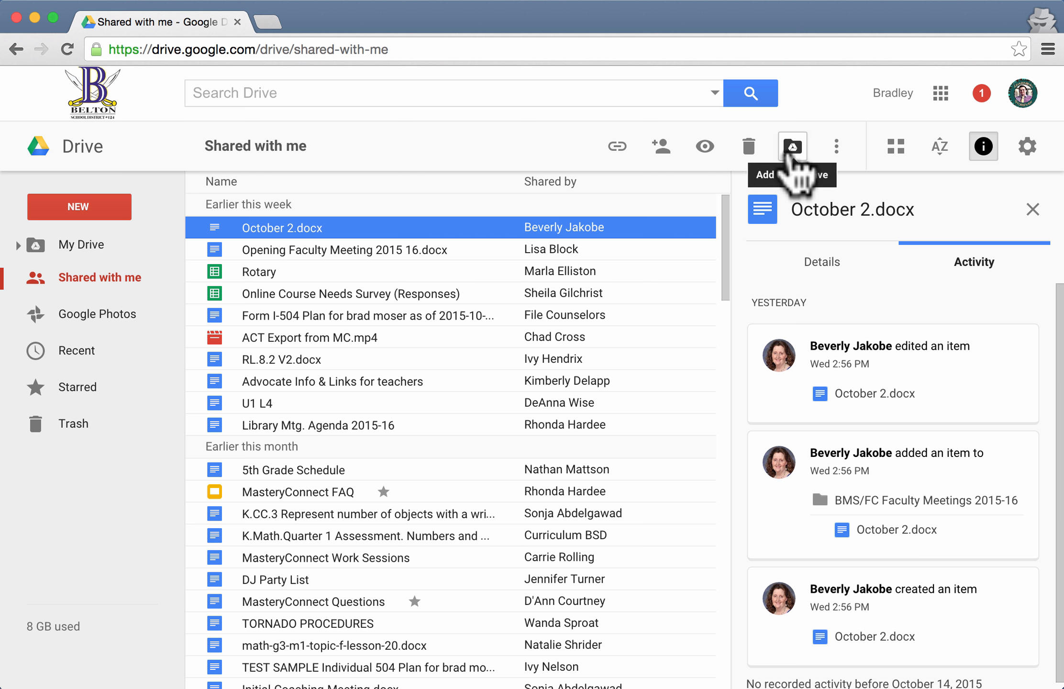
Step: Return to My Drive and select the Future Module Suggestions document near the end of the list
left_click(77, 245)
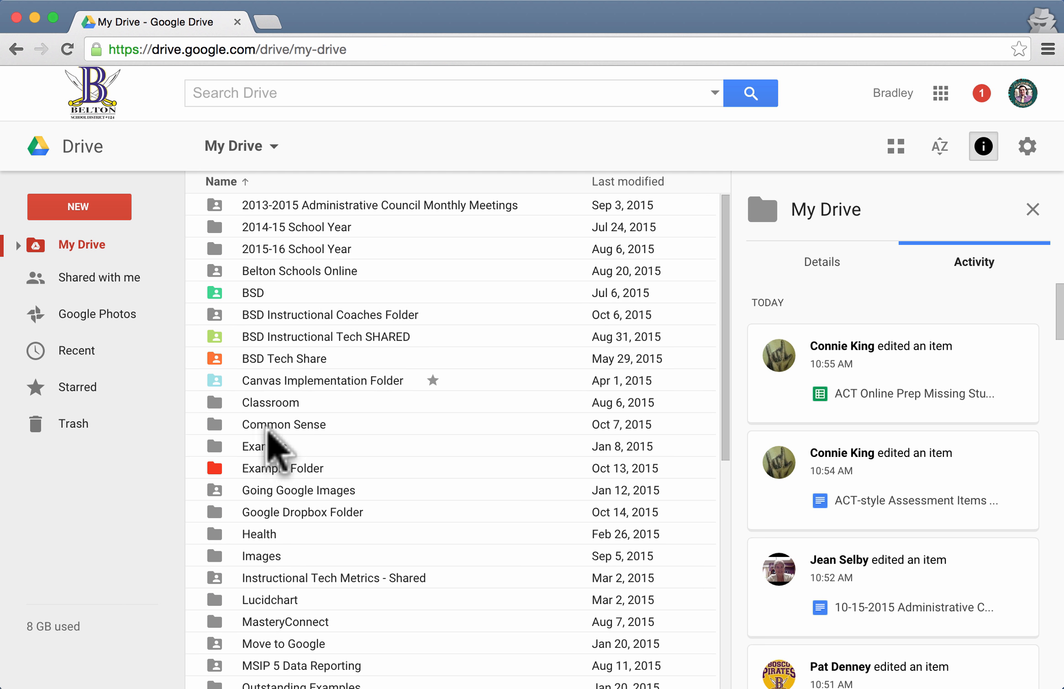
scroll(290, 396, "down", 10)
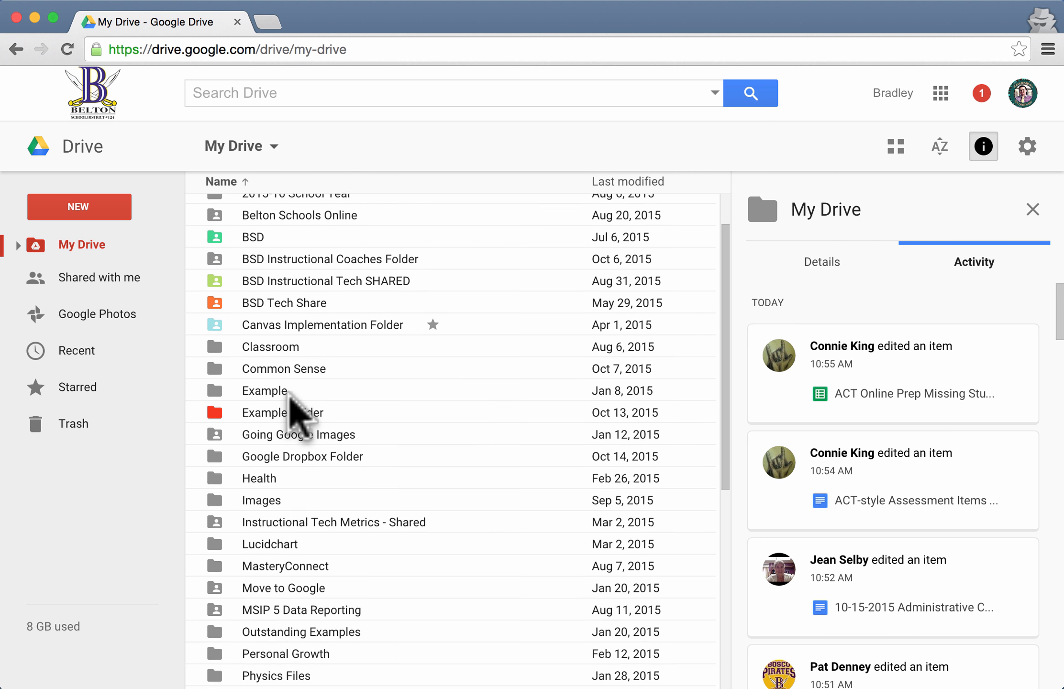
left_click_drag(288, 619, 330, 641)
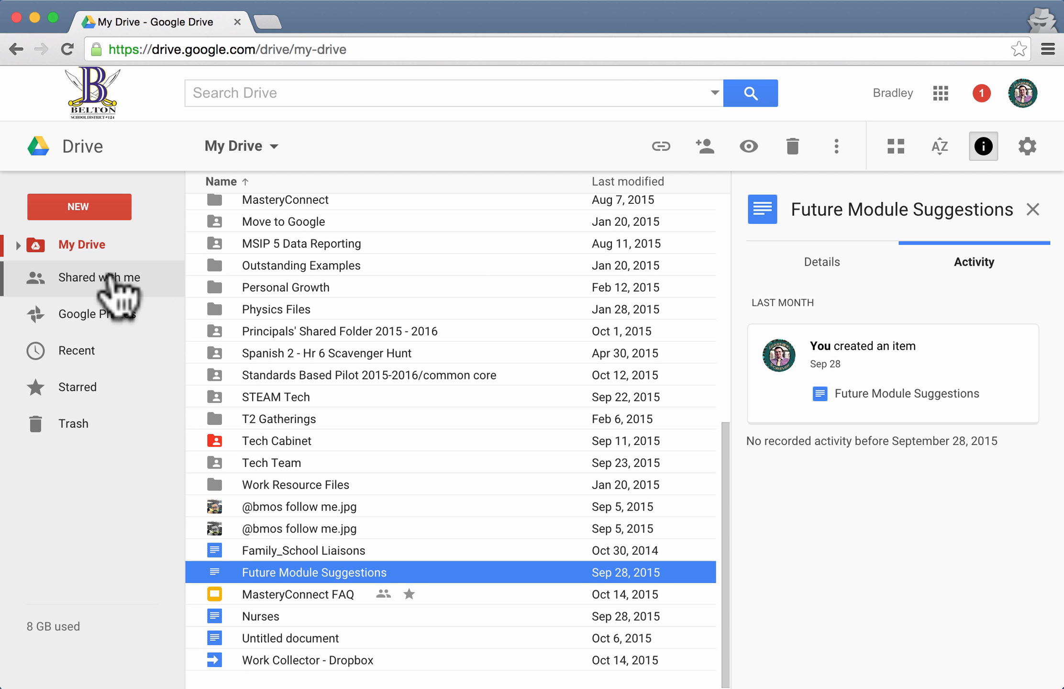
Step: Open the Google Photos view and look over the stored pictures
left_click(83, 316)
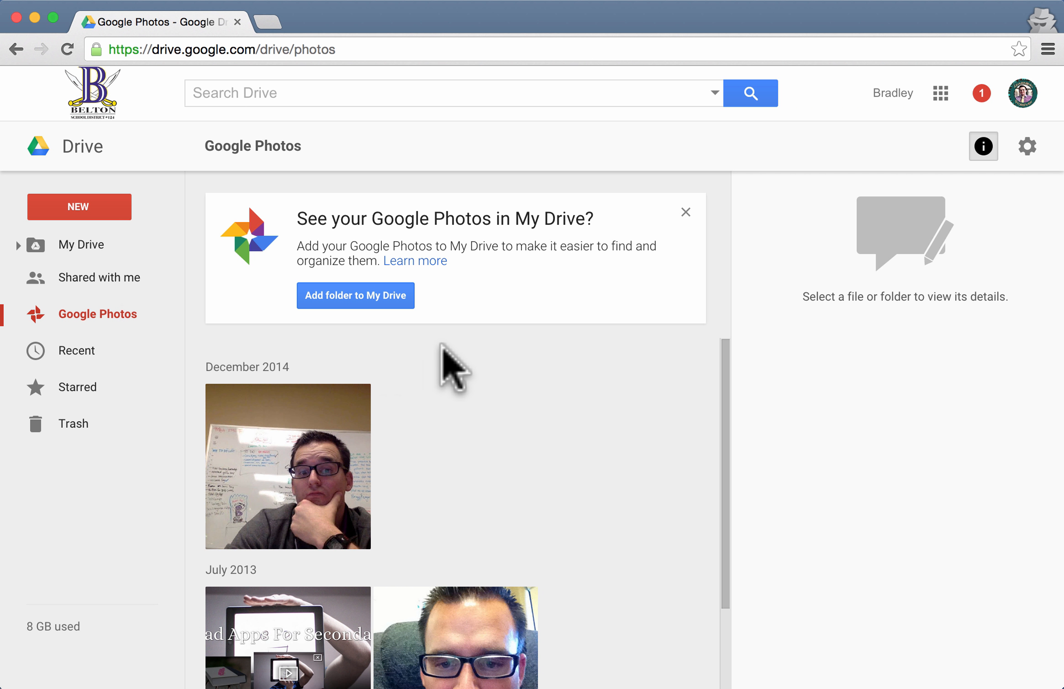
scroll(441, 346, "down", 1)
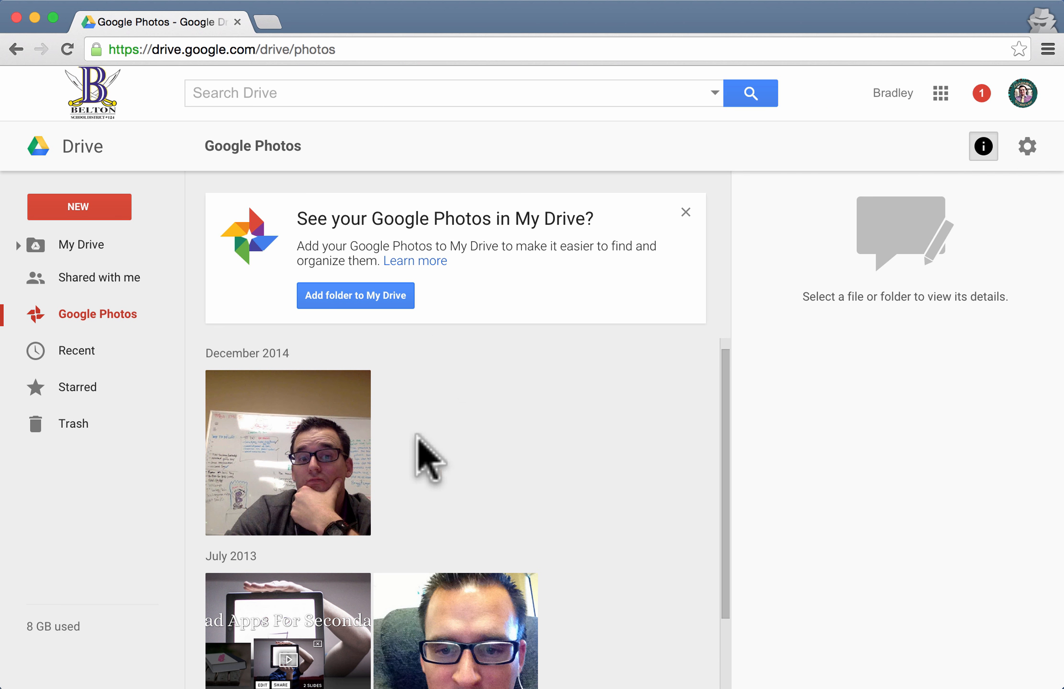
scroll(416, 435, "up", 1)
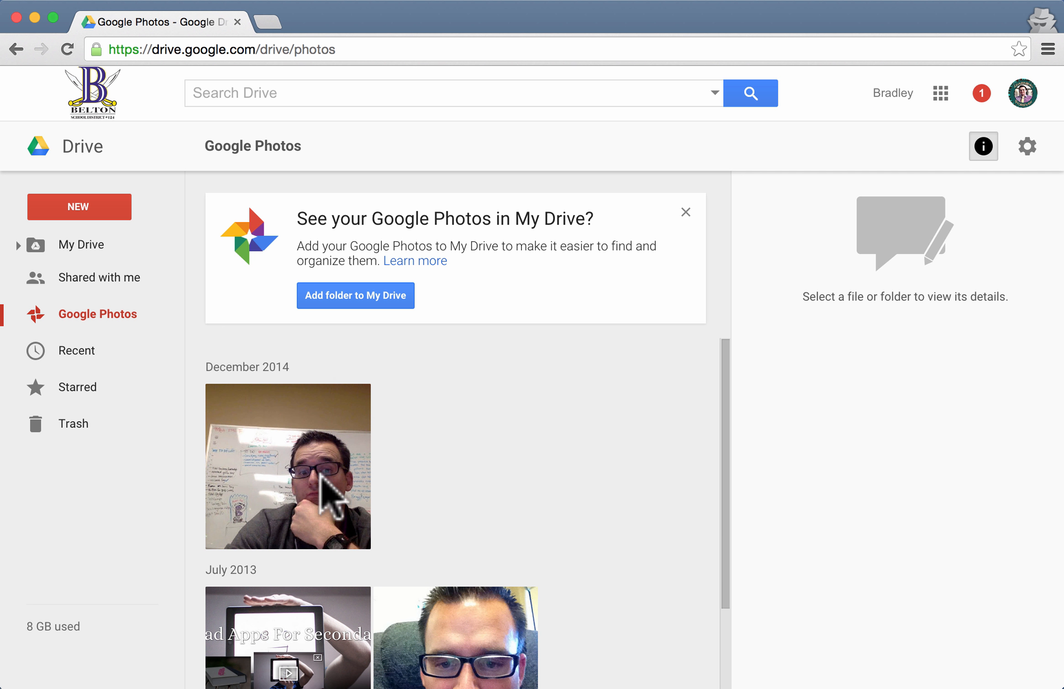
Step: Open the Recent view, look over the recently opened files, and select the Future Module Suggestions document
left_click(98, 359)
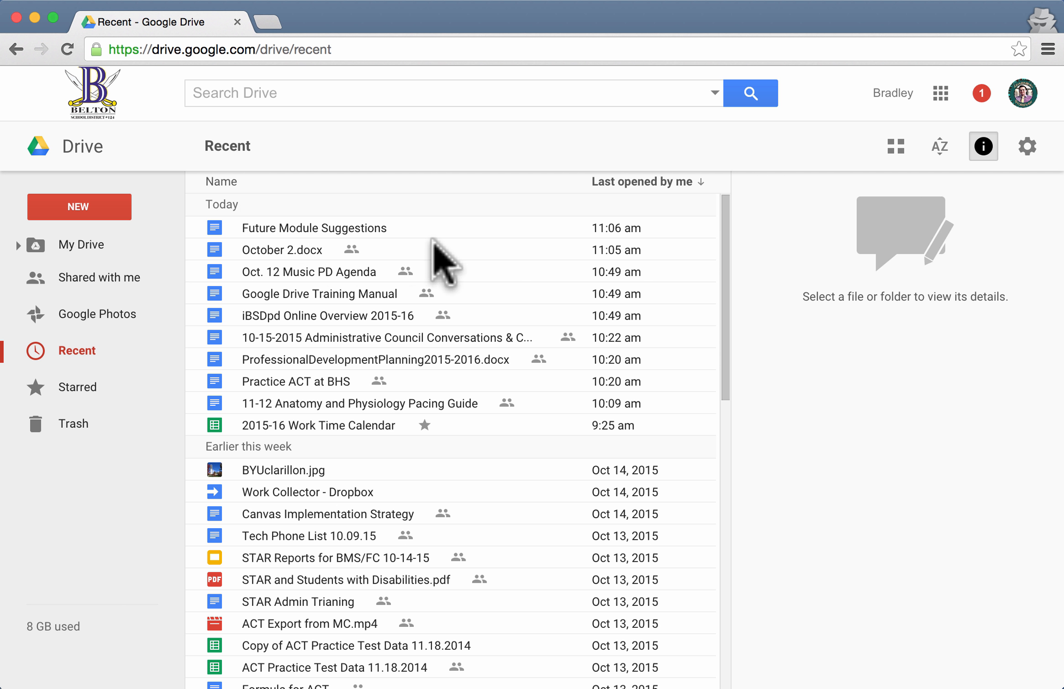
left_click(319, 228)
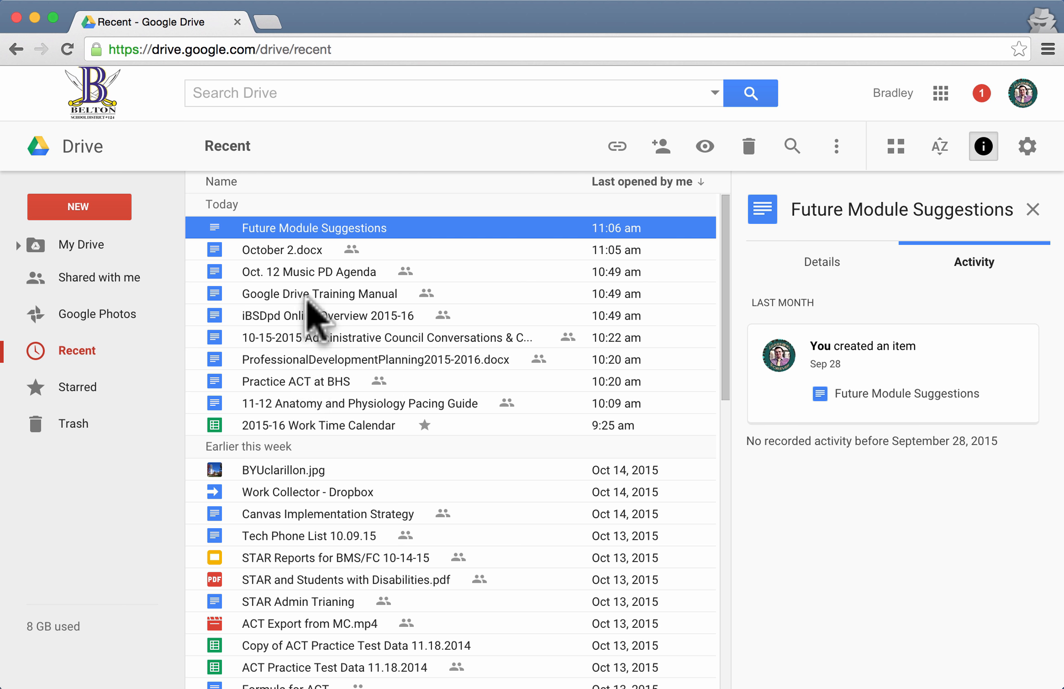
Step: Open the Starred view and select the first four starred items, from Canvas Implementation Folder to 2015-16 Work Time Calendar
left_click(91, 387)
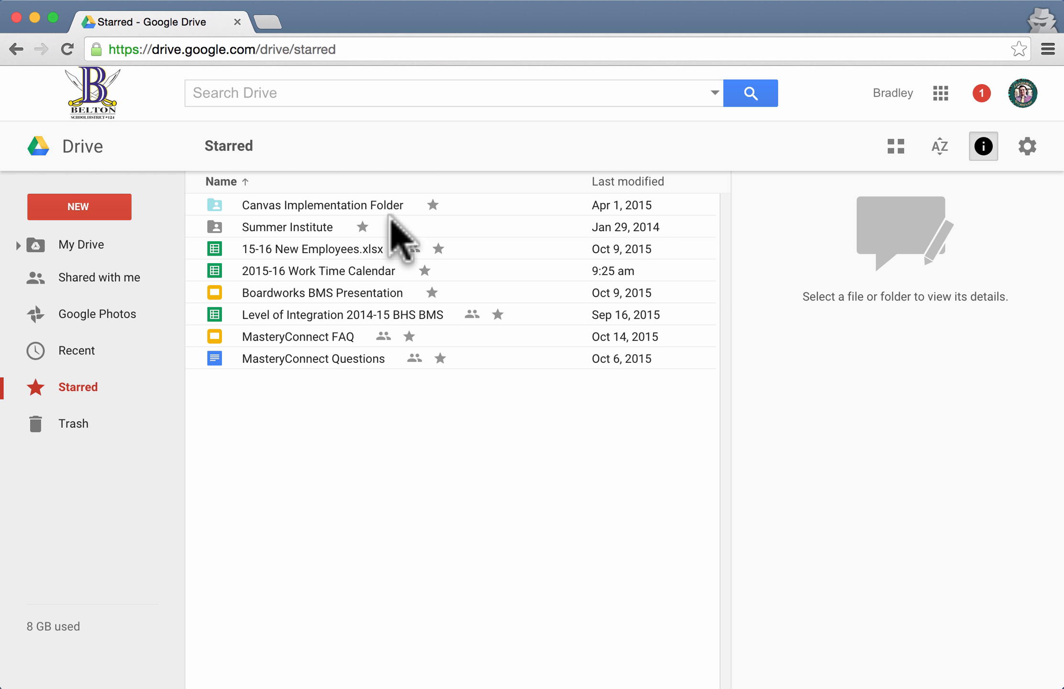
left_click(365, 223)
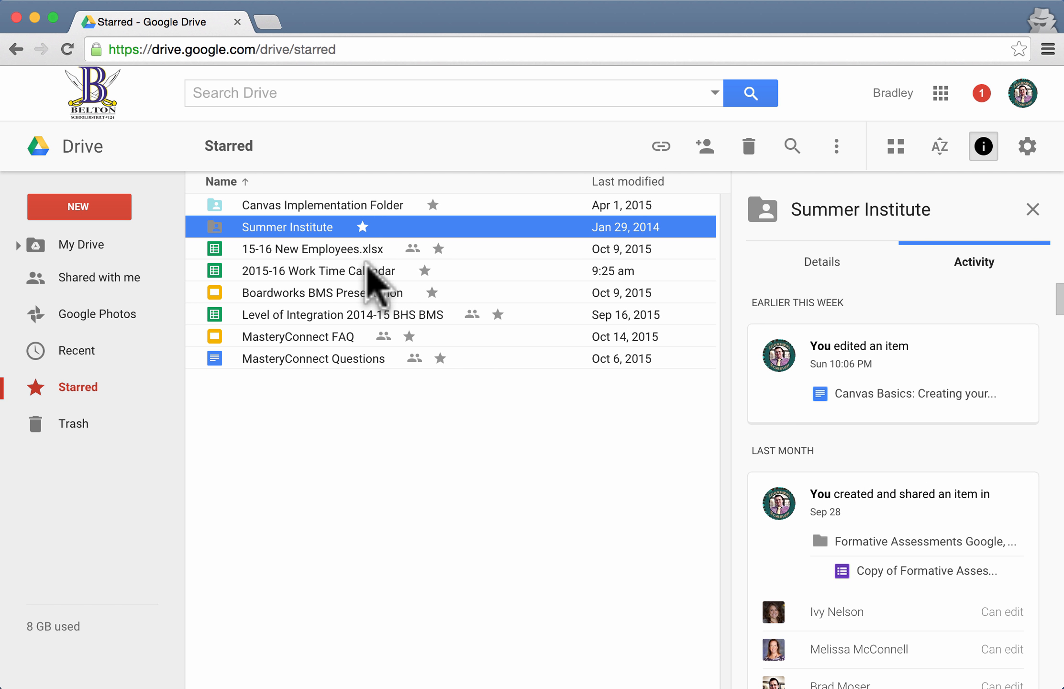
left_click(271, 248)
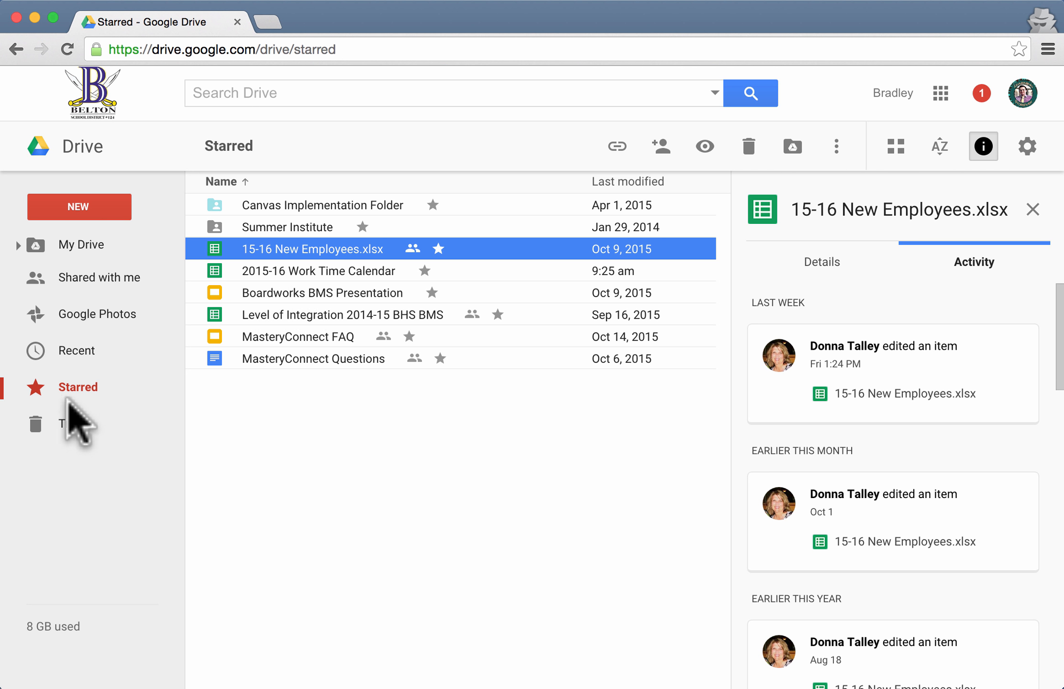
left_click(283, 206)
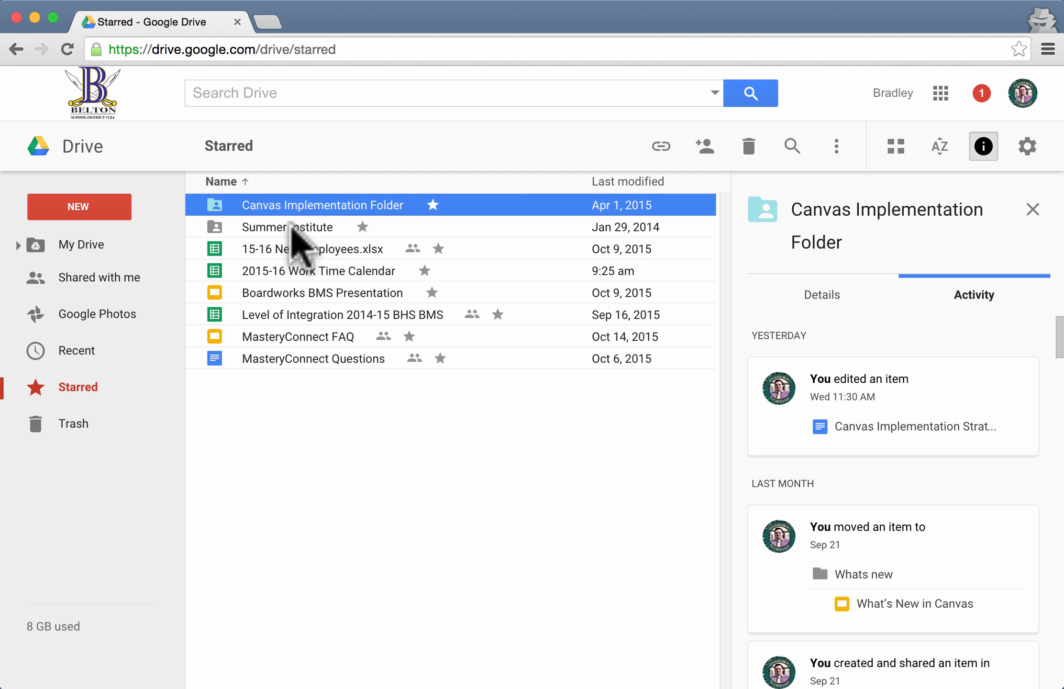
left_click(290, 226)
left_click(301, 248)
left_click(297, 269)
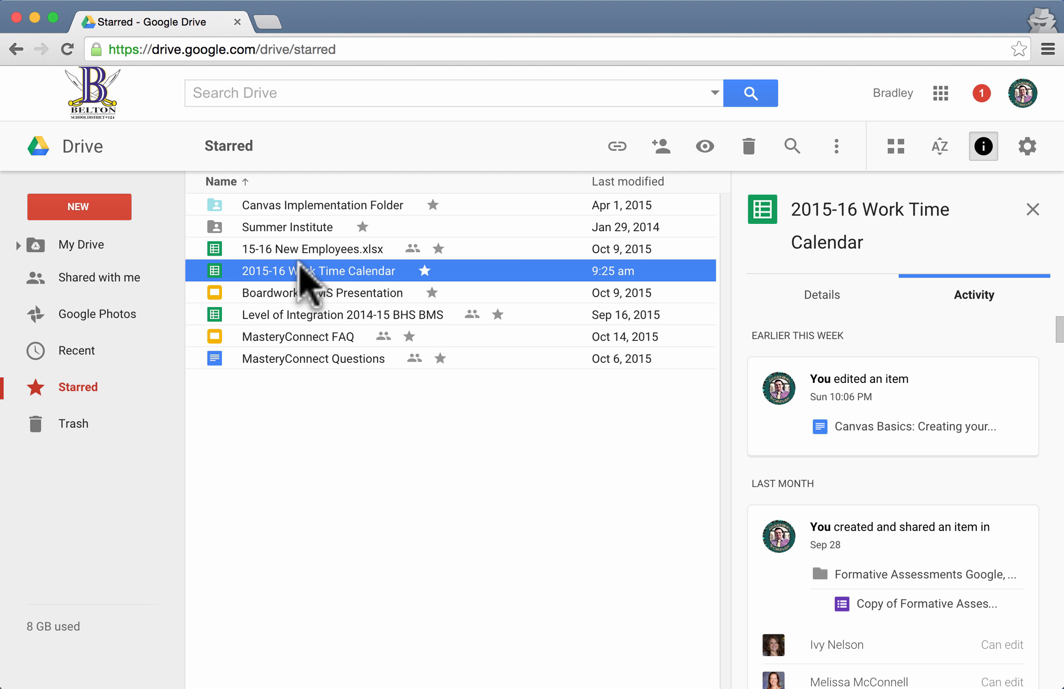
Step: Remove the star from the Boardworks BMS Presentation file
left_click(345, 297)
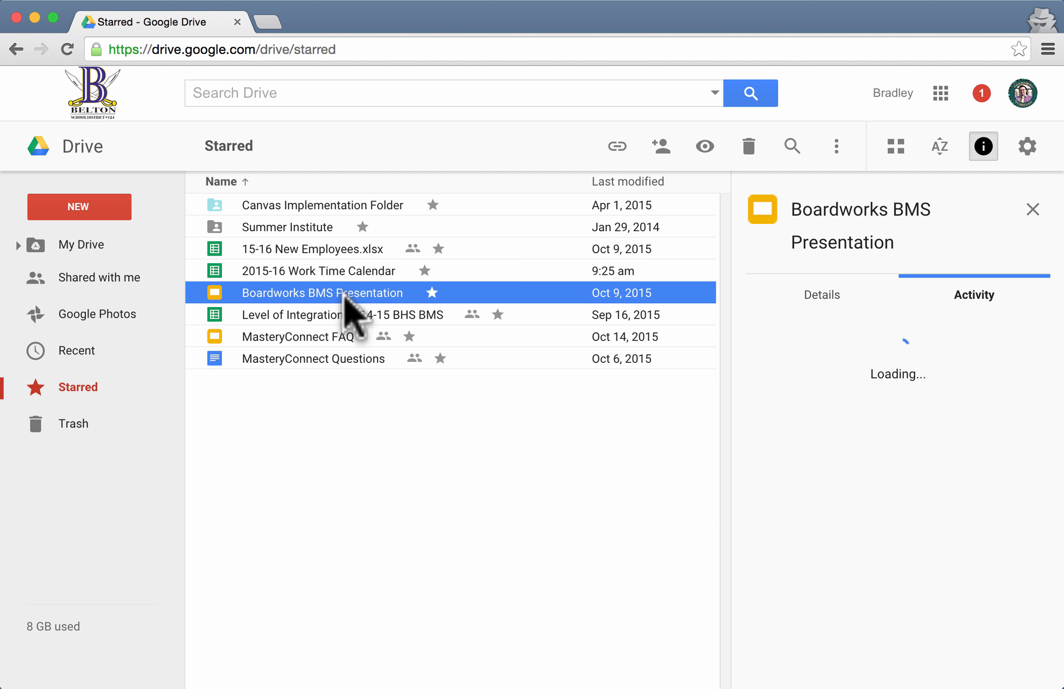
right_click(345, 297)
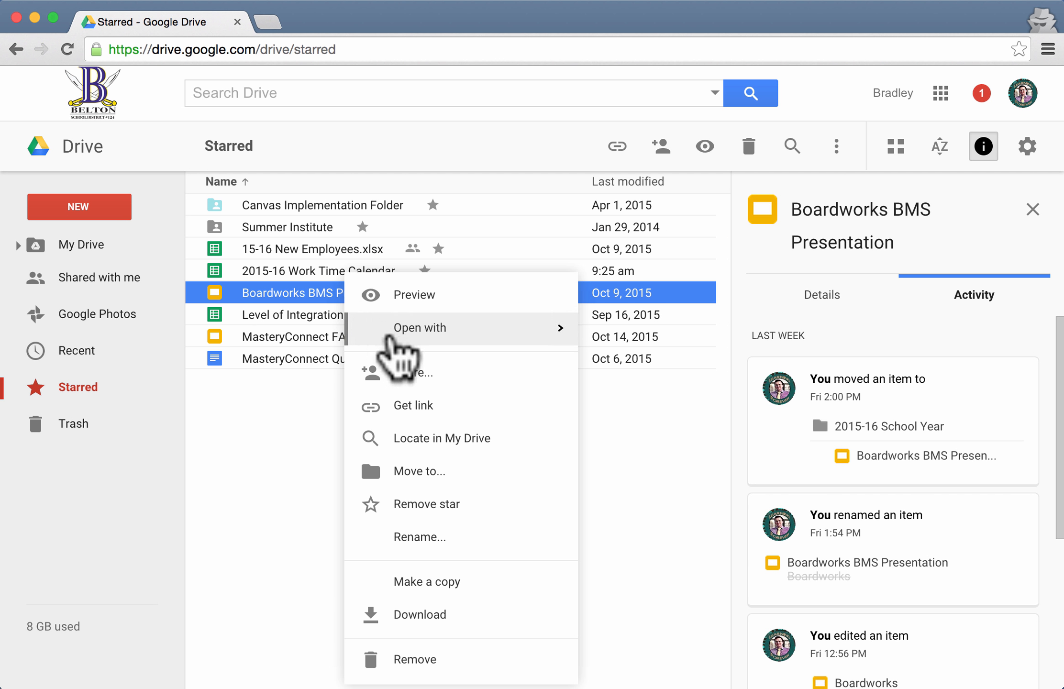
left_click(452, 506)
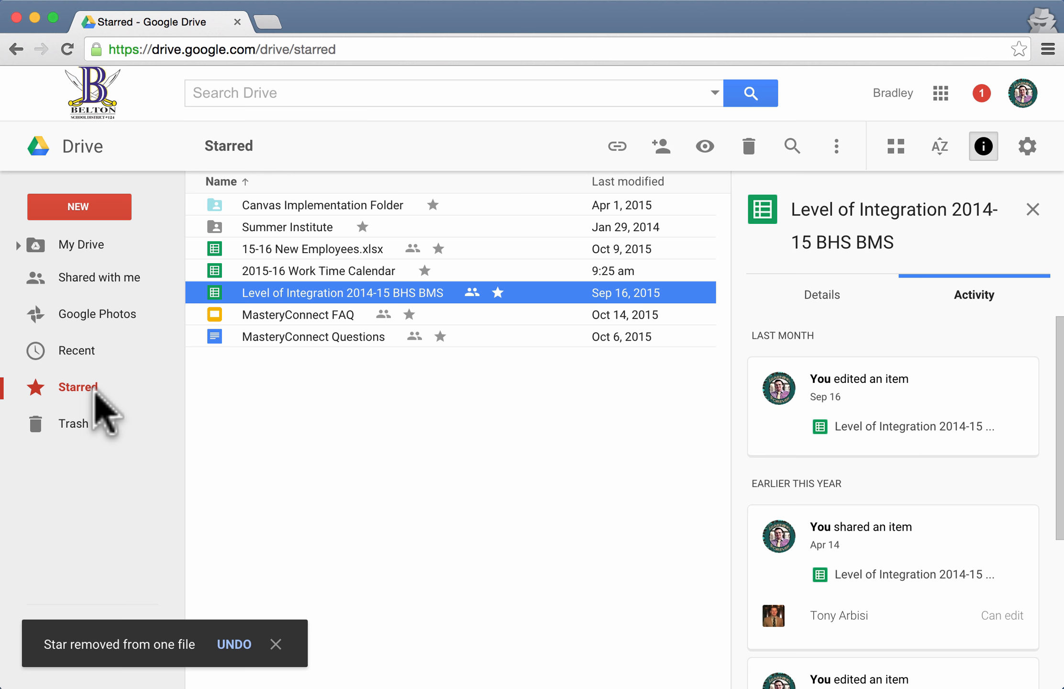
Step: Open the Trash view, look through the deleted items, and select the mandatory training certificate document to see its restore and delete options
left_click(73, 424)
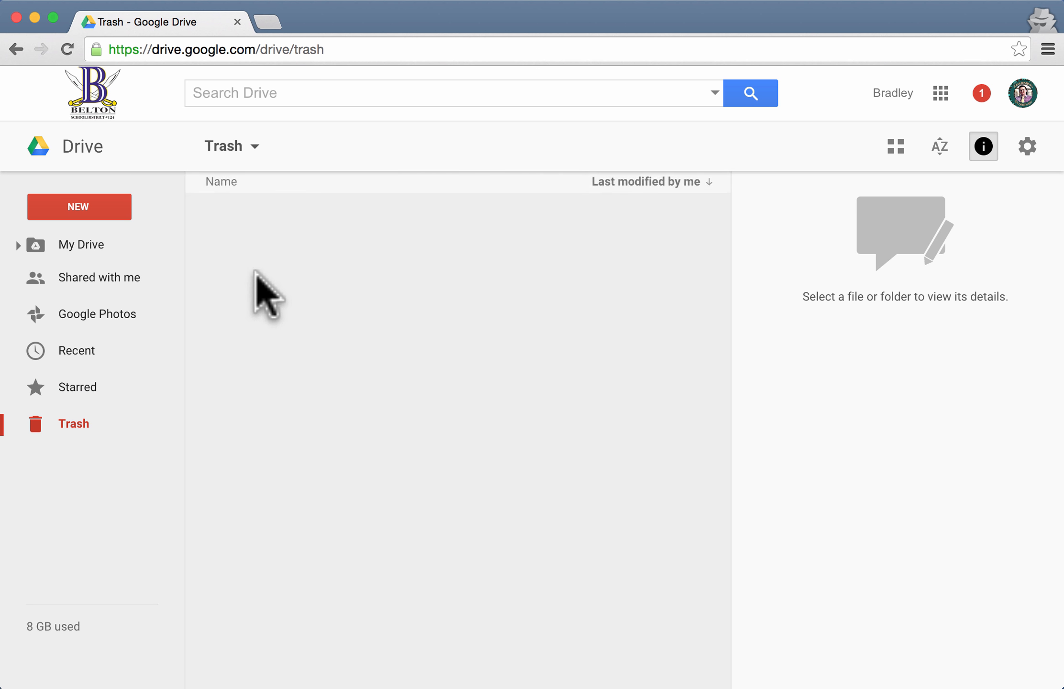
scroll(391, 245, "down", 10)
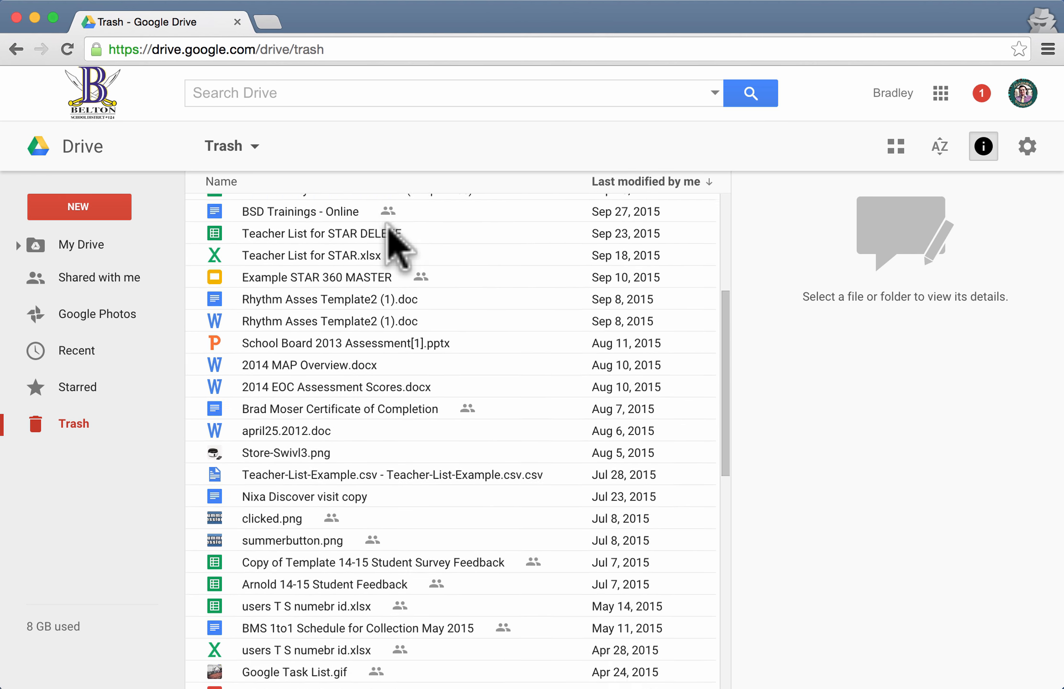
scroll(389, 227, "down", 10)
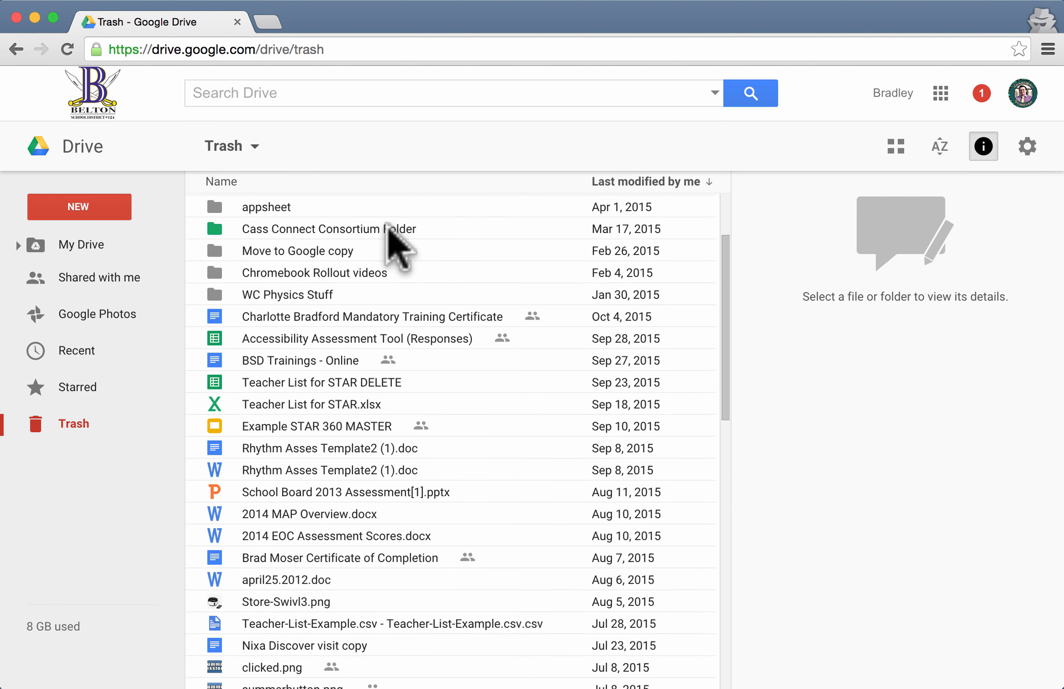
scroll(393, 244, "up", 15)
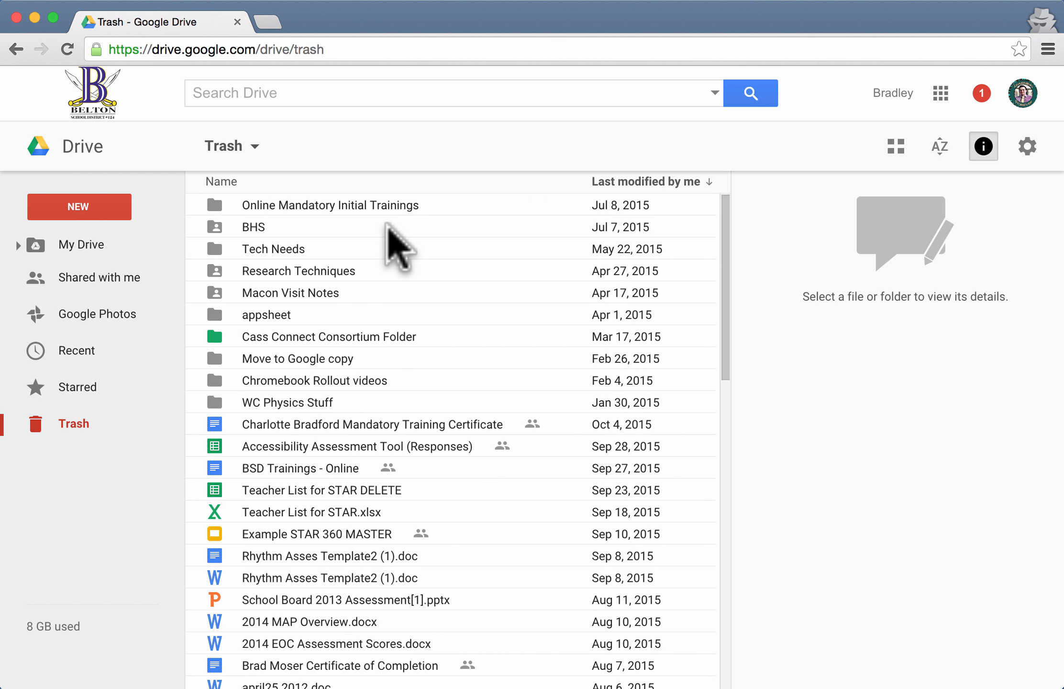
left_click(288, 423)
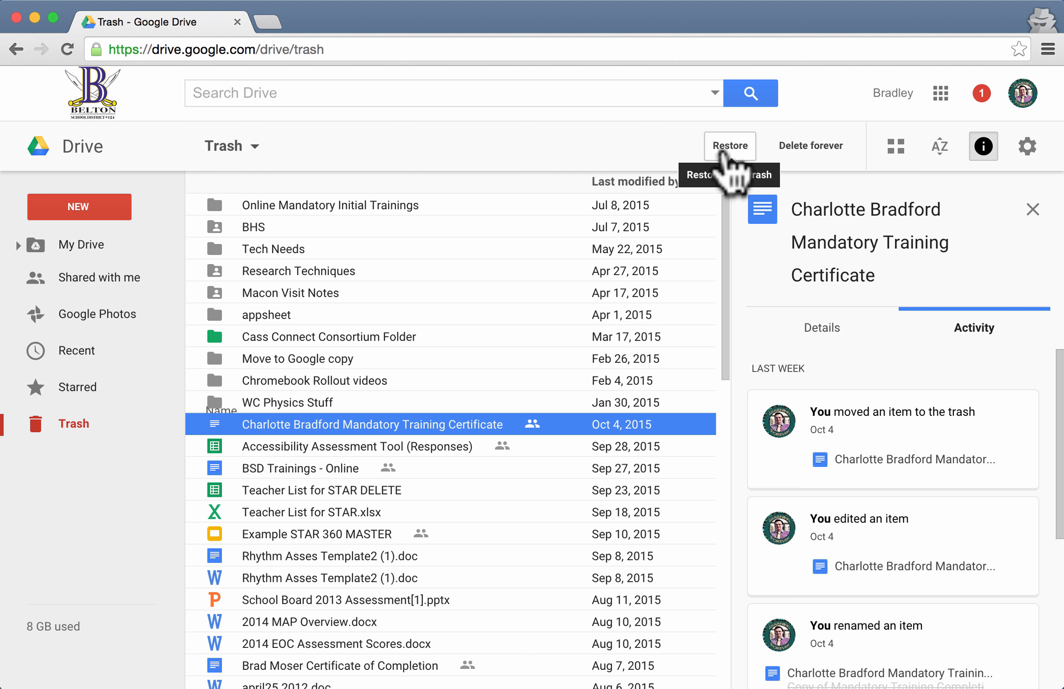
Step: Return to My Drive, look through the folder list, and select the Personal Growth folder
left_click(98, 245)
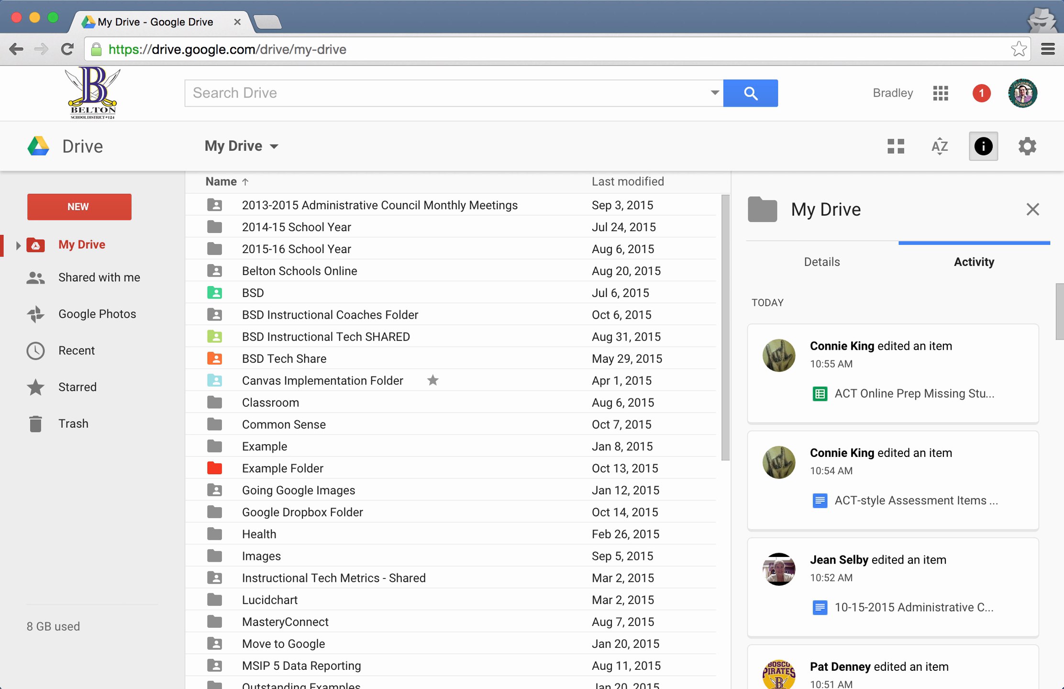
scroll(268, 435, "down", 10)
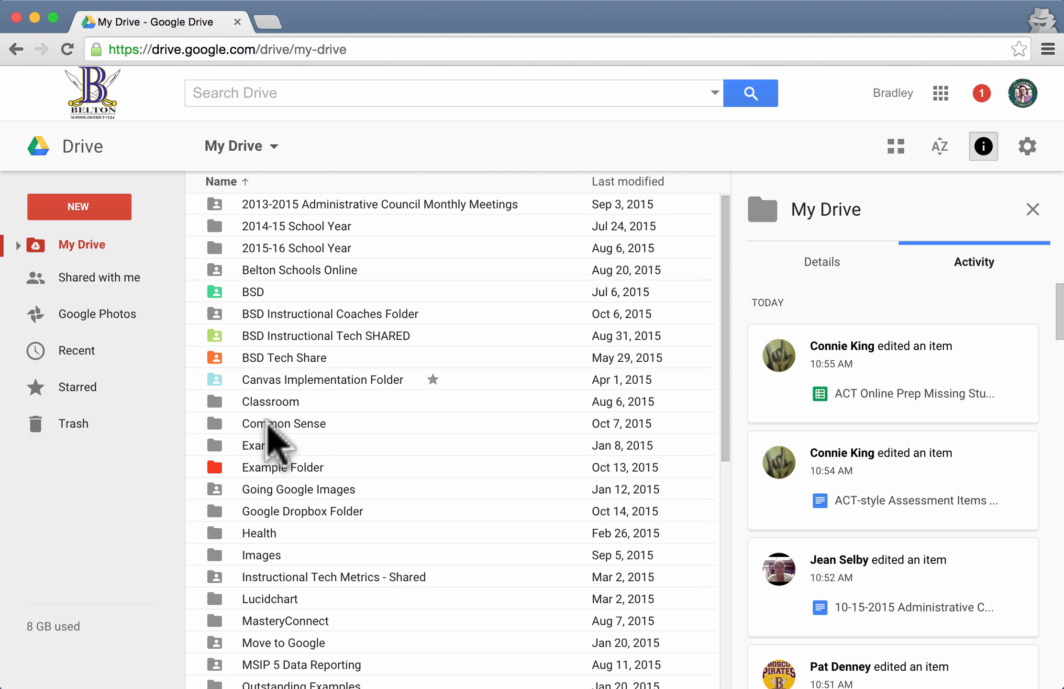
left_click(302, 428)
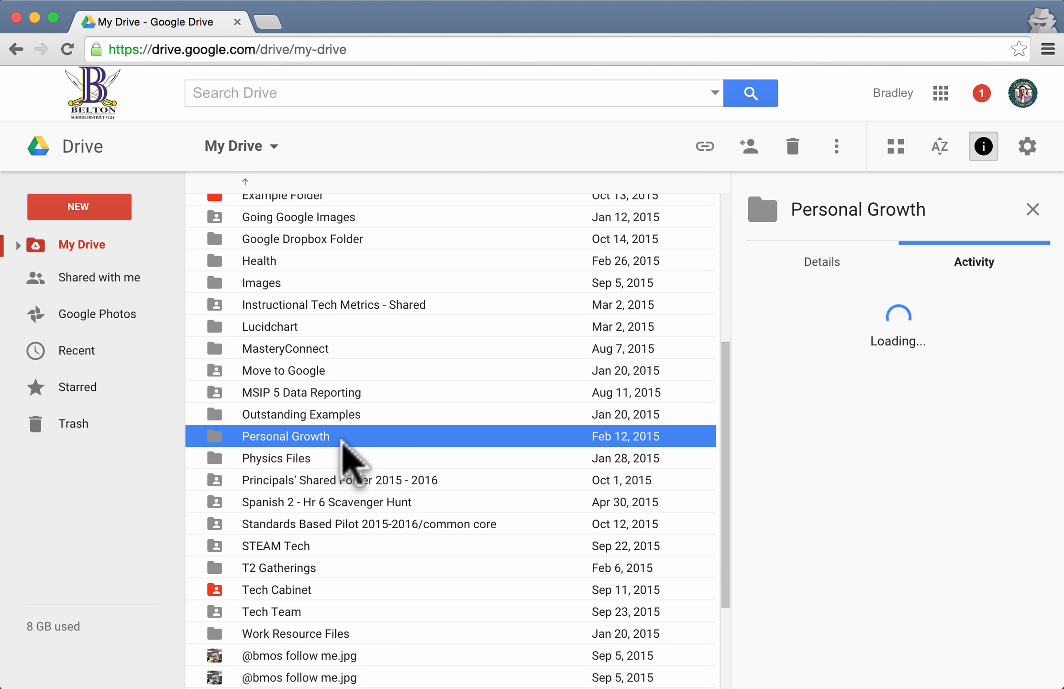
scroll(306, 297, "up", 5)
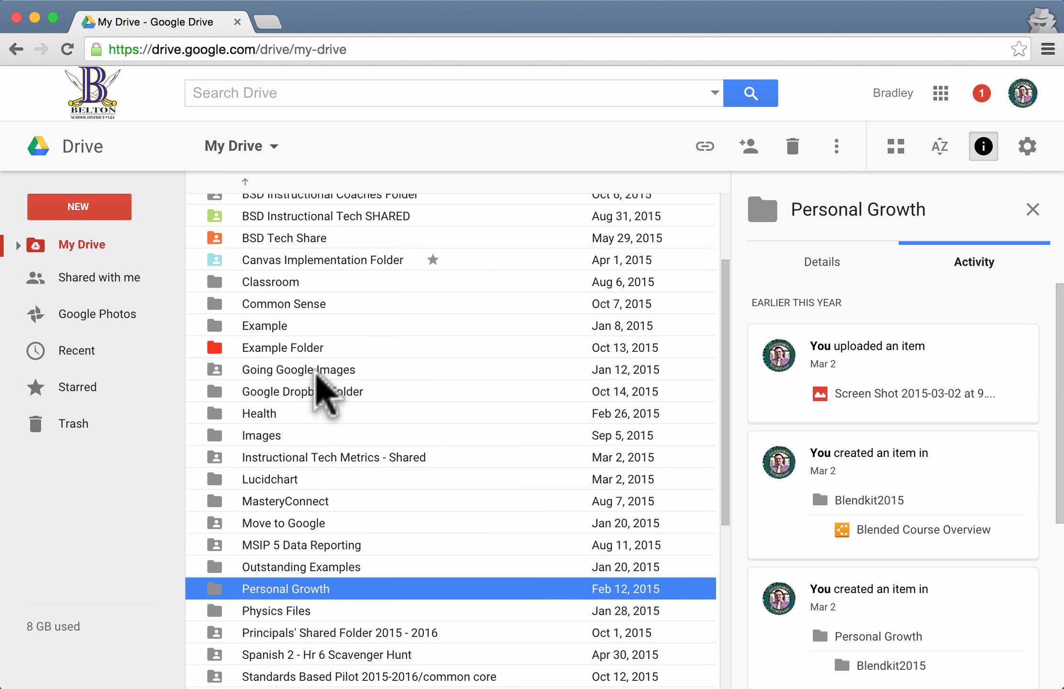
Step: Select Example Folder in My Drive and add a star to it
left_click(292, 343)
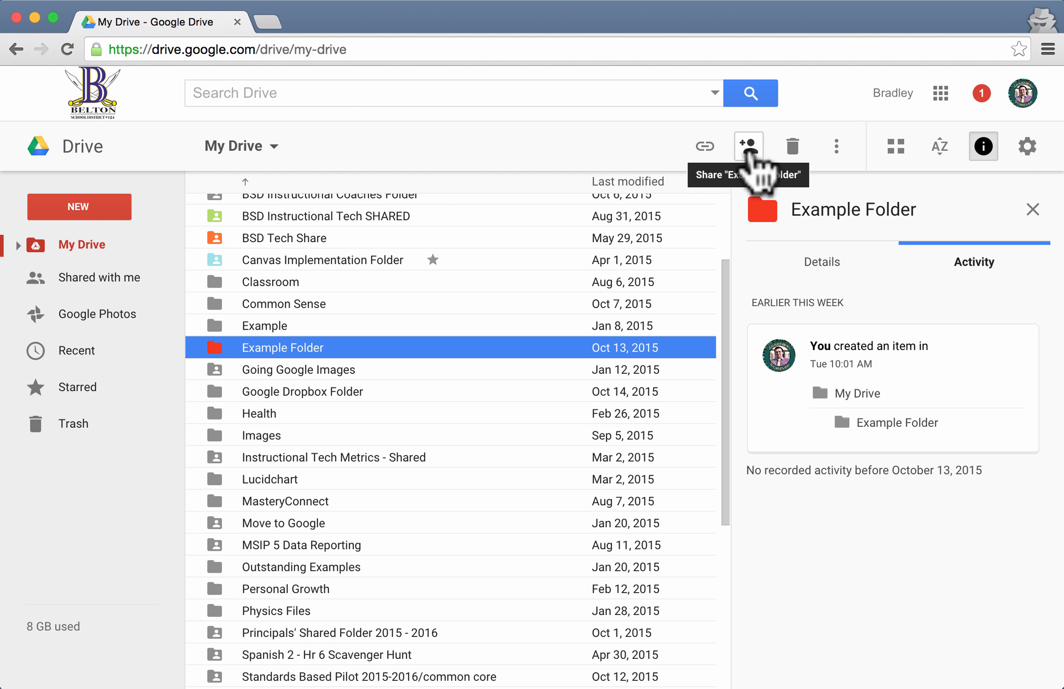
left_click(836, 148)
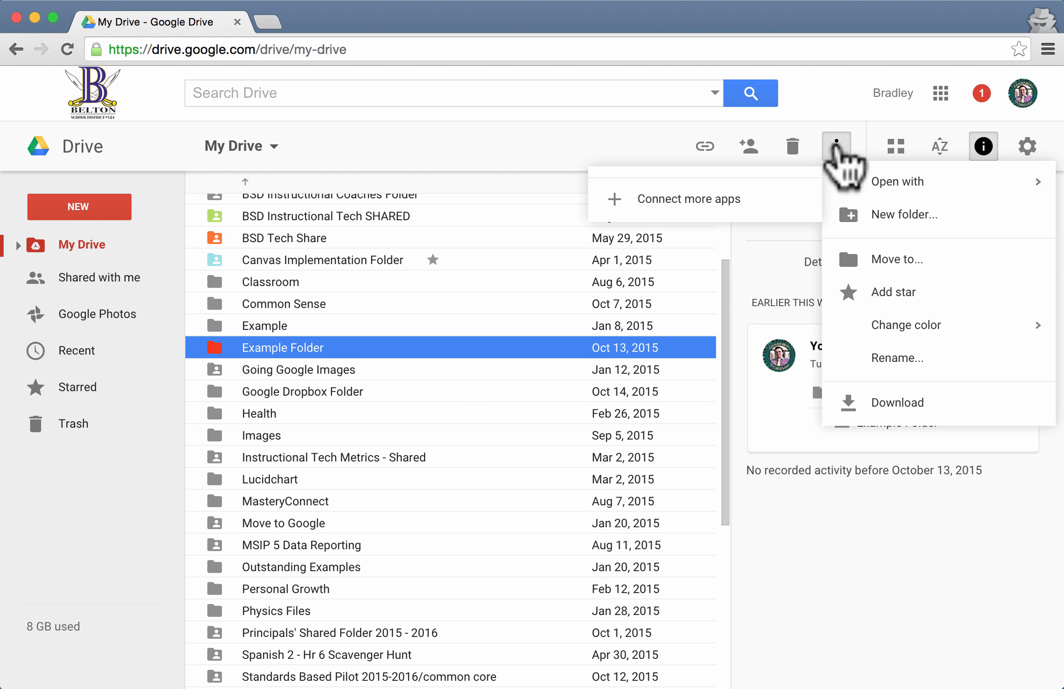
mouse_move(844, 184)
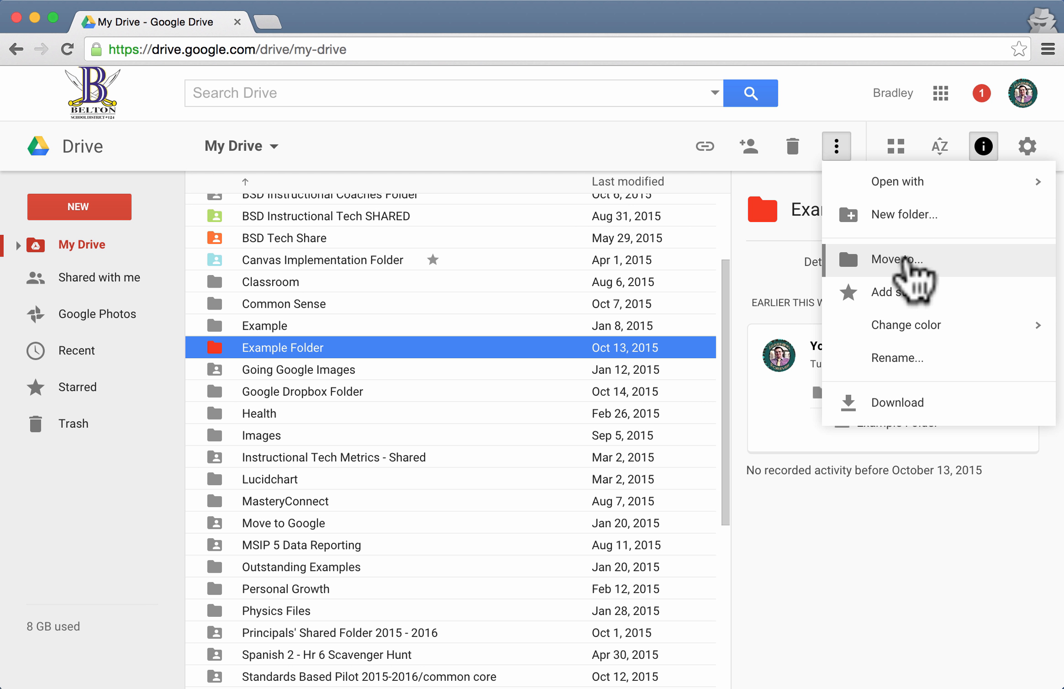
left_click(906, 291)
Step: Change the color of Example Folder to green
left_click(835, 148)
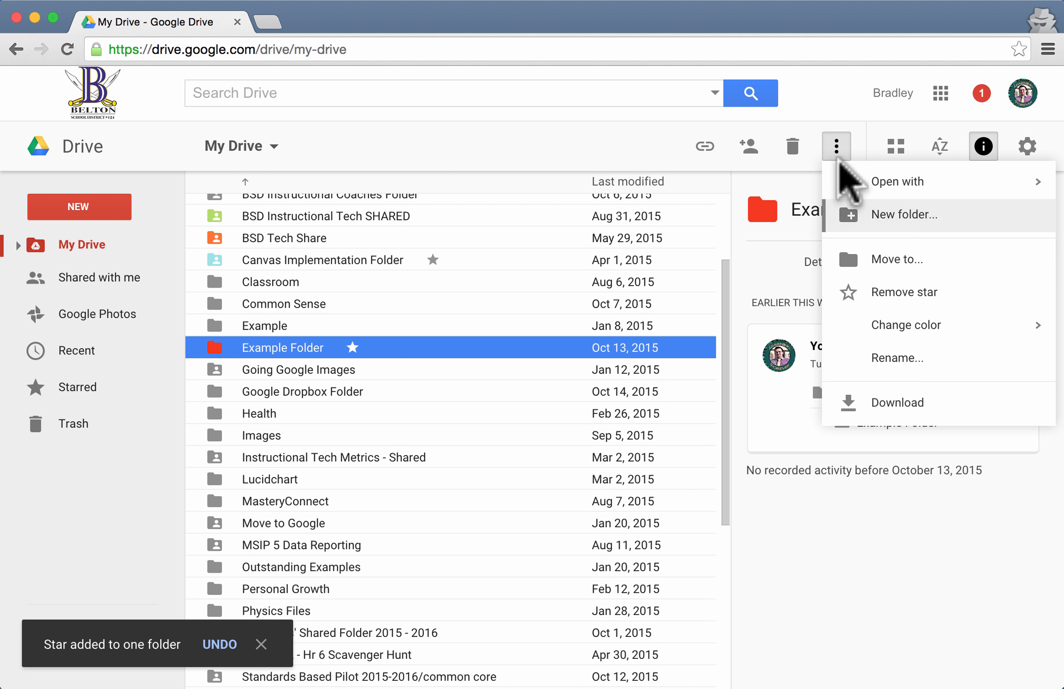
mouse_move(845, 330)
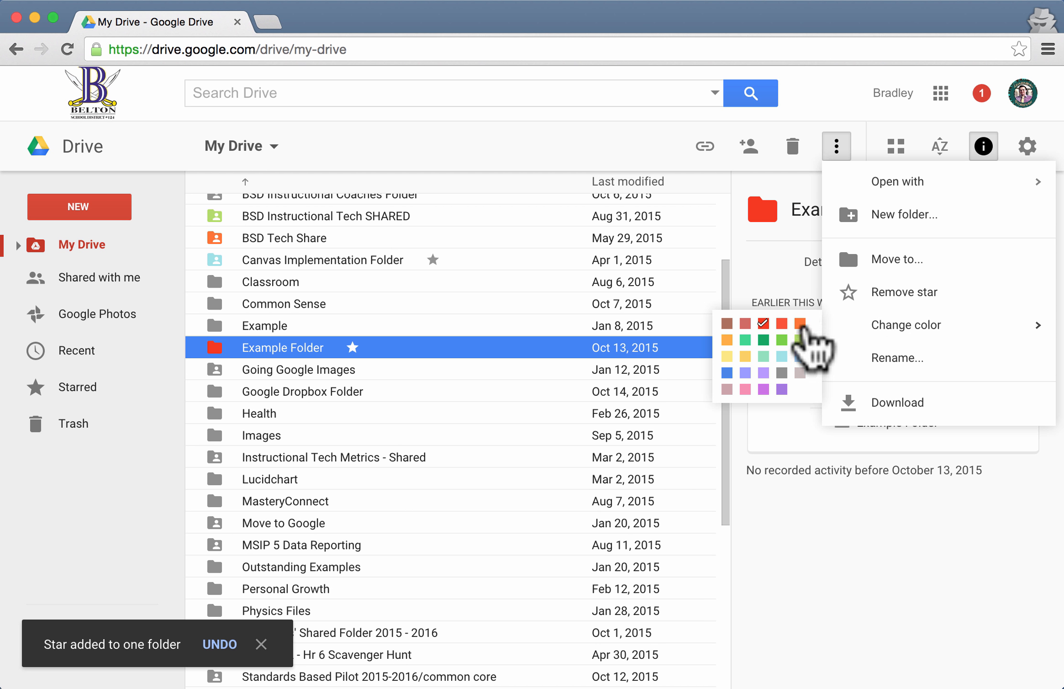
left_click(781, 339)
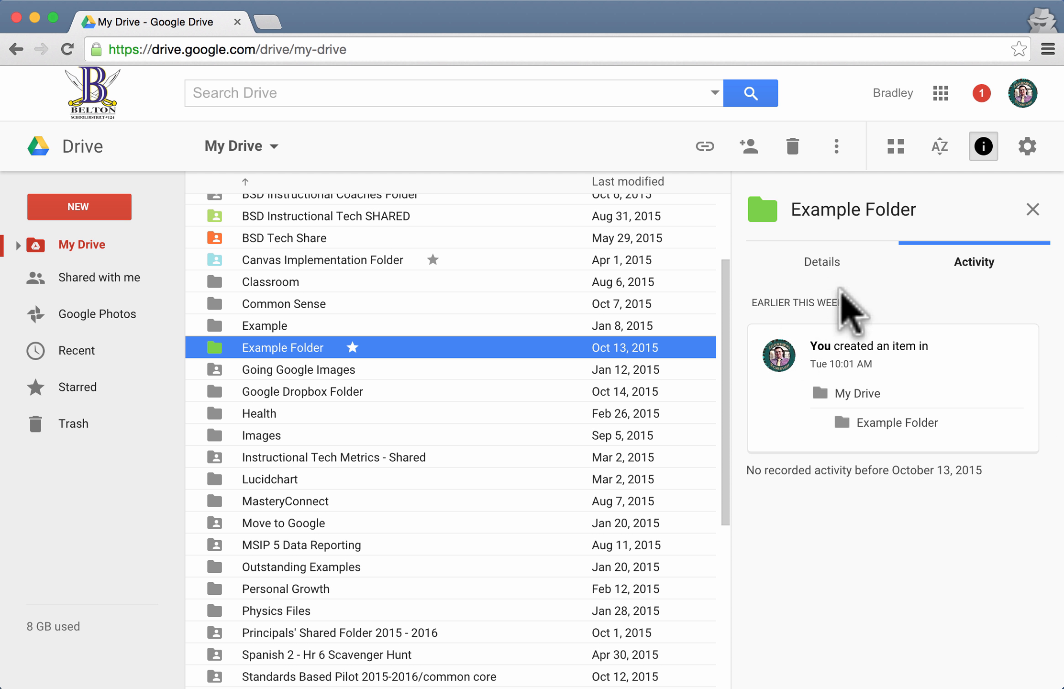
Step: Open the rename dialog for Example Folder and accept the existing name
left_click(836, 146)
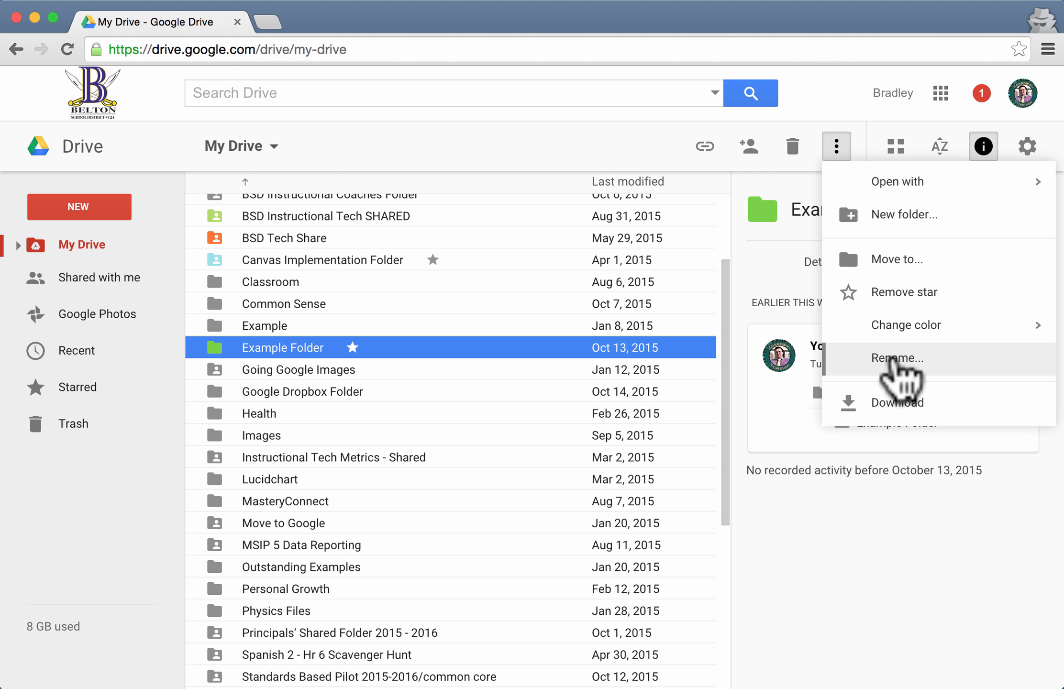
left_click(893, 358)
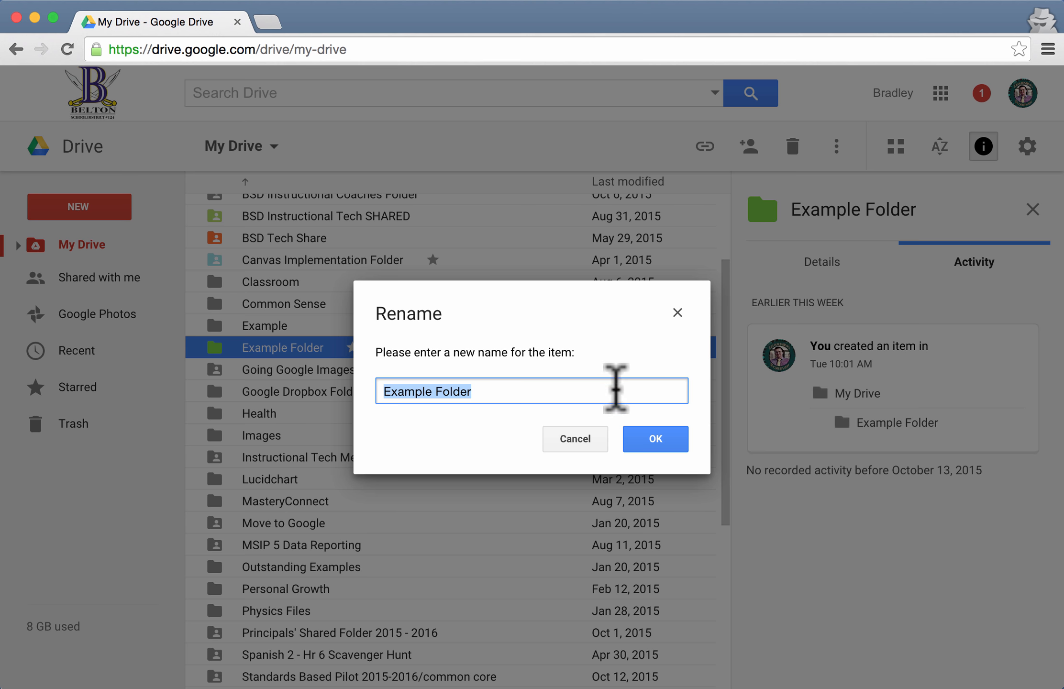
left_click(643, 436)
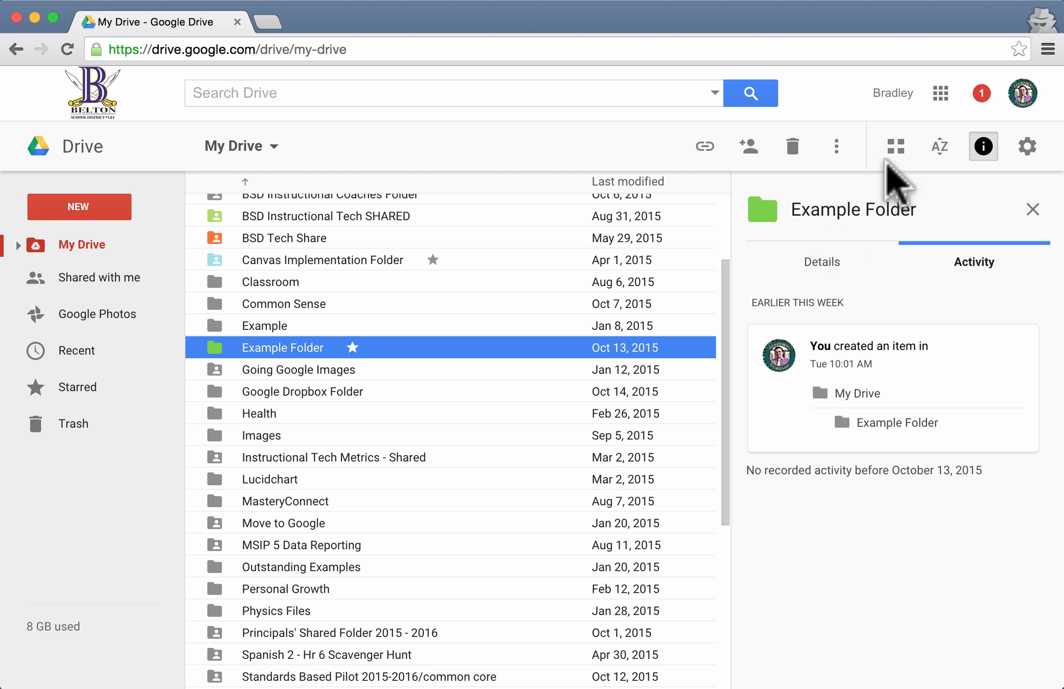
Step: Toggle the details pane for Example Folder off and on again
left_click(989, 152)
left_click(983, 154)
left_click(983, 154)
left_click(982, 154)
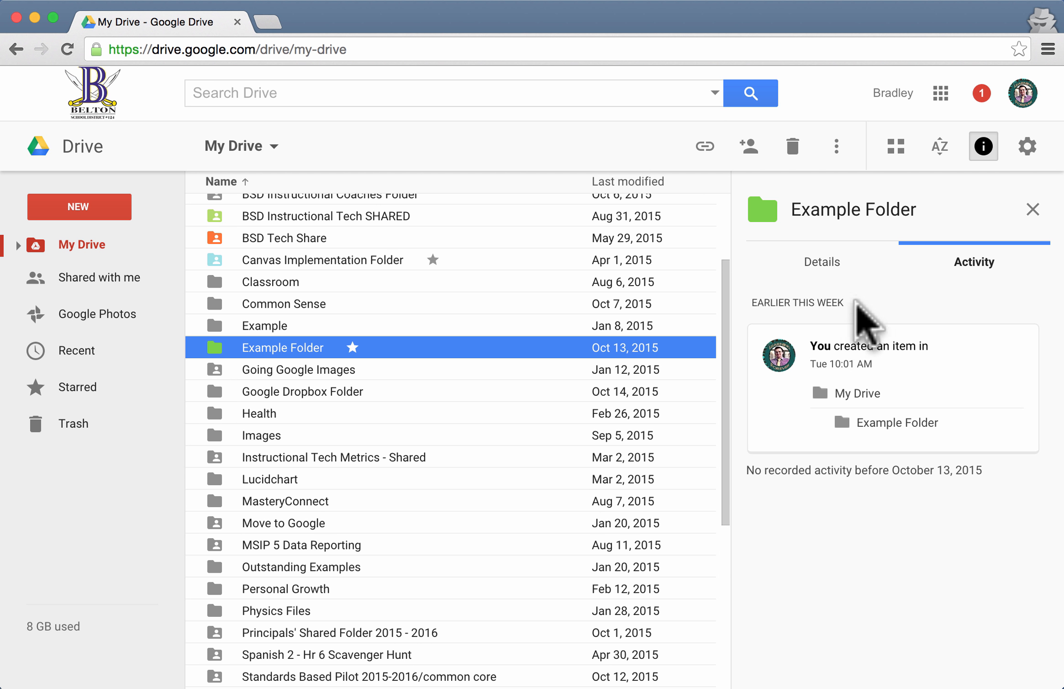
Step: Look over the details of Example Folder and open its description for editing
left_click(822, 260)
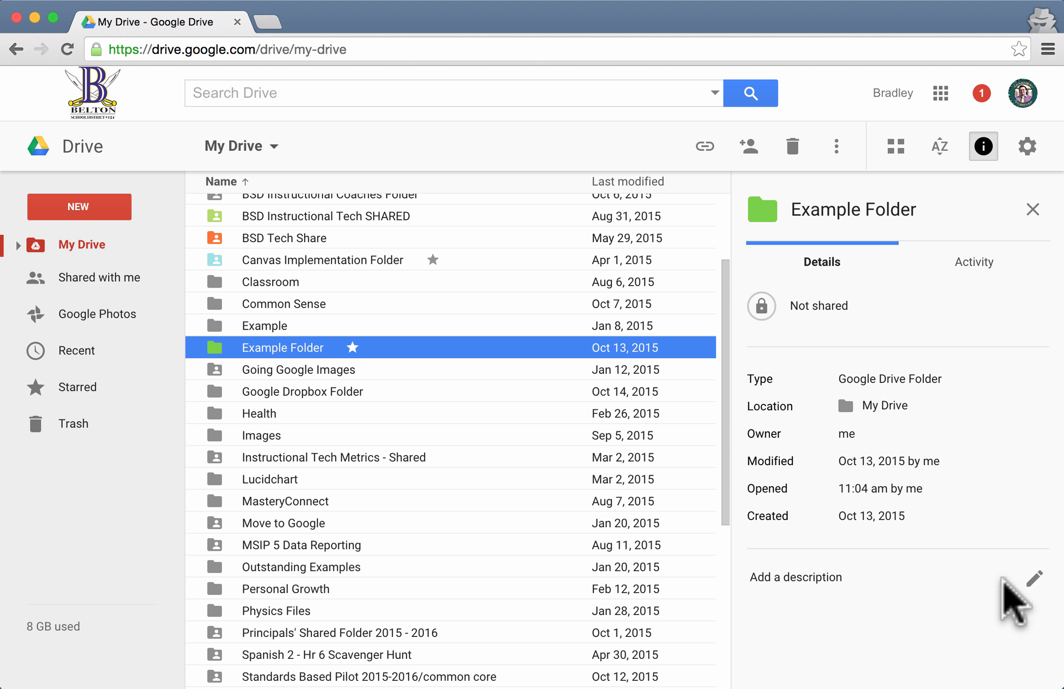
left_click(1029, 579)
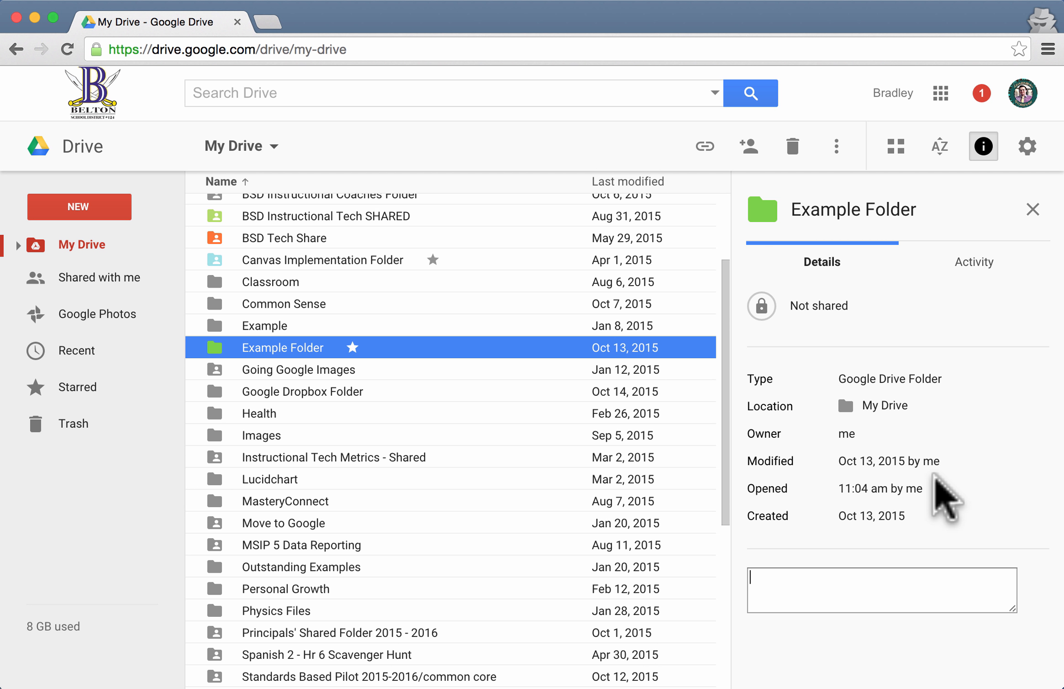
Step: Open the Drive settings, review the general options such as upload conversion and offline sync, and close them
left_click(1026, 149)
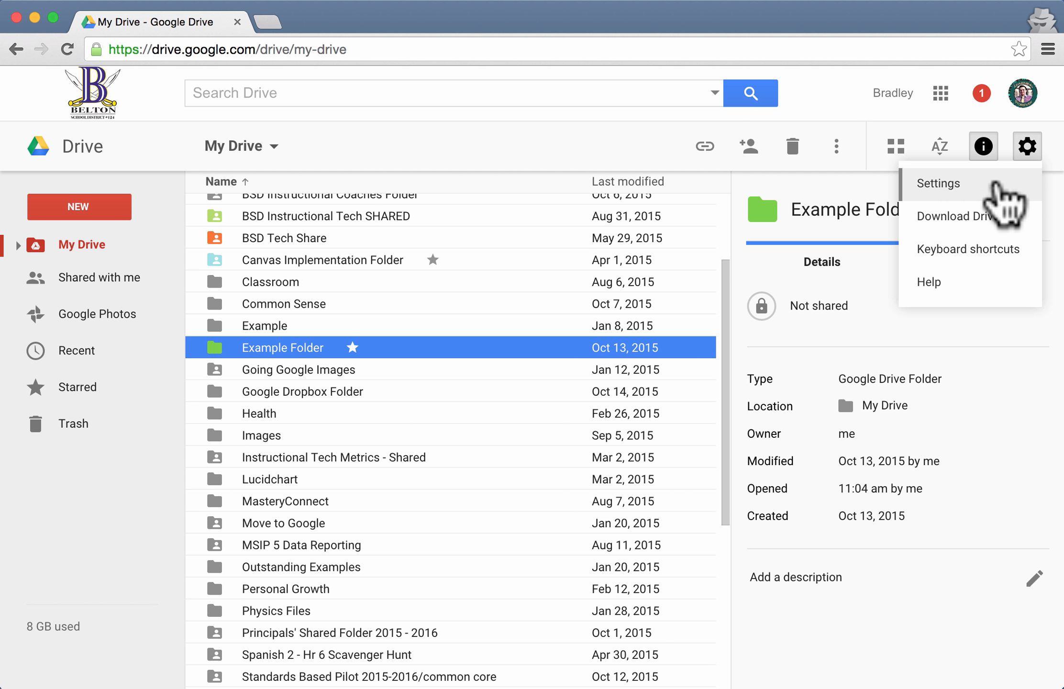
left_click(975, 186)
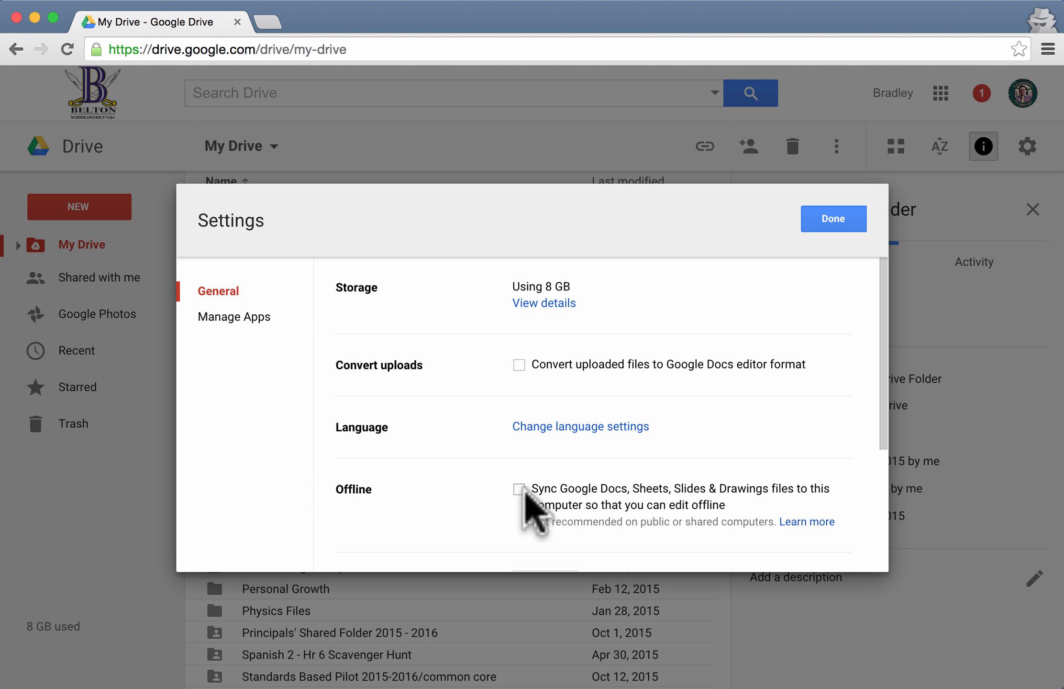
left_click(859, 216)
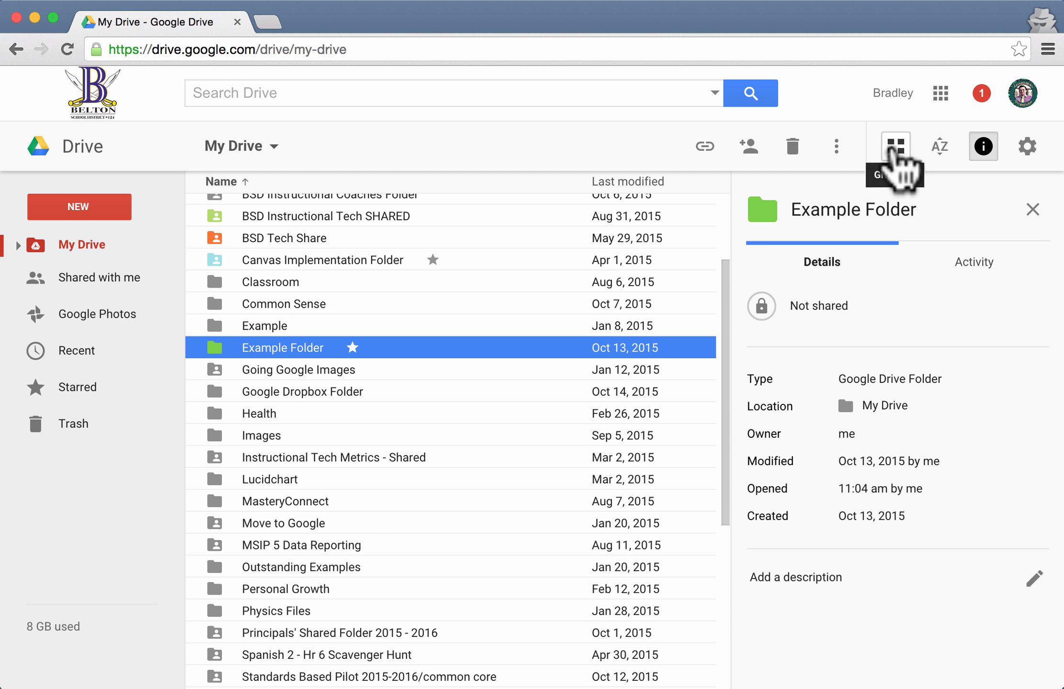
Step: Switch the My Drive file list to grid view
left_click(905, 153)
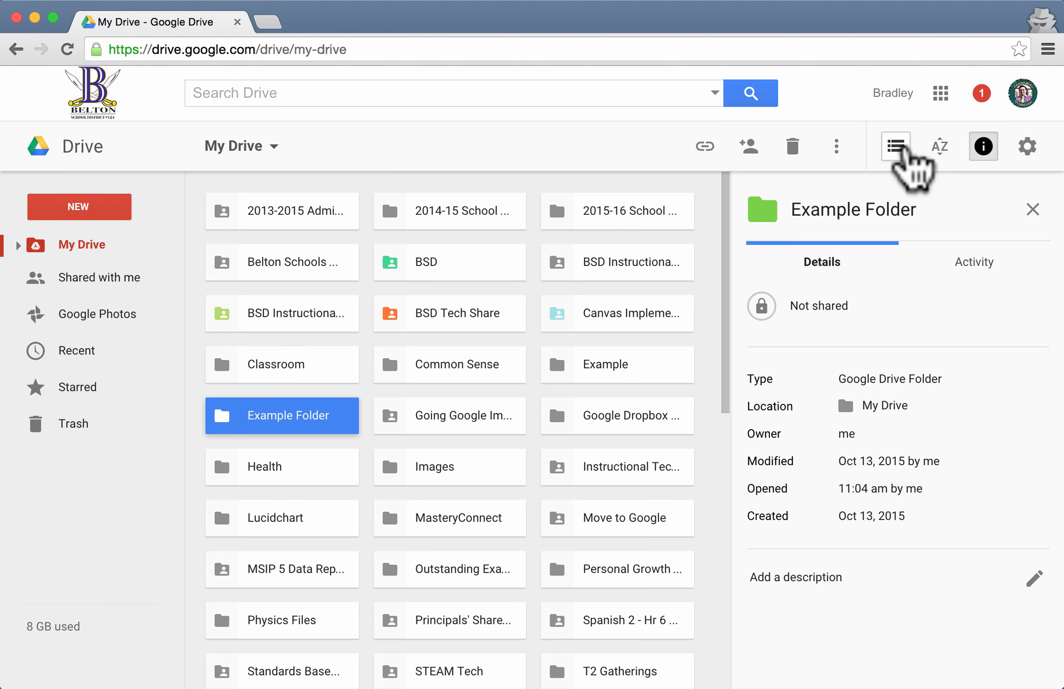
Step: Toggle My Drive between grid and list layouts, finishing in list view, and hide the details pane
left_click(905, 152)
left_click(905, 152)
left_click(906, 152)
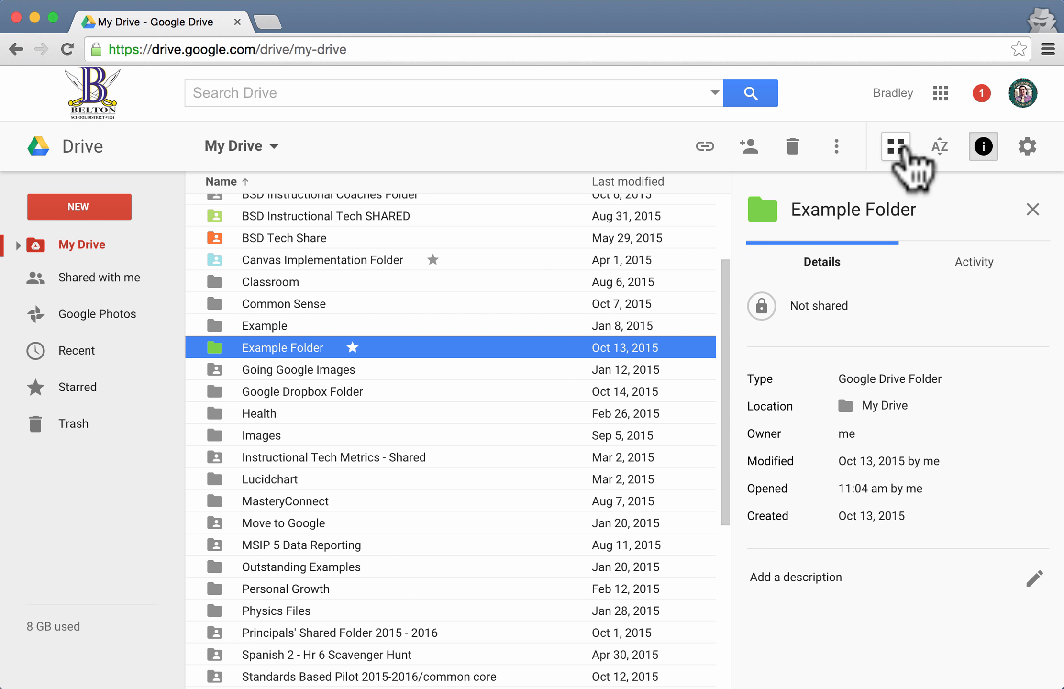
left_click(902, 152)
left_click(894, 147)
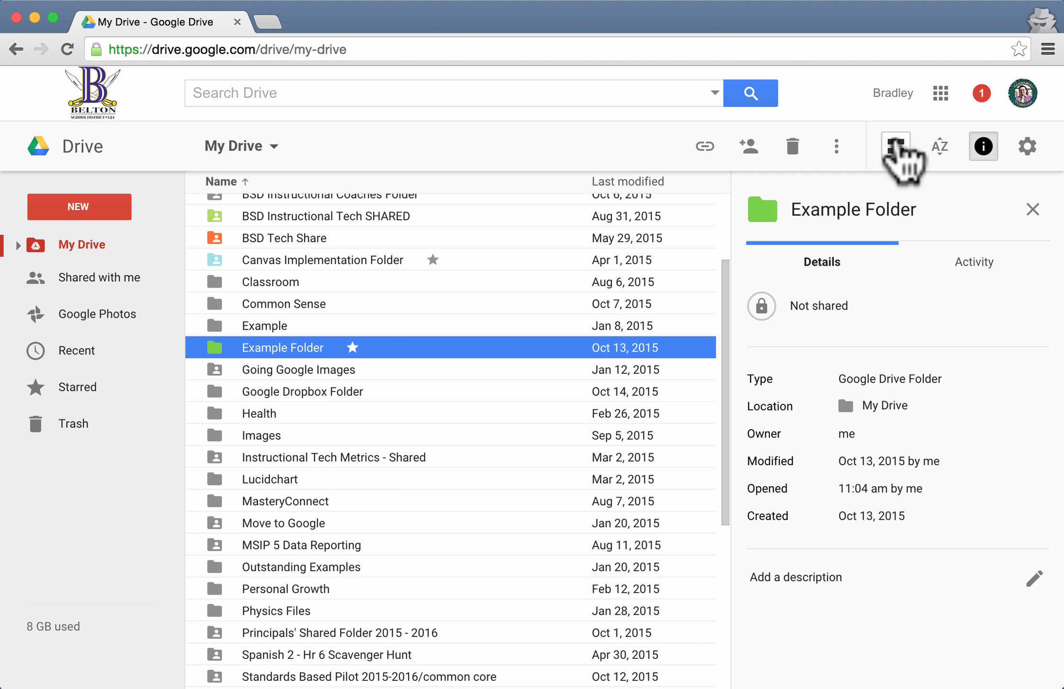
left_click(982, 152)
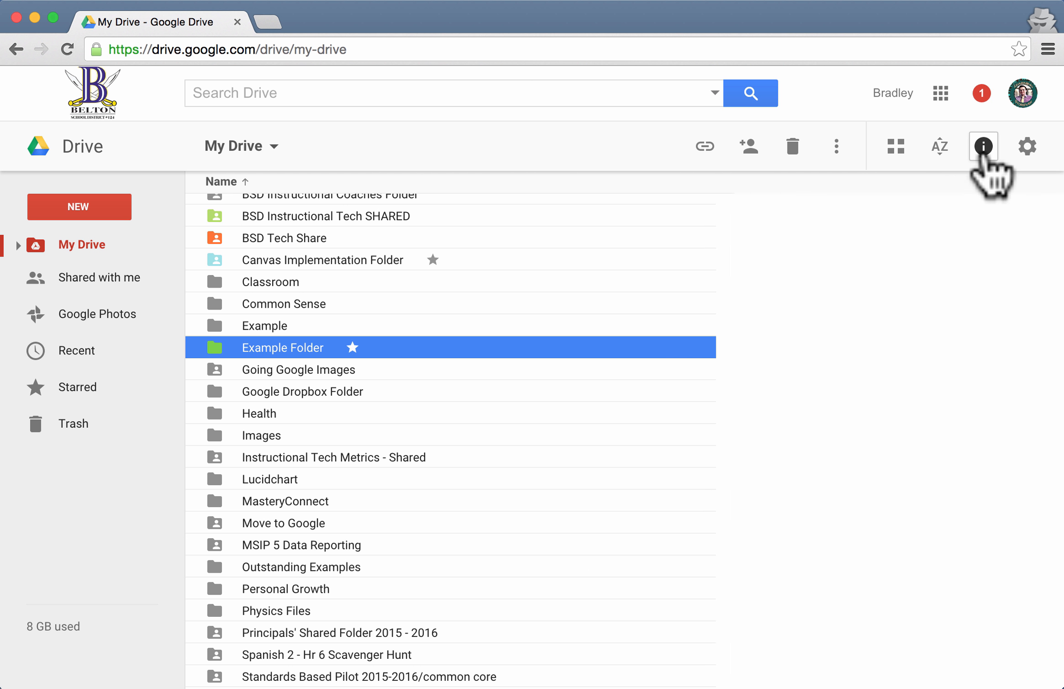
Step: Show My Drive as a grid and look over the file thumbnails, selecting several files in turn
left_click(896, 149)
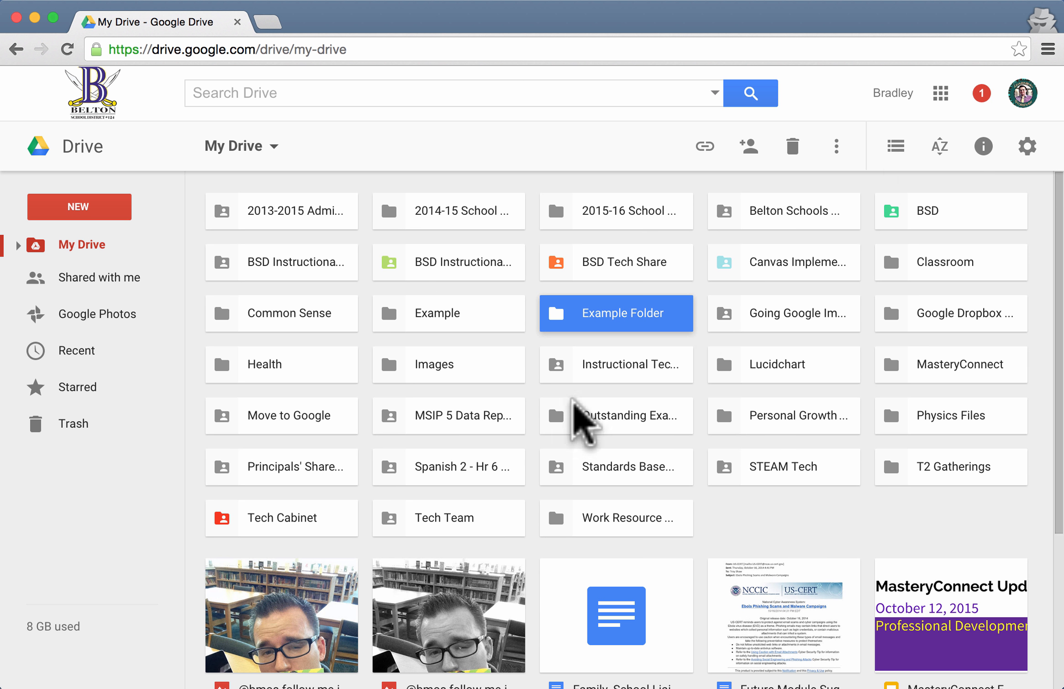
scroll(578, 418, "down", 5)
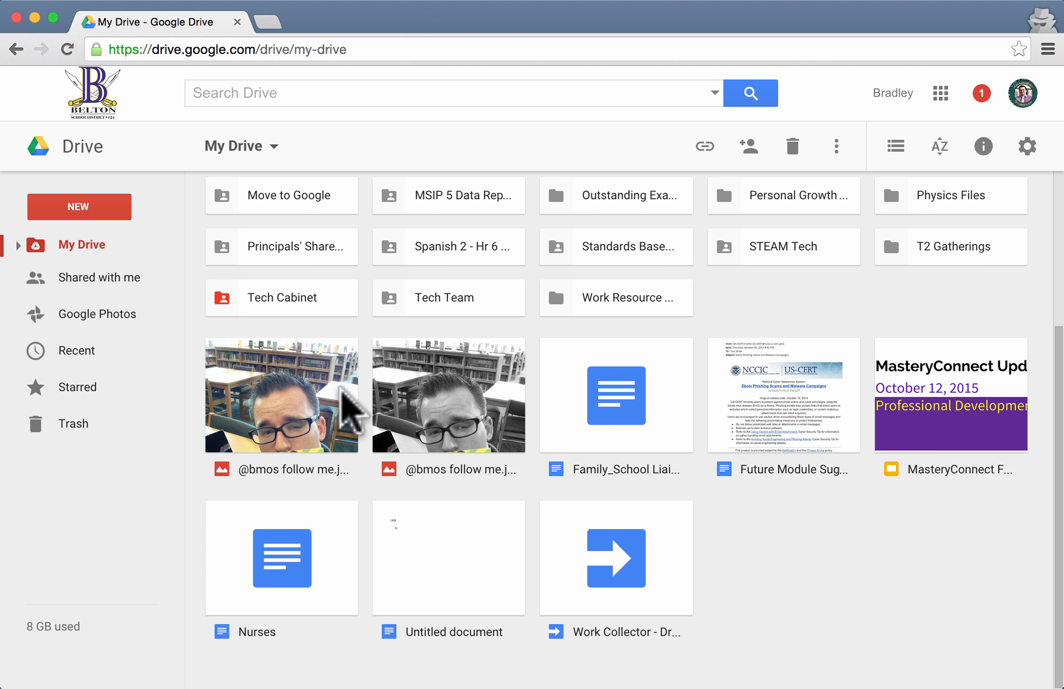
left_click(755, 391)
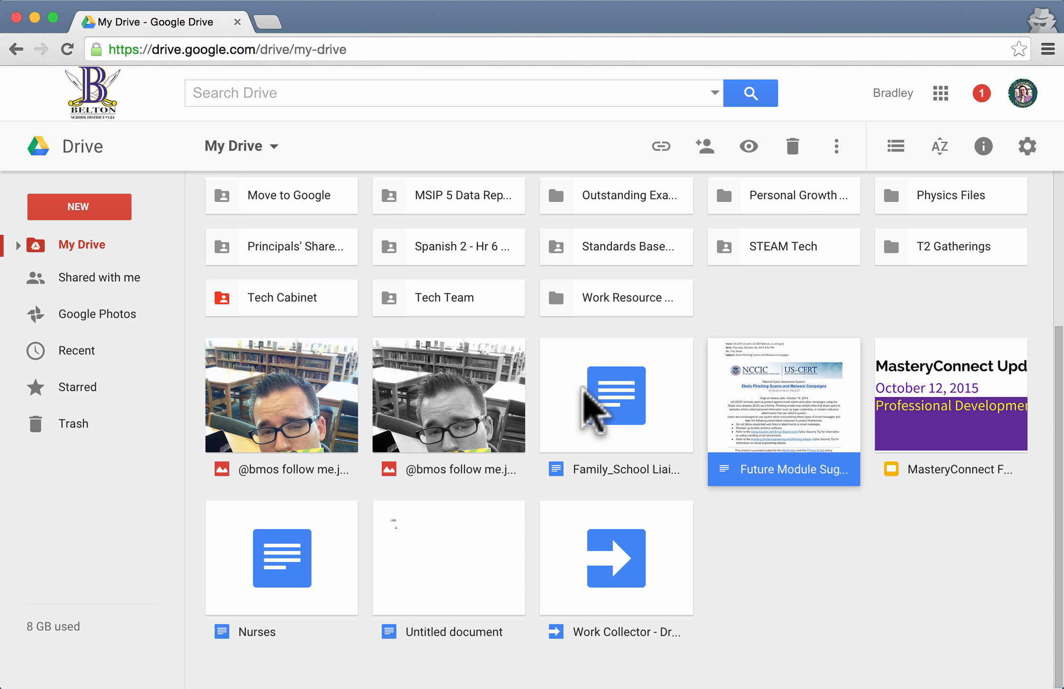
left_click(564, 386)
left_click(407, 387)
left_click(301, 390)
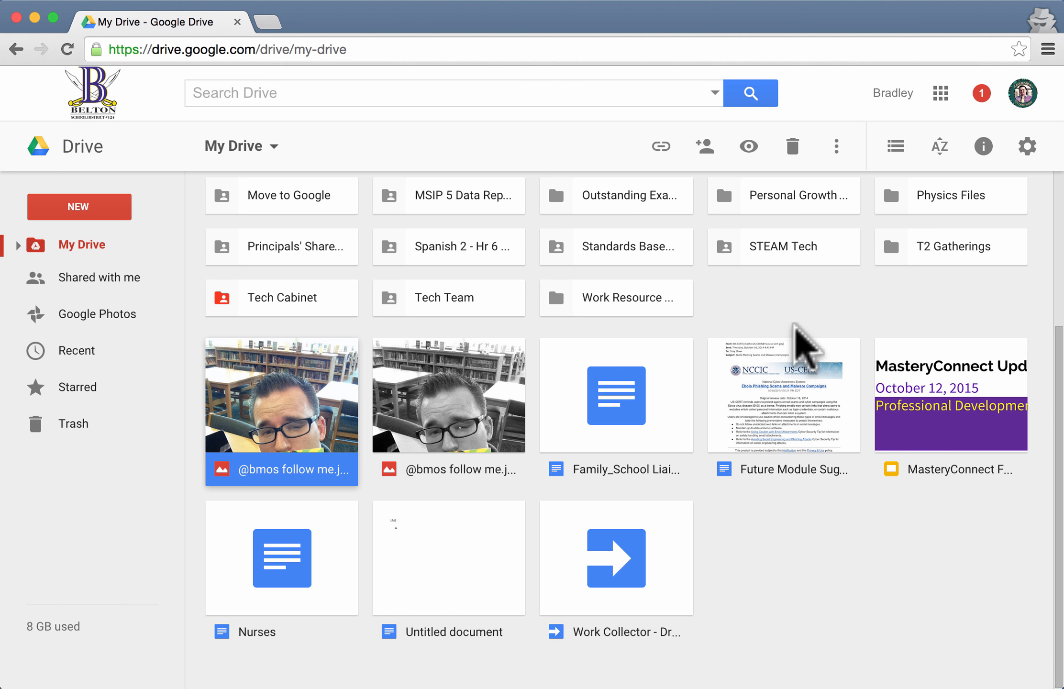
Step: Return My Drive to list view and look over the listed folders and their columns
scroll(837, 321, "up", 5)
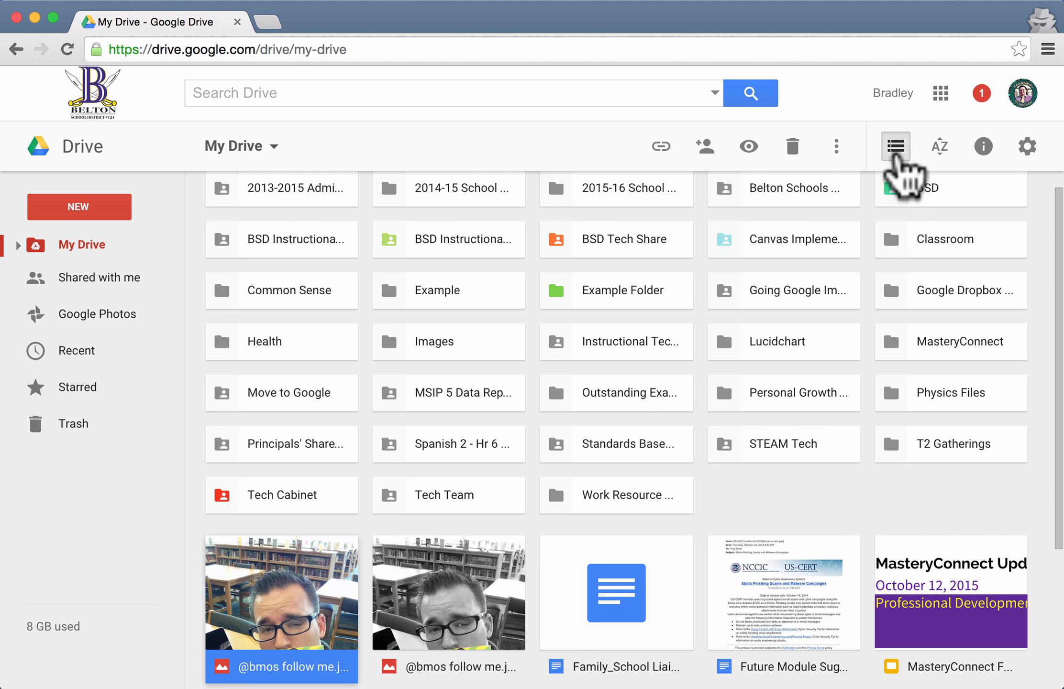
left_click(895, 146)
scroll(445, 349, "up", 10)
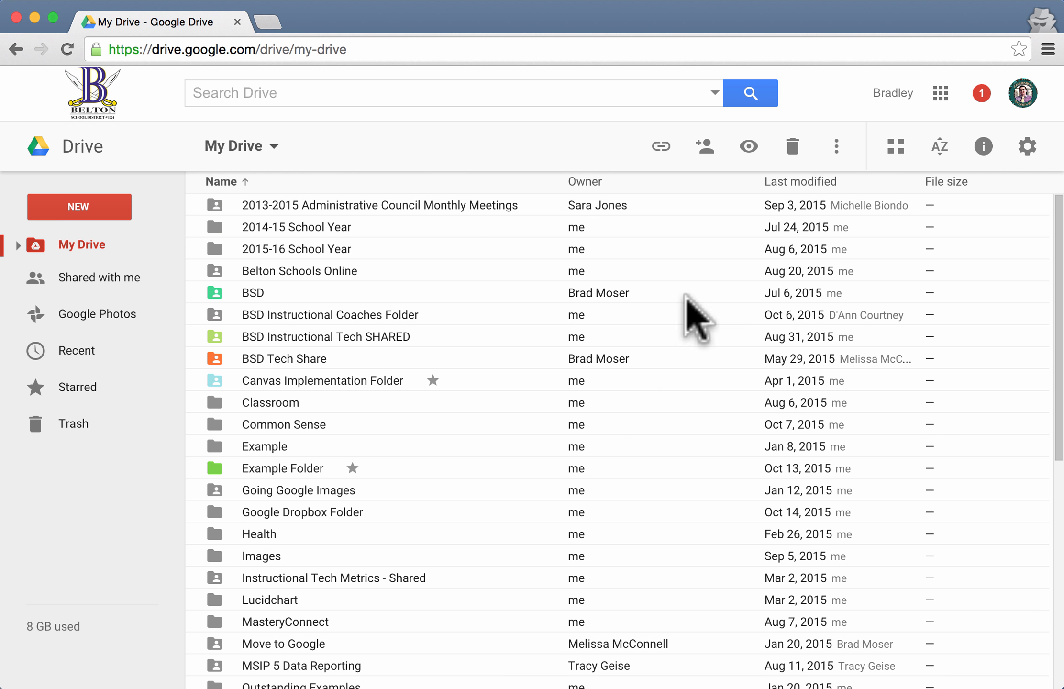
scroll(719, 399, "down", 1)
scroll(719, 399, "up", 1)
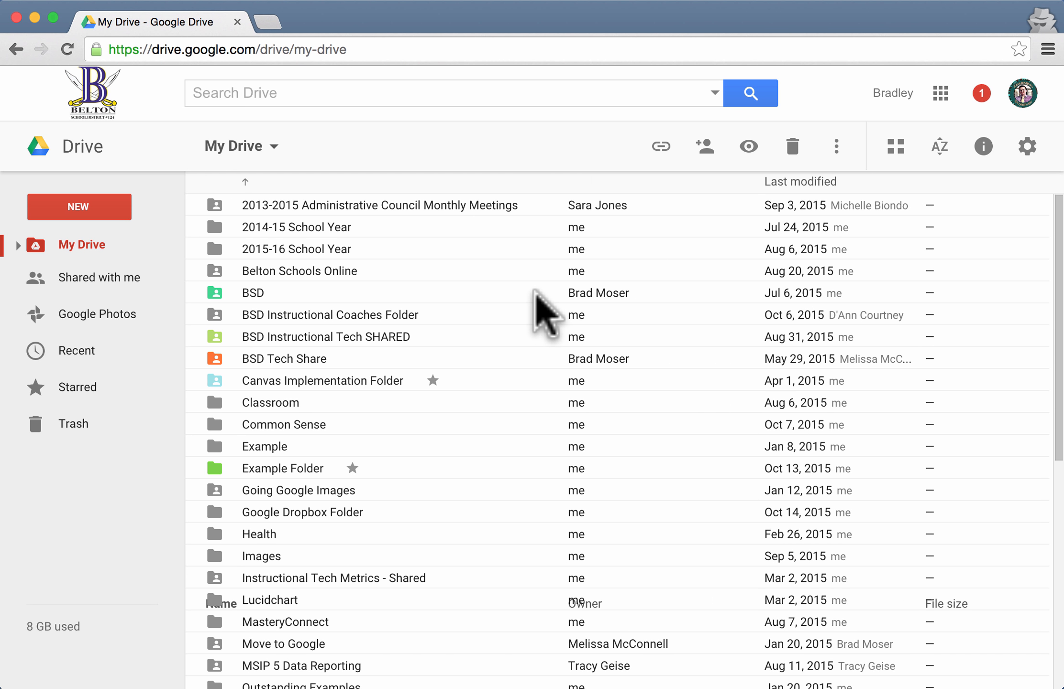
scroll(303, 390, "down", 3)
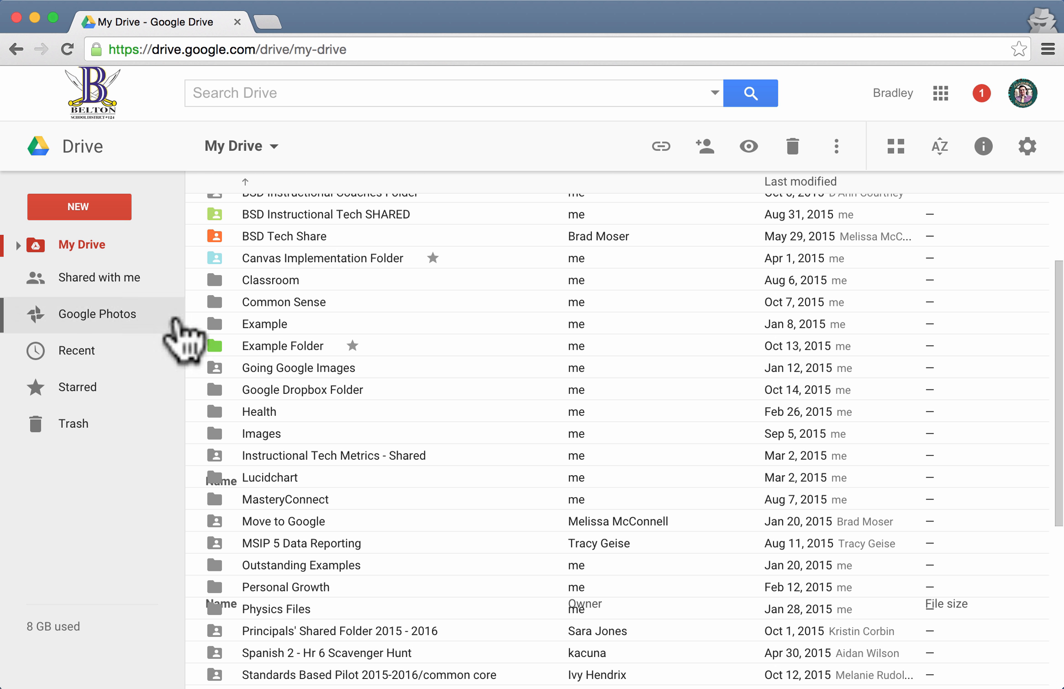
Step: Open Example Folder to view its contents and go back to My Drive through the folder path
scroll(335, 316, "down", 1)
double_click(289, 324)
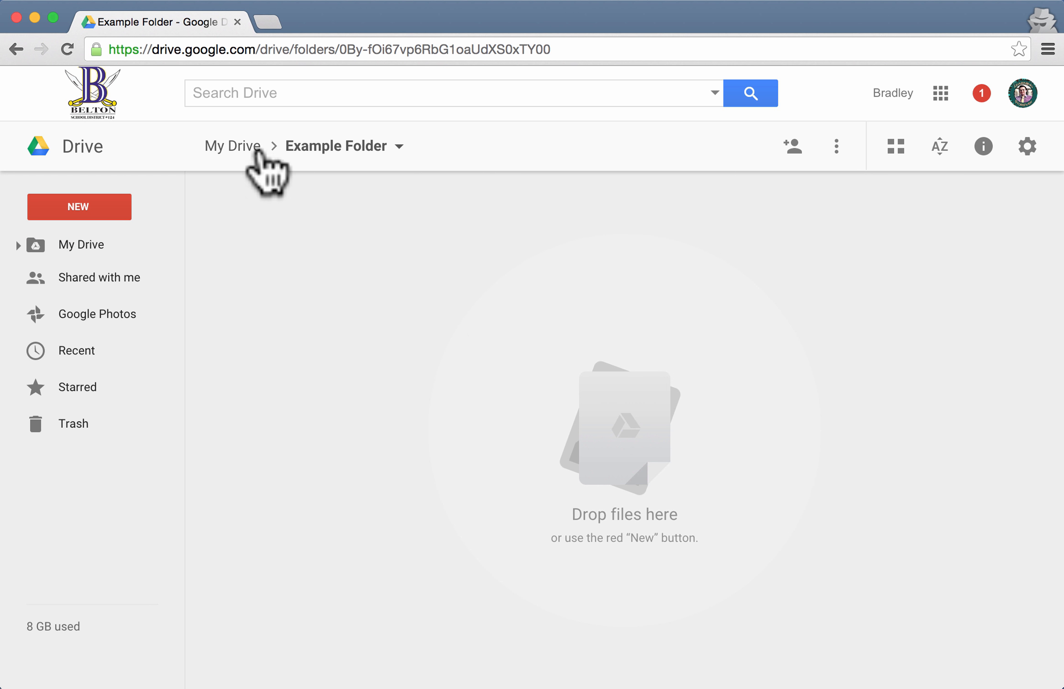
left_click(247, 148)
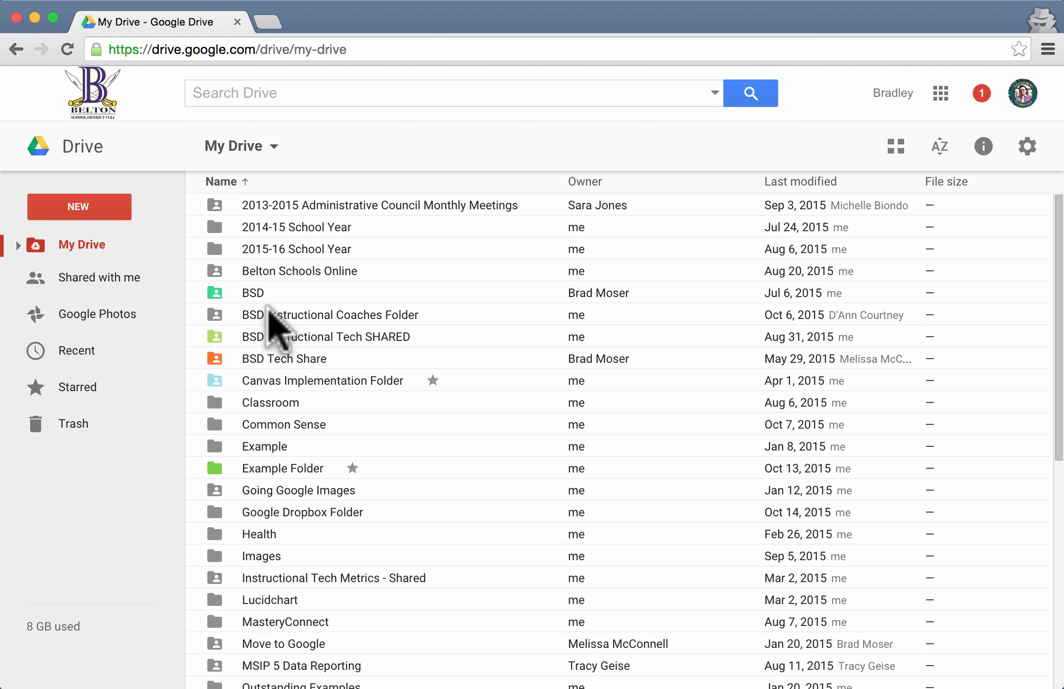
Step: Open the Example folder and create a new folder named Subfolder inside it
double_click(273, 447)
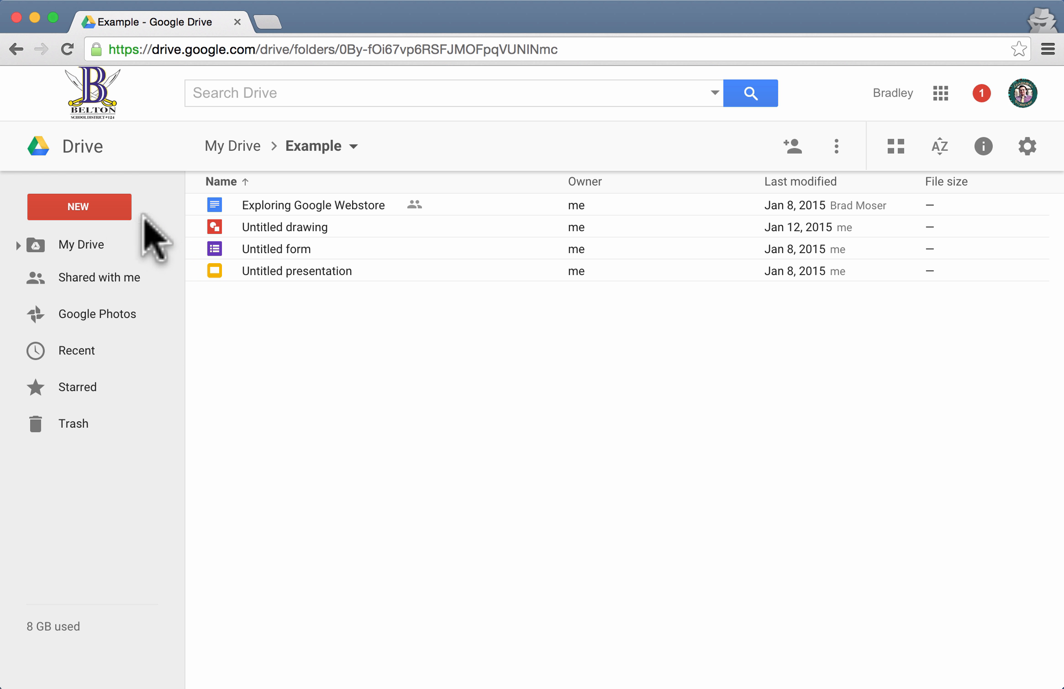
left_click(119, 209)
left_click(119, 240)
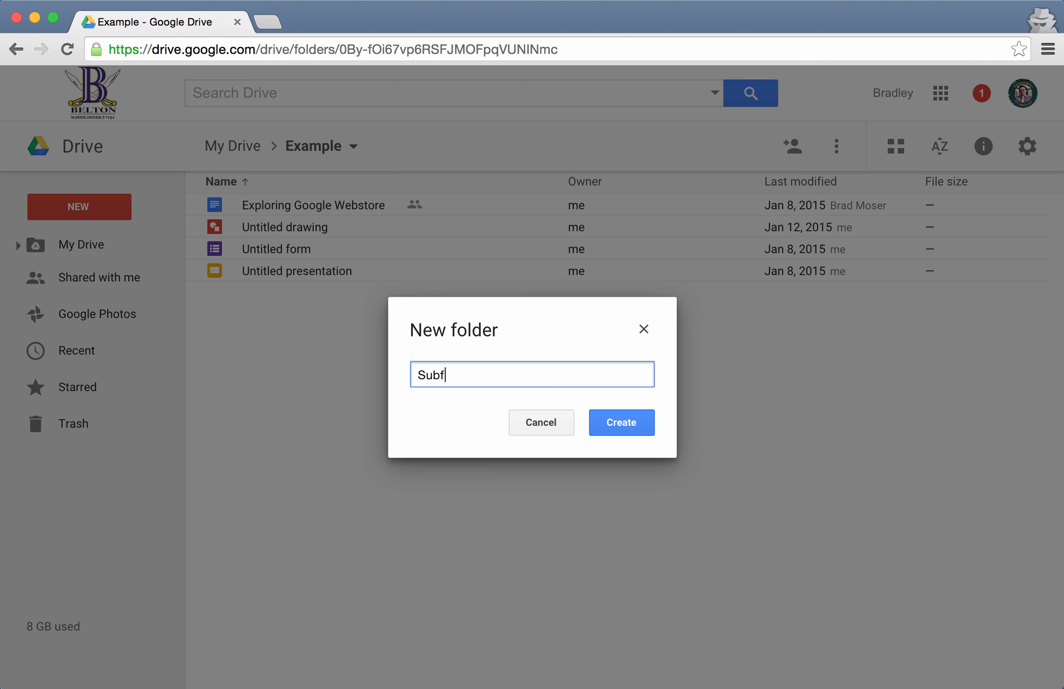
type("Subfolder")
key("Return")
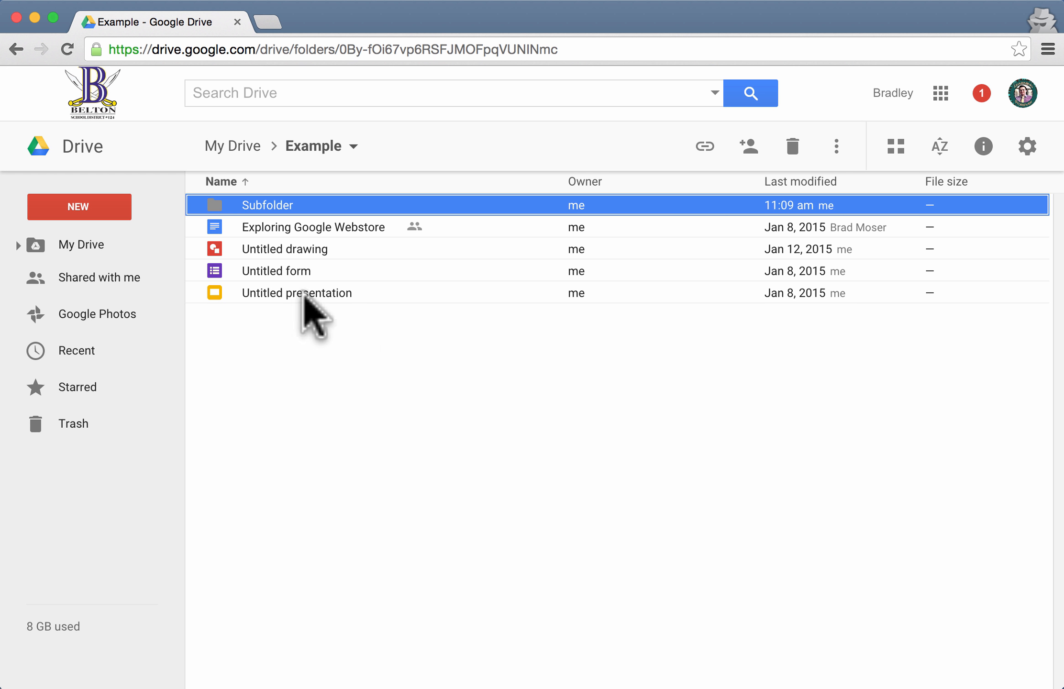
Step: Go back to My Drive and navigate through the Example folder into Subfolder
left_click(235, 147)
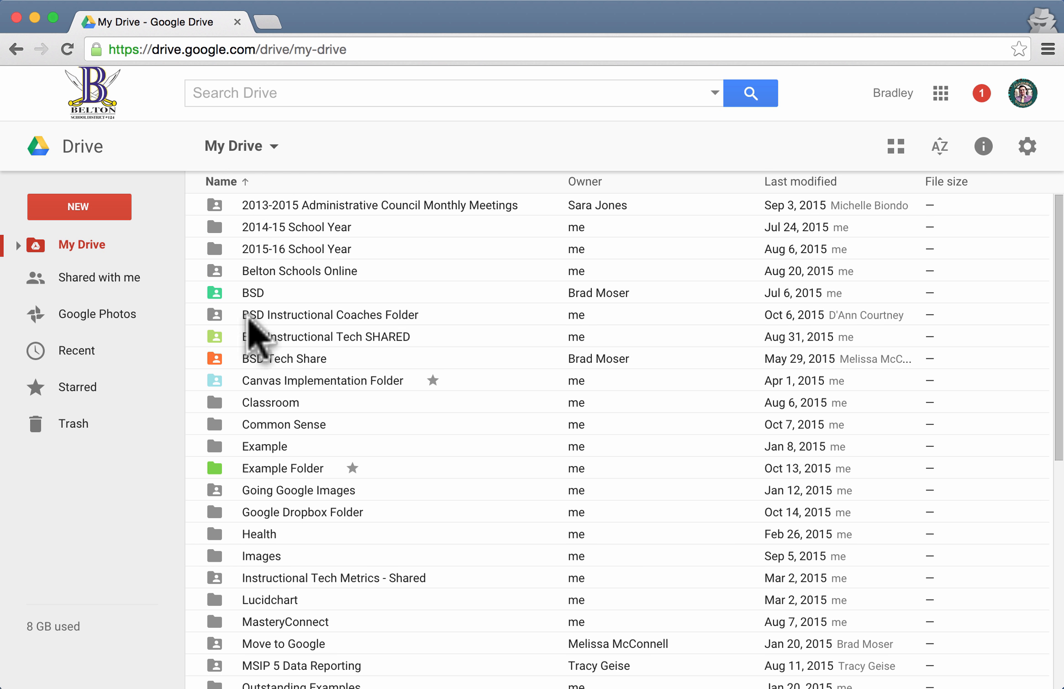
double_click(260, 439)
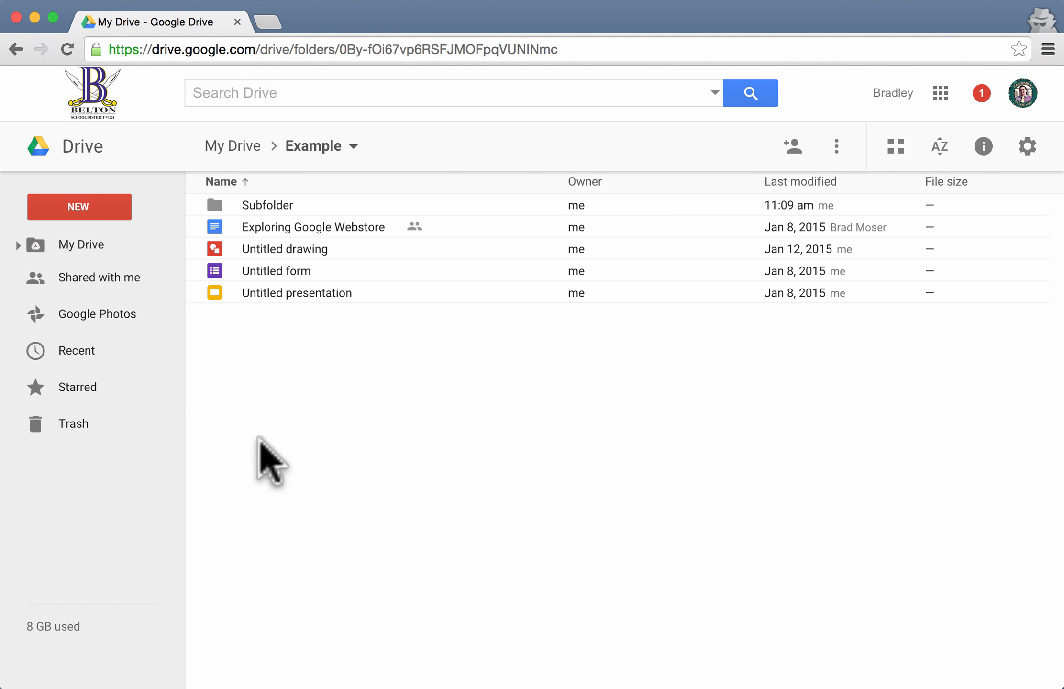
double_click(261, 206)
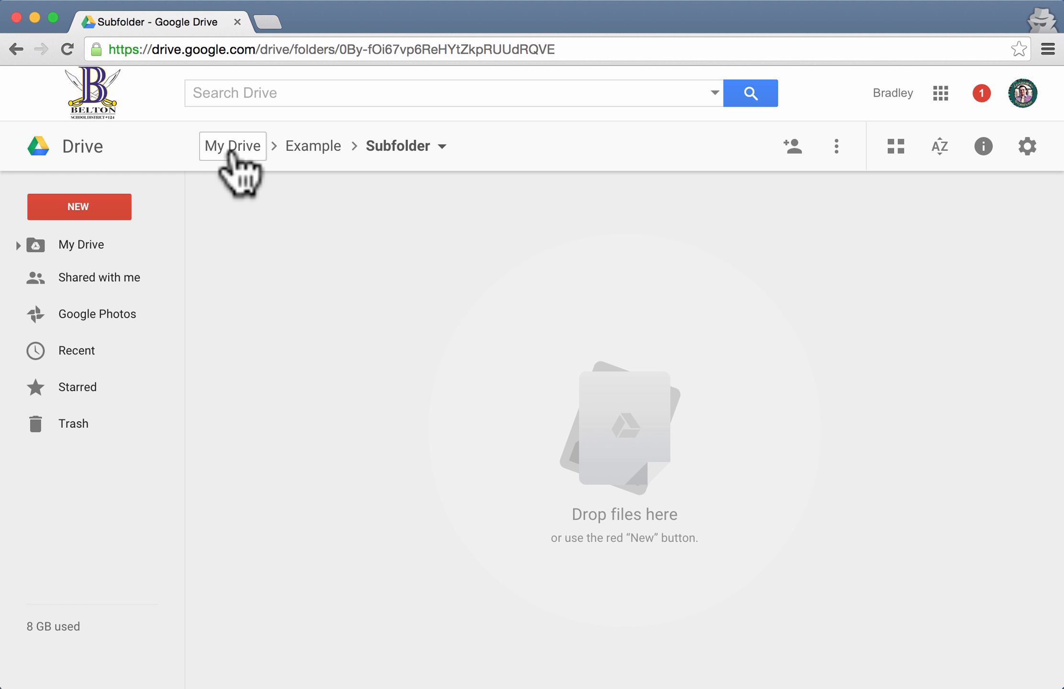
Step: Create a Google Docs document in Subfolder, name it Example Doc, and close it
left_click(106, 209)
left_click(160, 366)
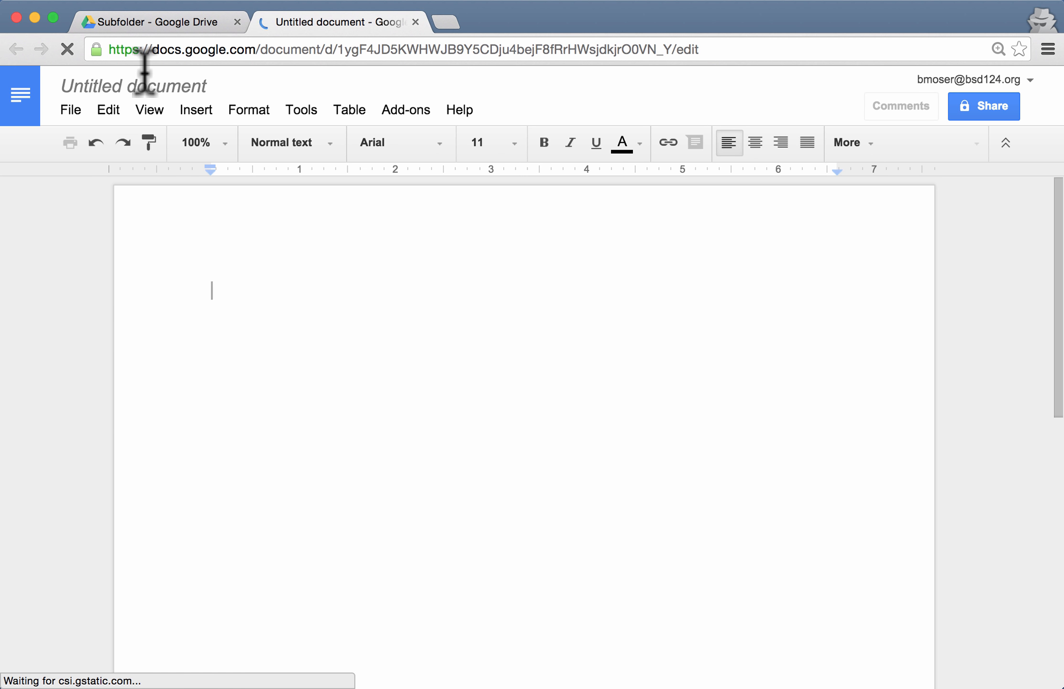
left_click(134, 82)
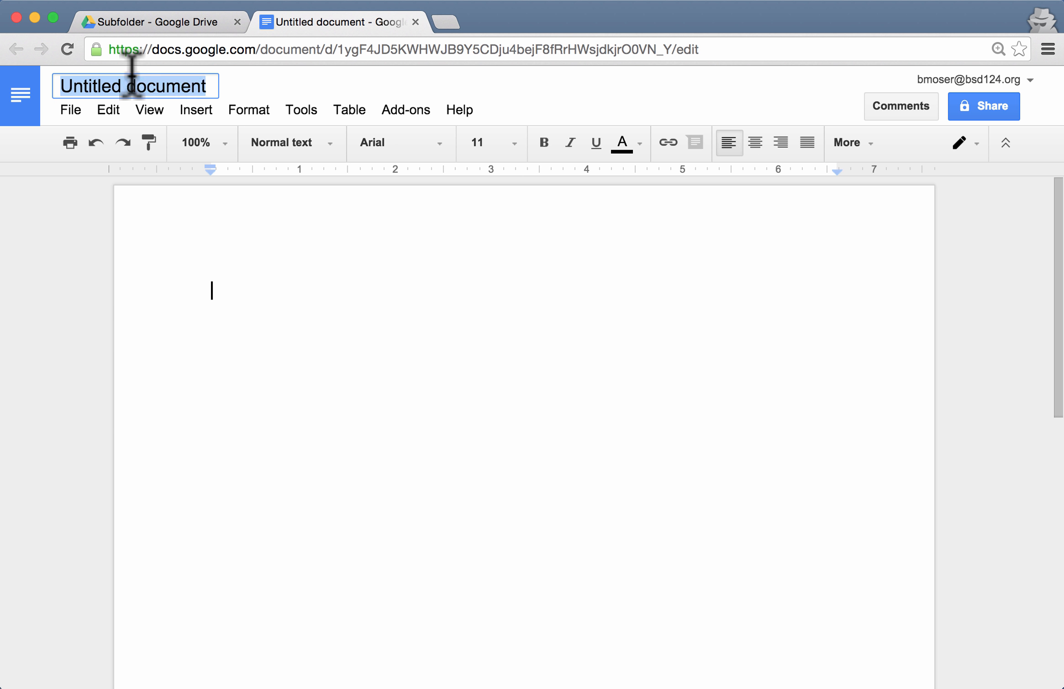
type("Example Doc")
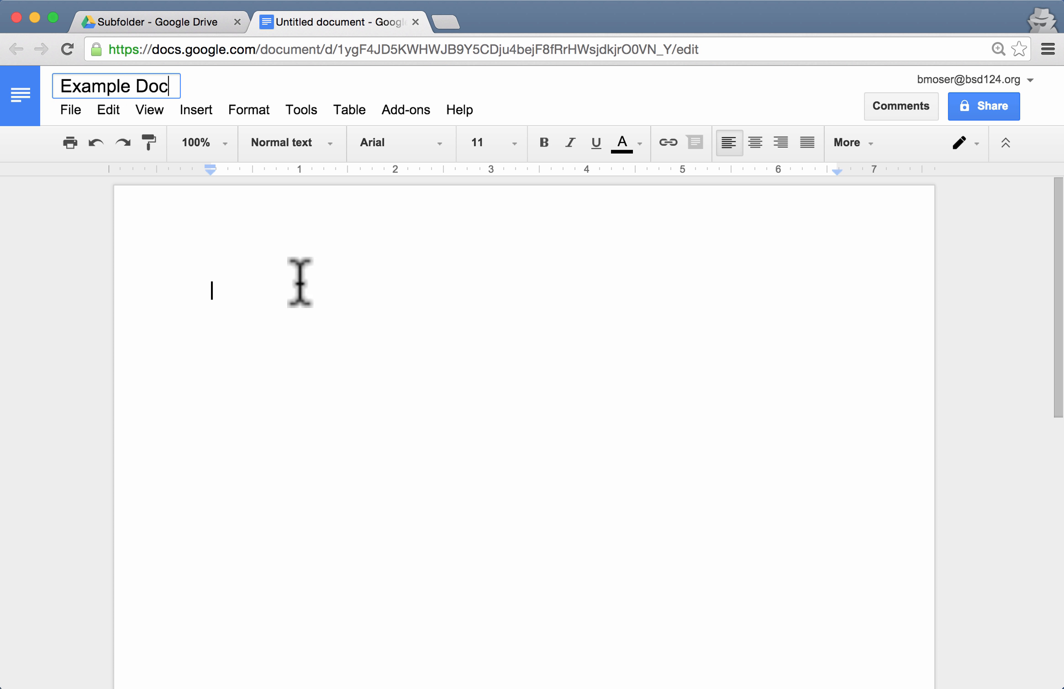
key("Return")
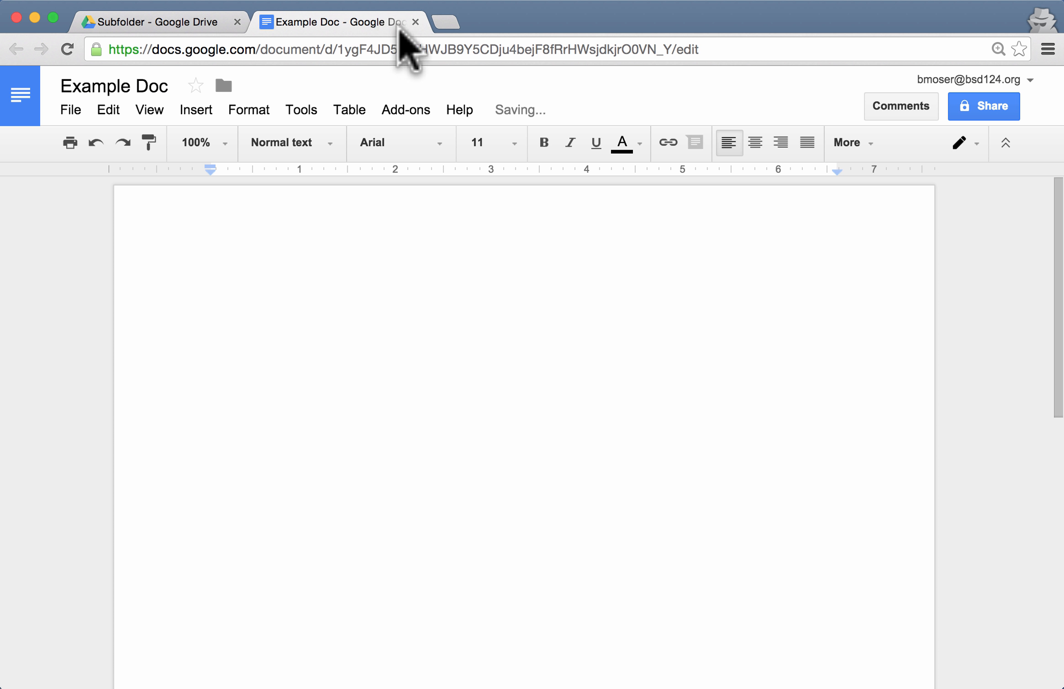
left_click(415, 22)
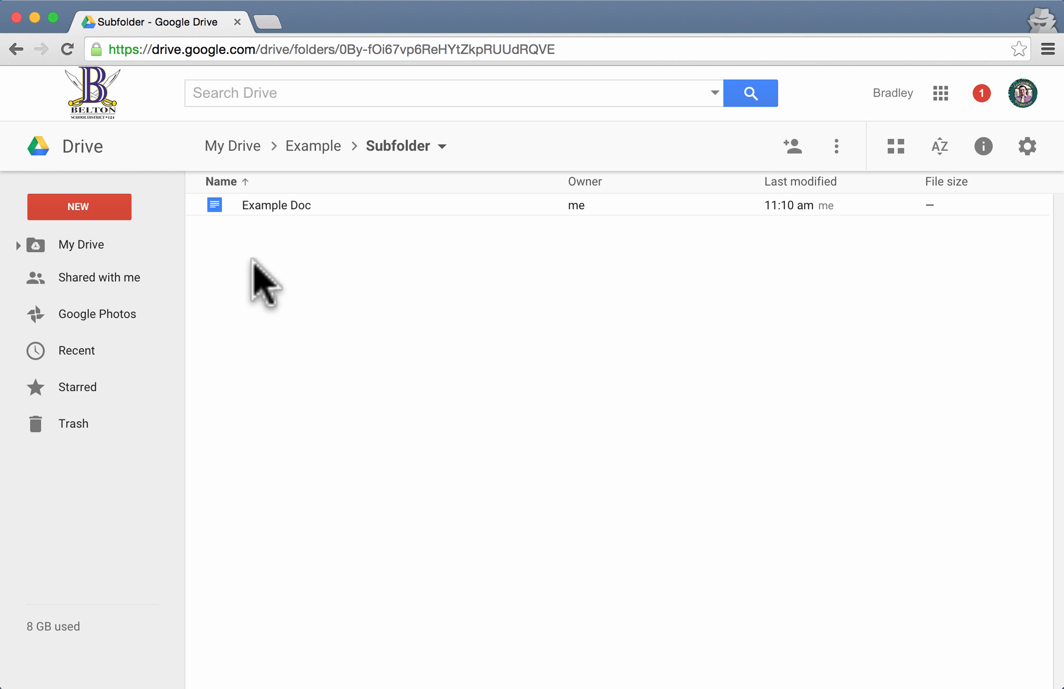
Step: Show the details of Example Doc and read through its properties
left_click(269, 209)
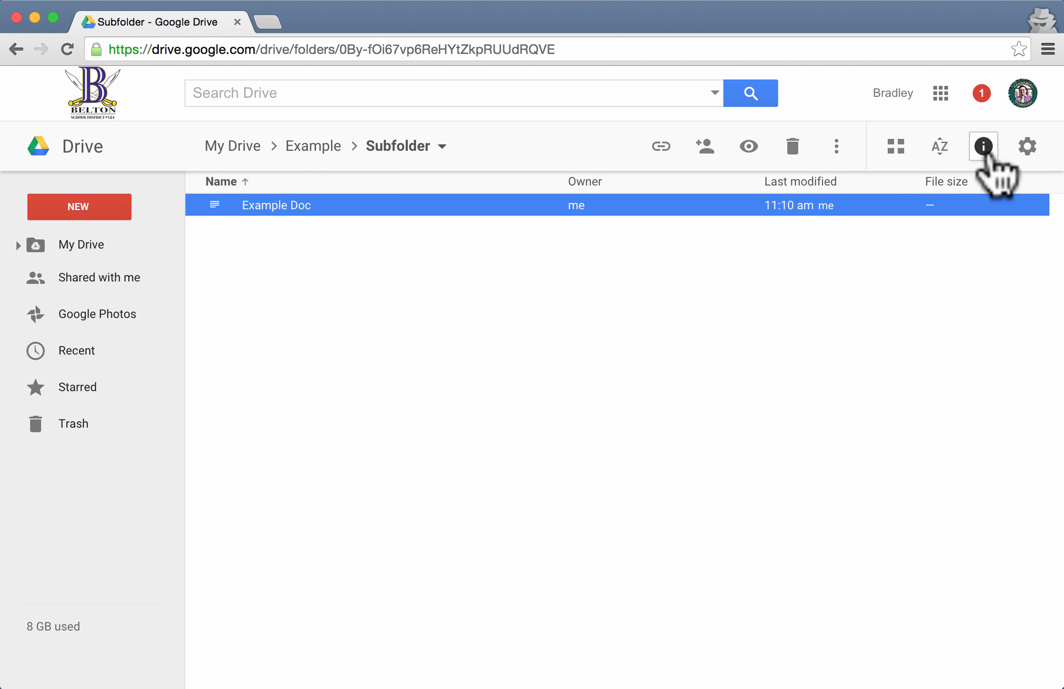
left_click(987, 157)
left_click(824, 262)
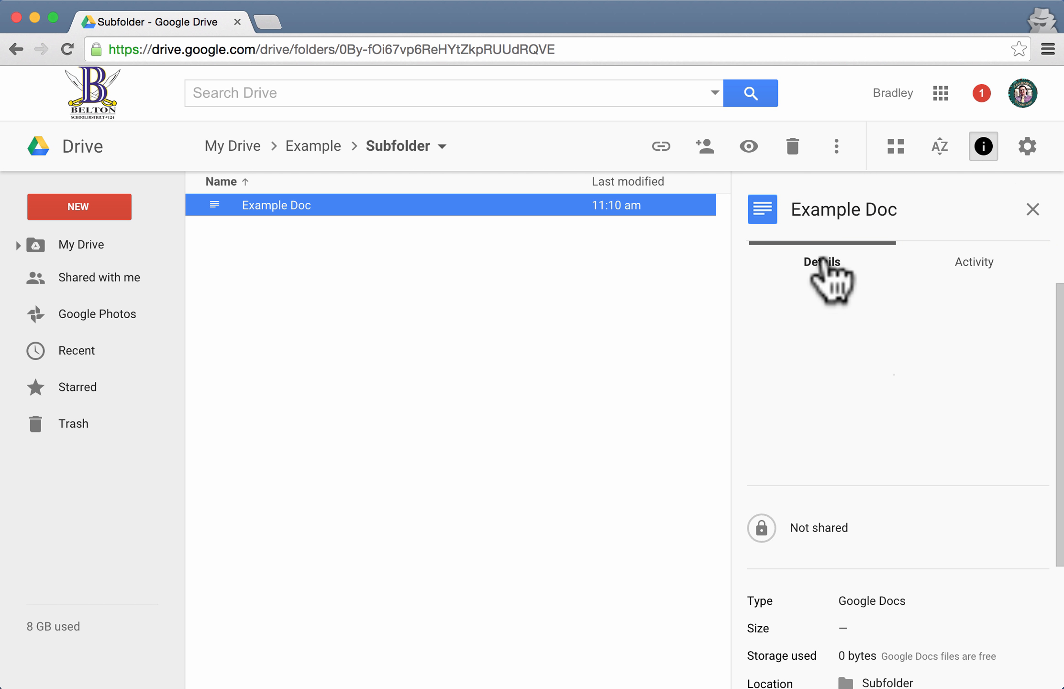
scroll(837, 521, "down", 4)
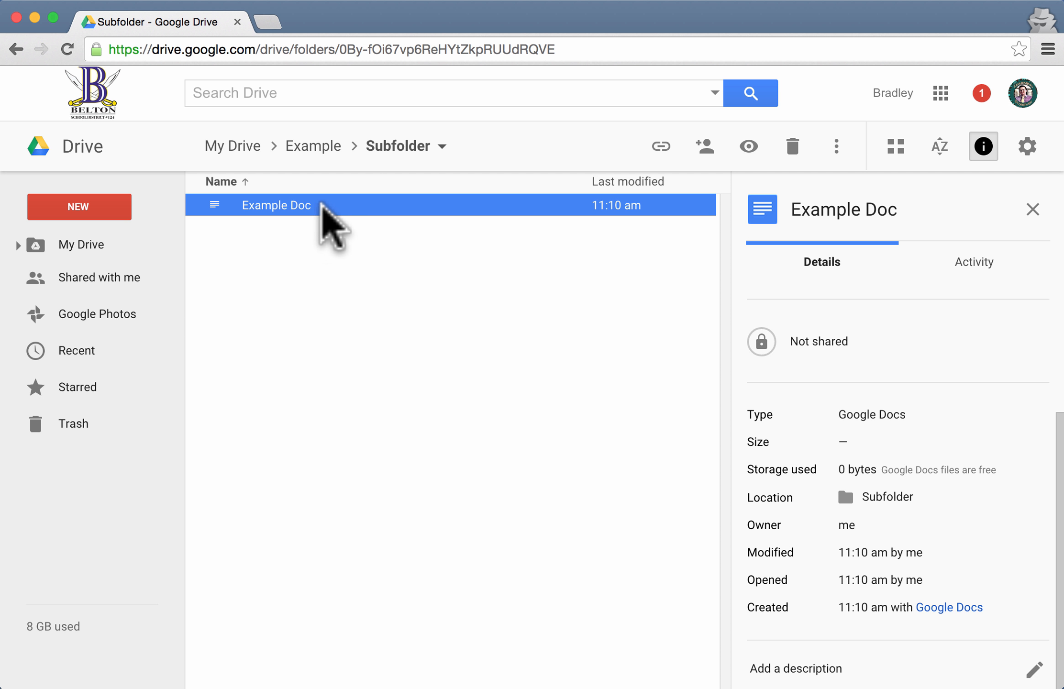
Step: Move Example Doc from Subfolder to the Example folder and open that parent folder
left_click_drag(339, 204, 88, 489)
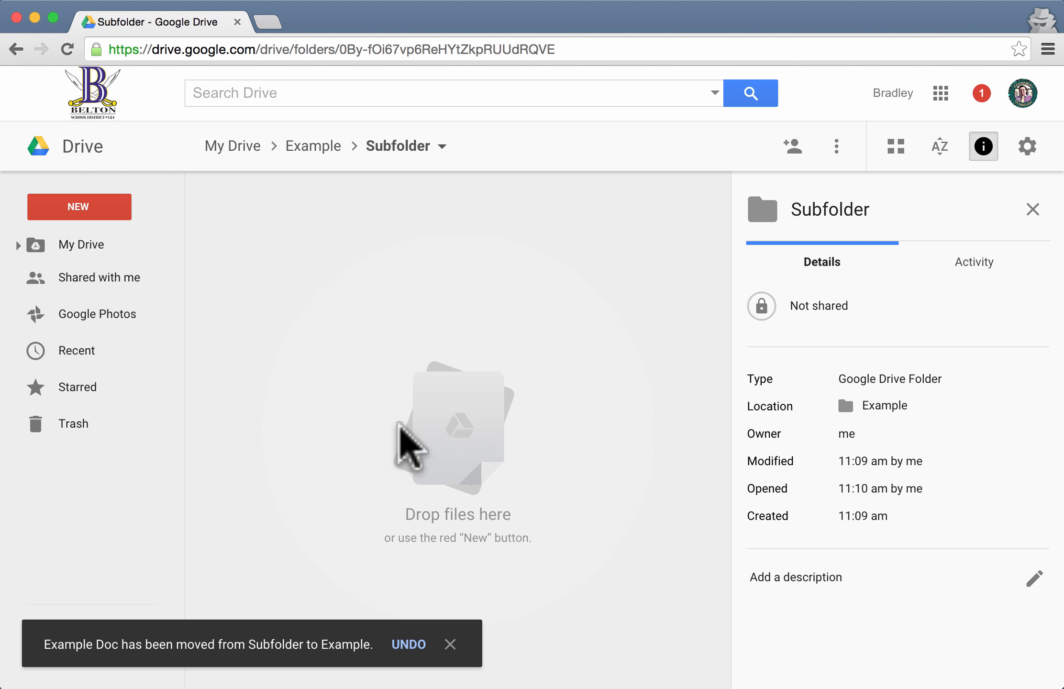
left_click(313, 146)
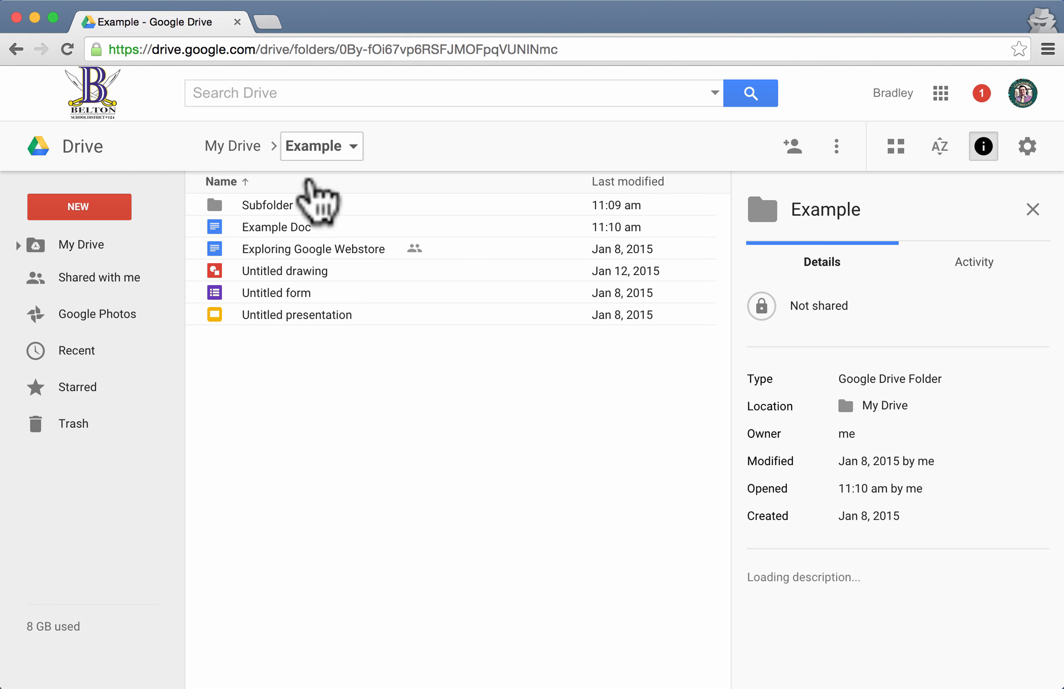
left_click(269, 205)
Step: Turn on link sharing for Example Doc, review the access options, keep district view access, and copy the link
left_click(290, 228)
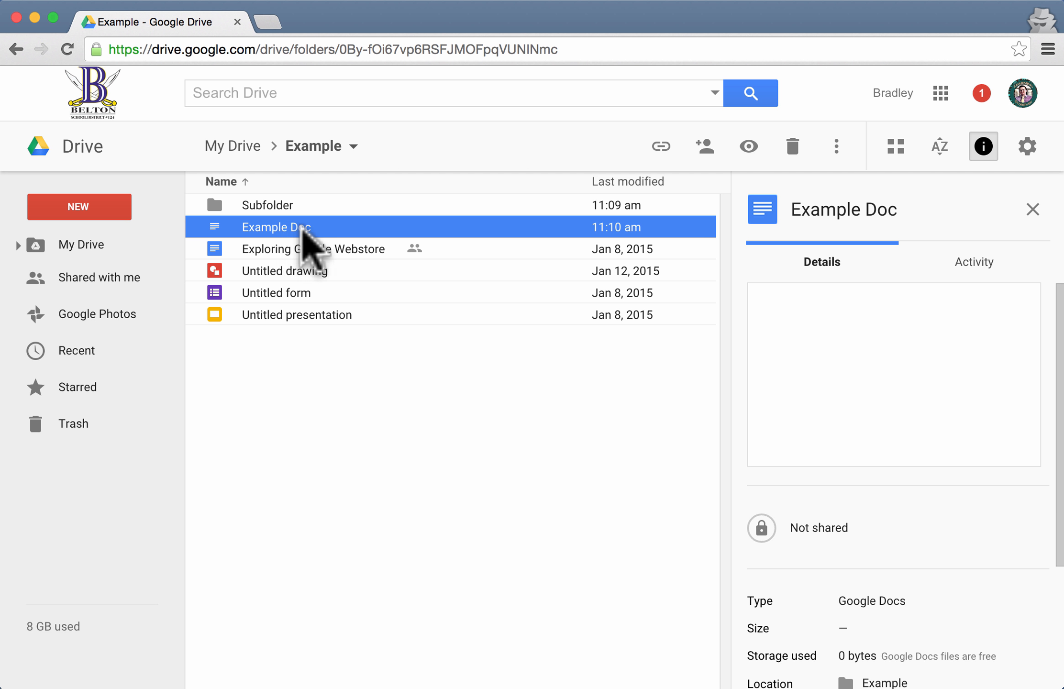
right_click(260, 229)
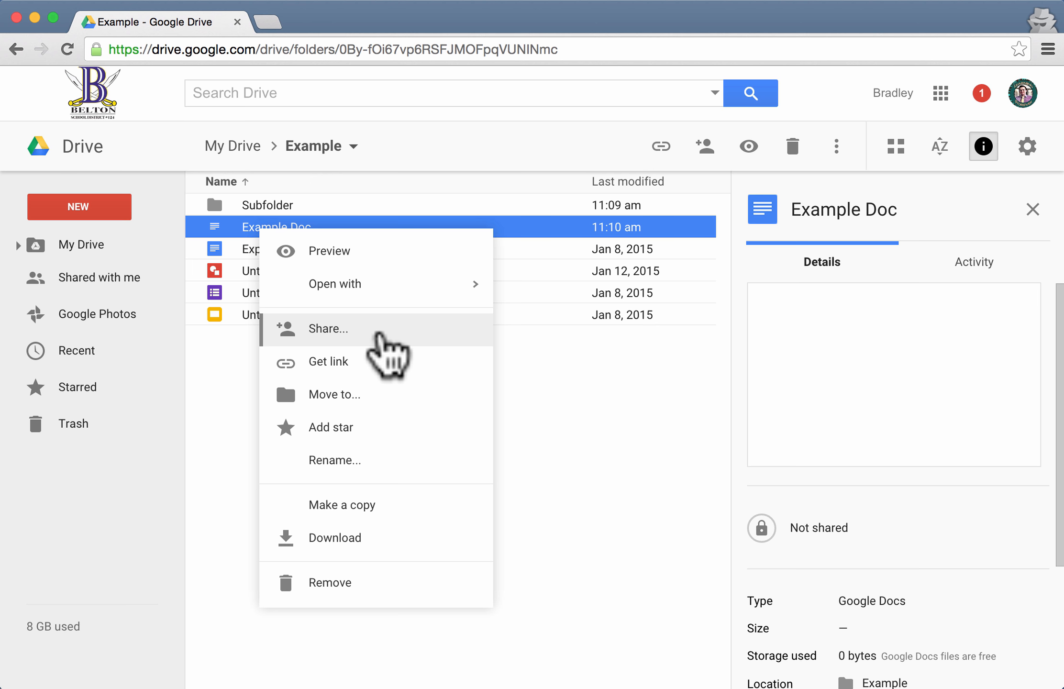
left_click(388, 354)
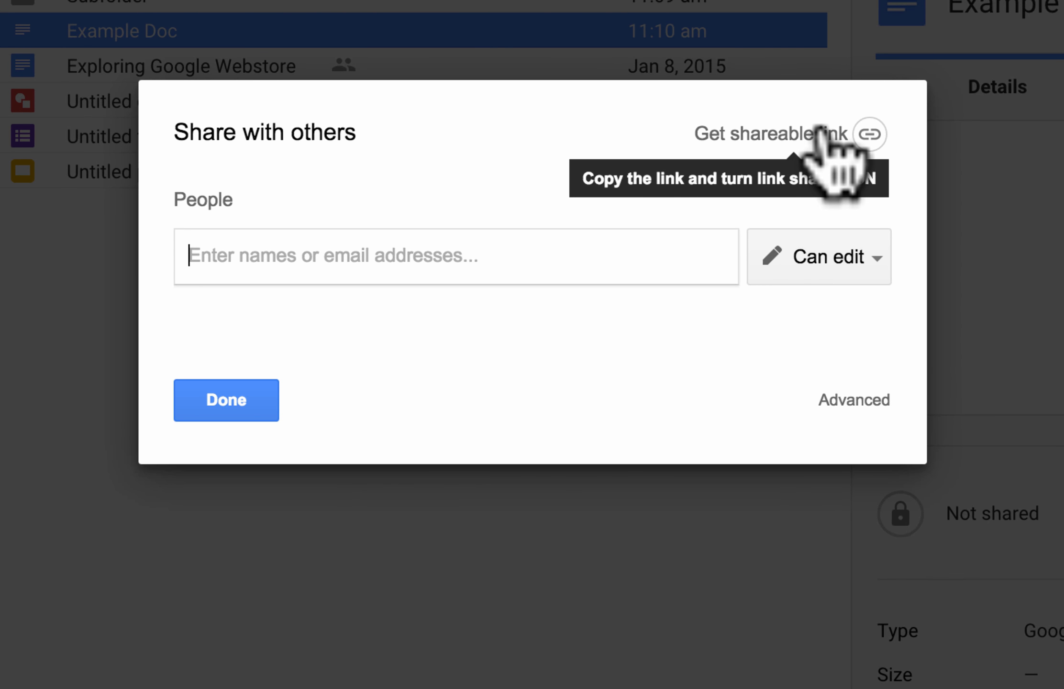
left_click(821, 126)
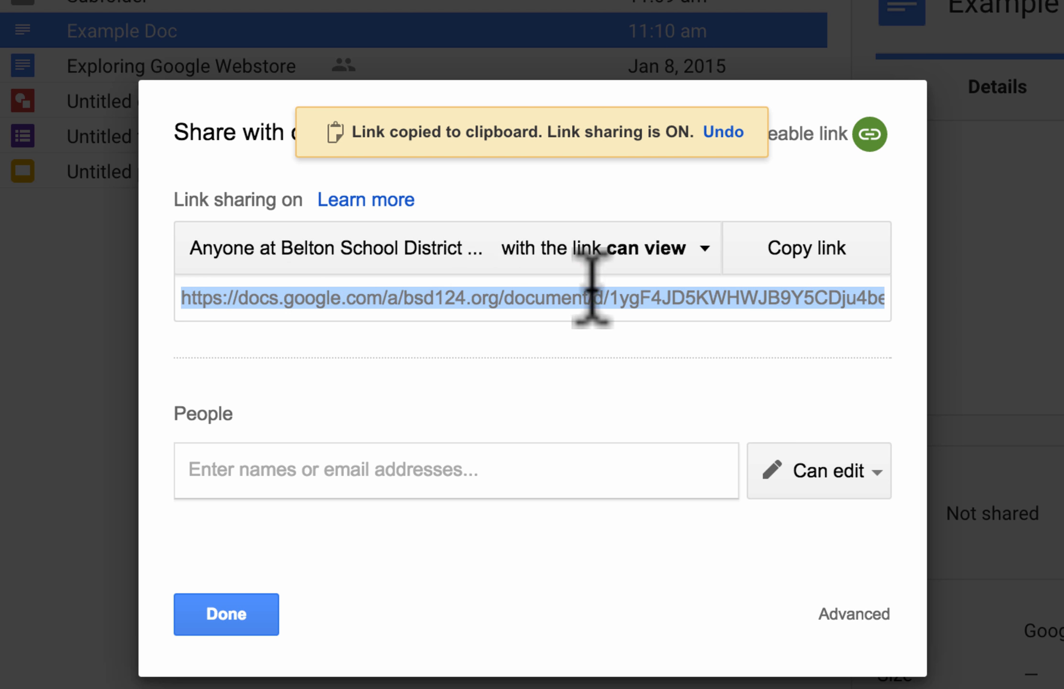
left_click(663, 254)
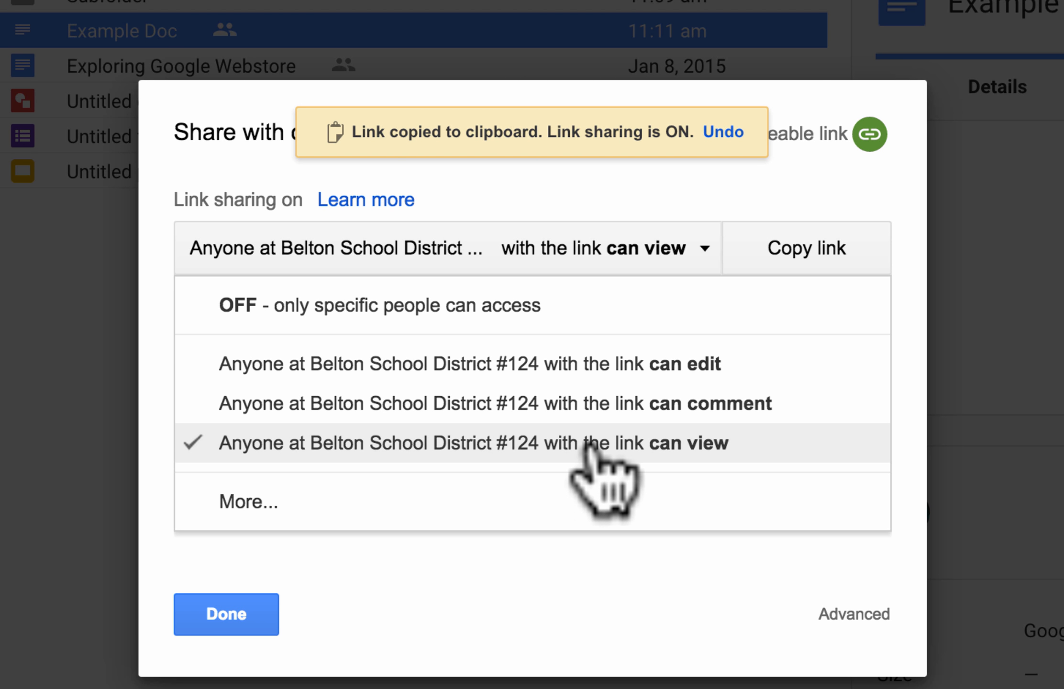
left_click(785, 258)
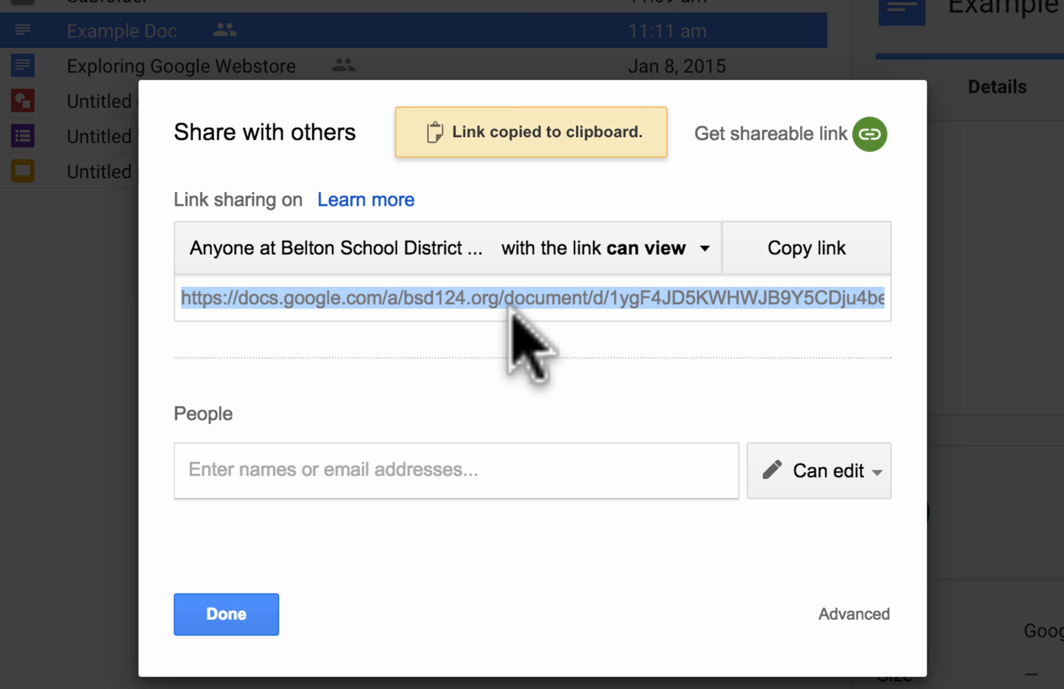
Step: Set Example Doc's link sharing so anyone at Belton School District #124 with the link can edit, and recheck the access options
left_click(603, 253)
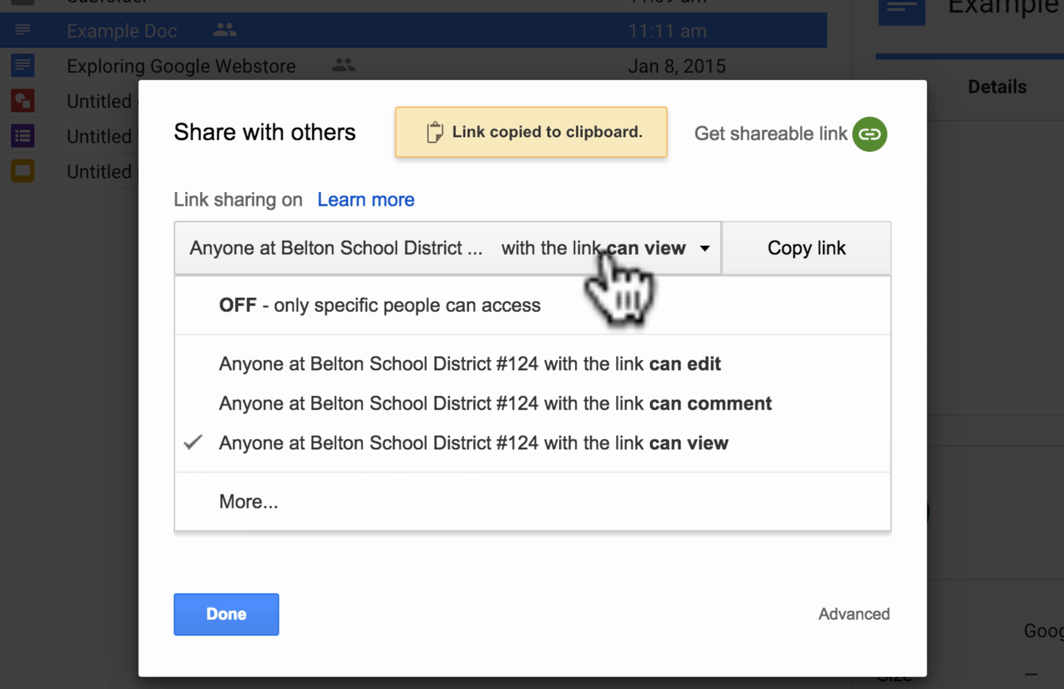
left_click(627, 363)
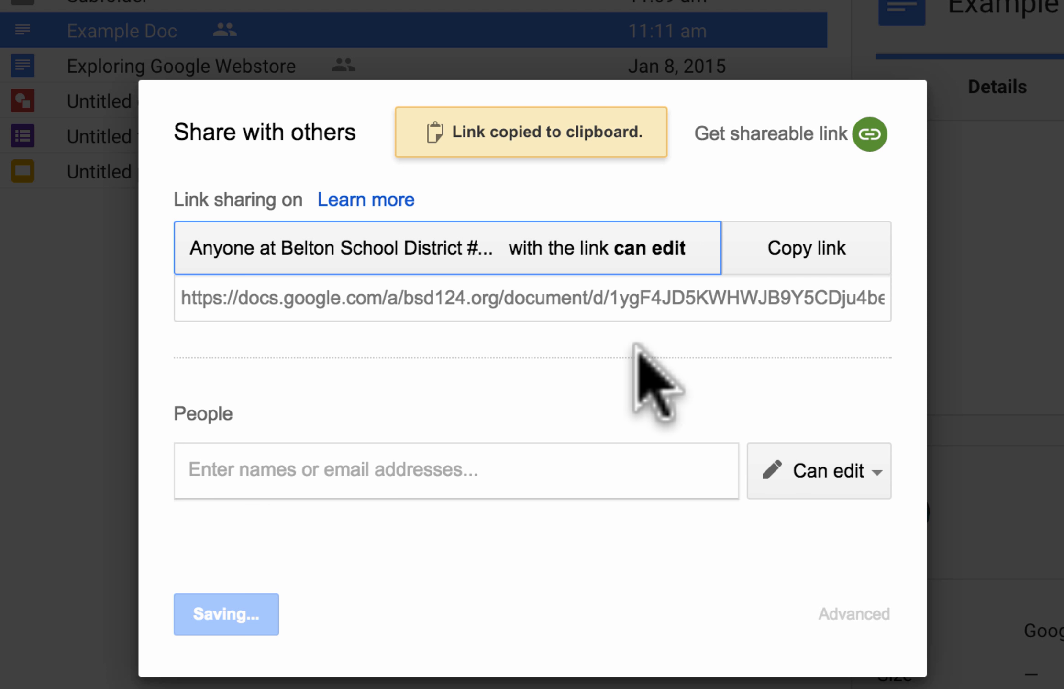
left_click(637, 299)
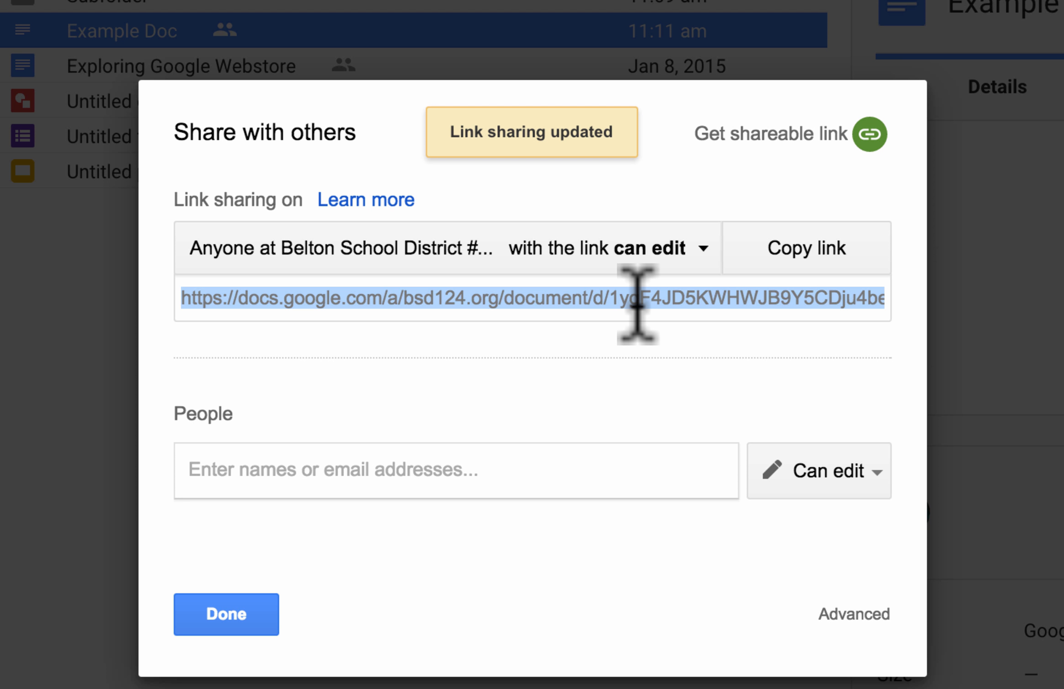
left_click(633, 251)
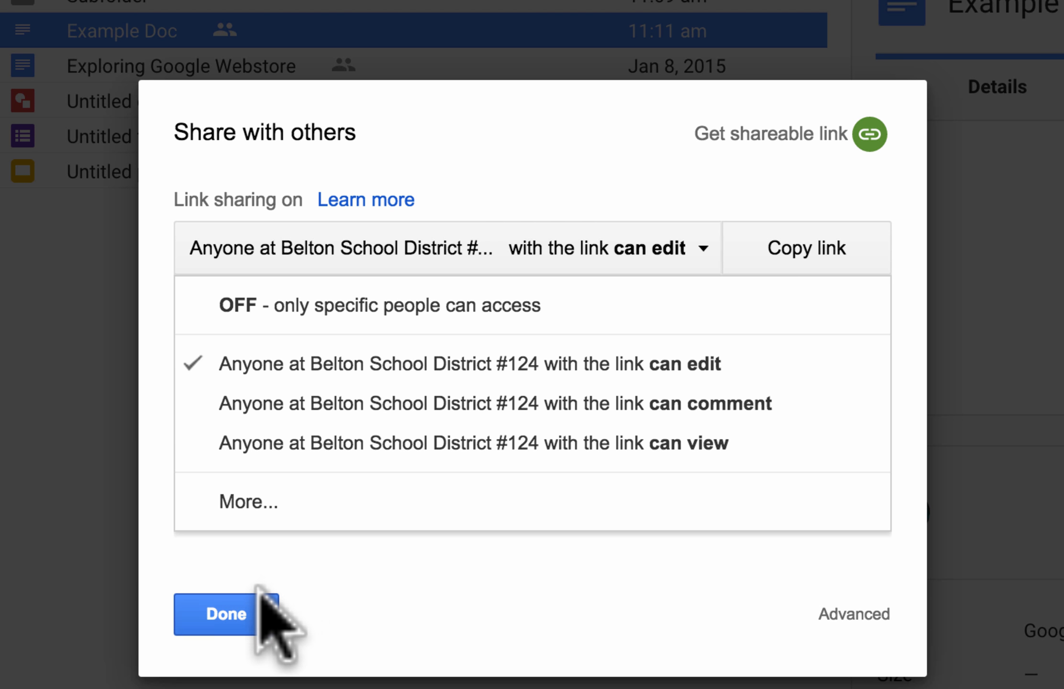
left_click(377, 591)
Step: Share Example Doc with a colleague as an editor, adding the note "Hello, this is an example shared document." and sending the email notification
left_click(328, 459)
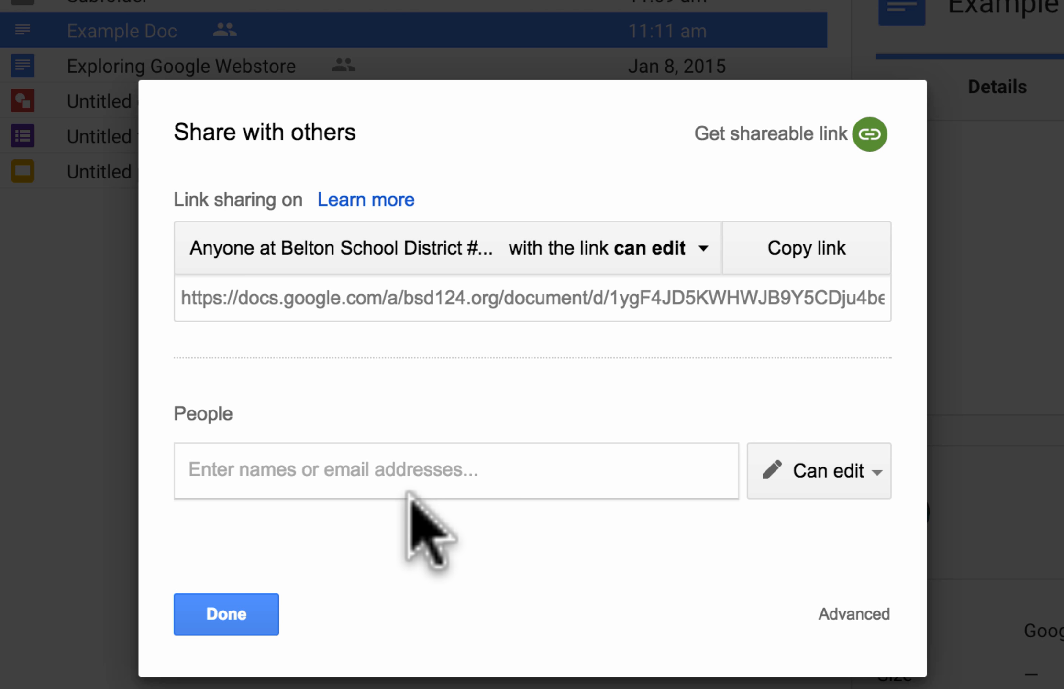
type("ivy")
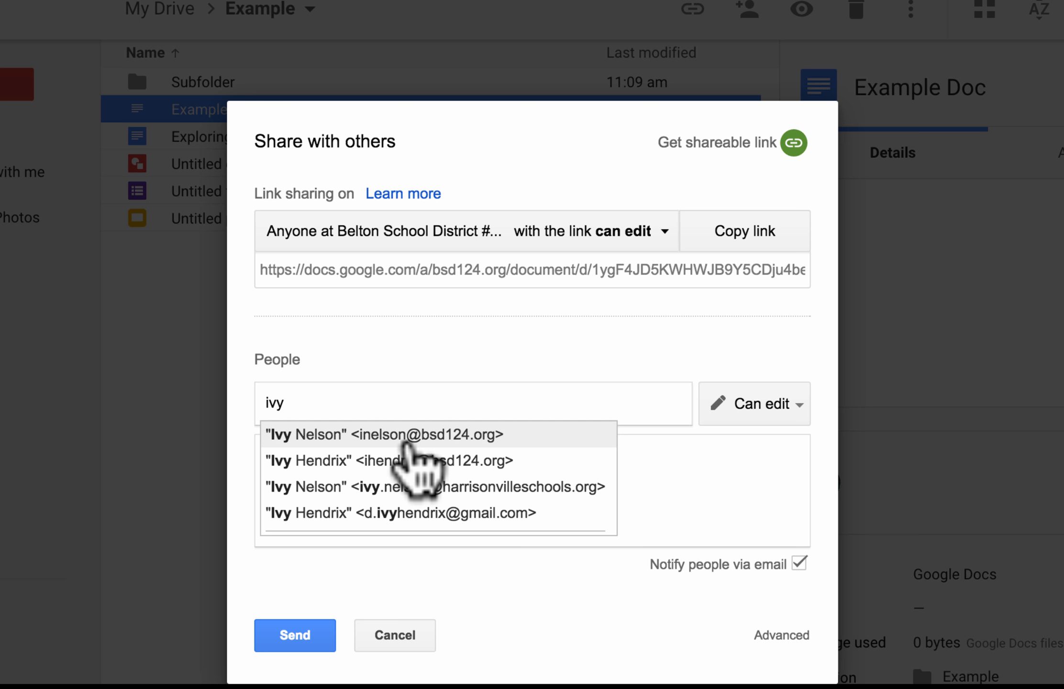
left_click(405, 439)
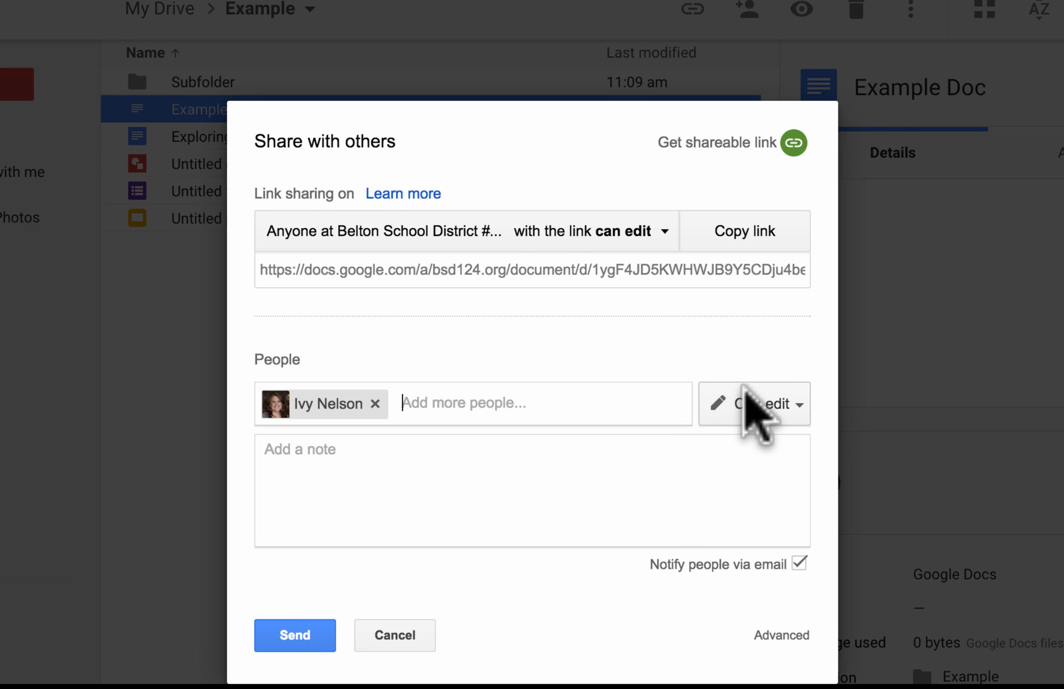
left_click(756, 405)
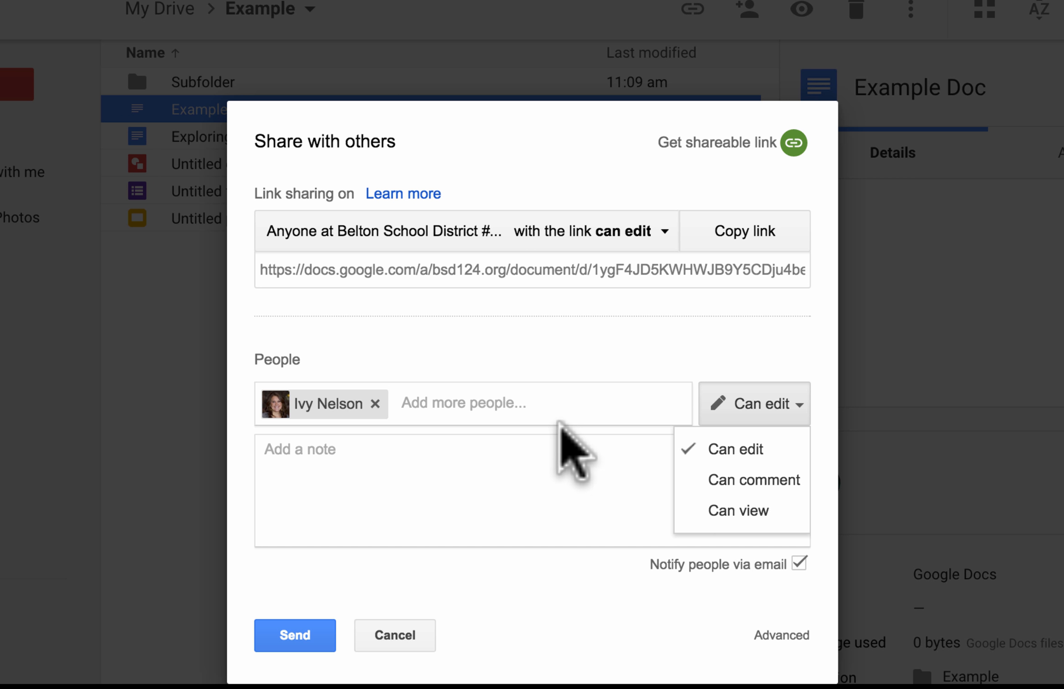
left_click(560, 423)
left_click(325, 457)
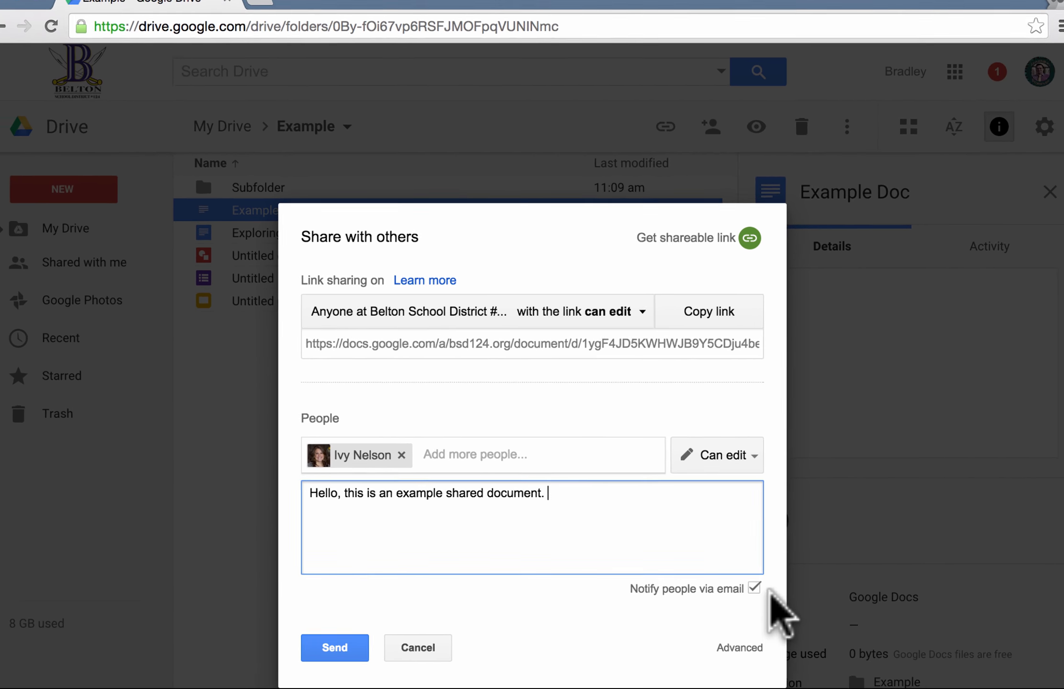
left_click(341, 649)
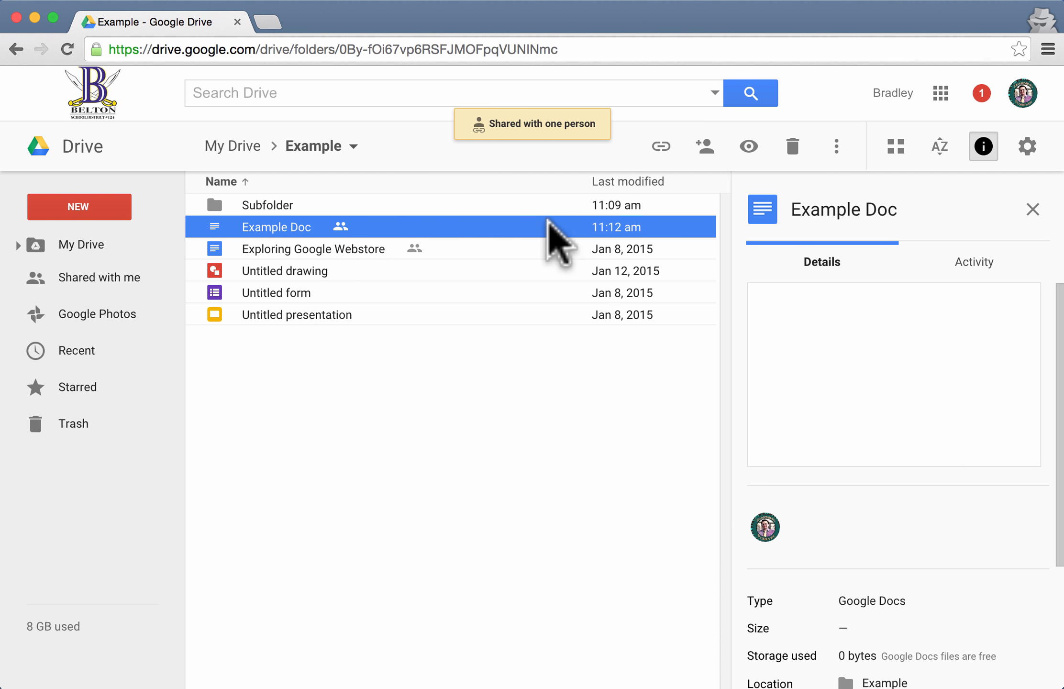
Step: Remove the invited colleague's access to Example Doc in the sharing settings and save the changes
left_click(705, 146)
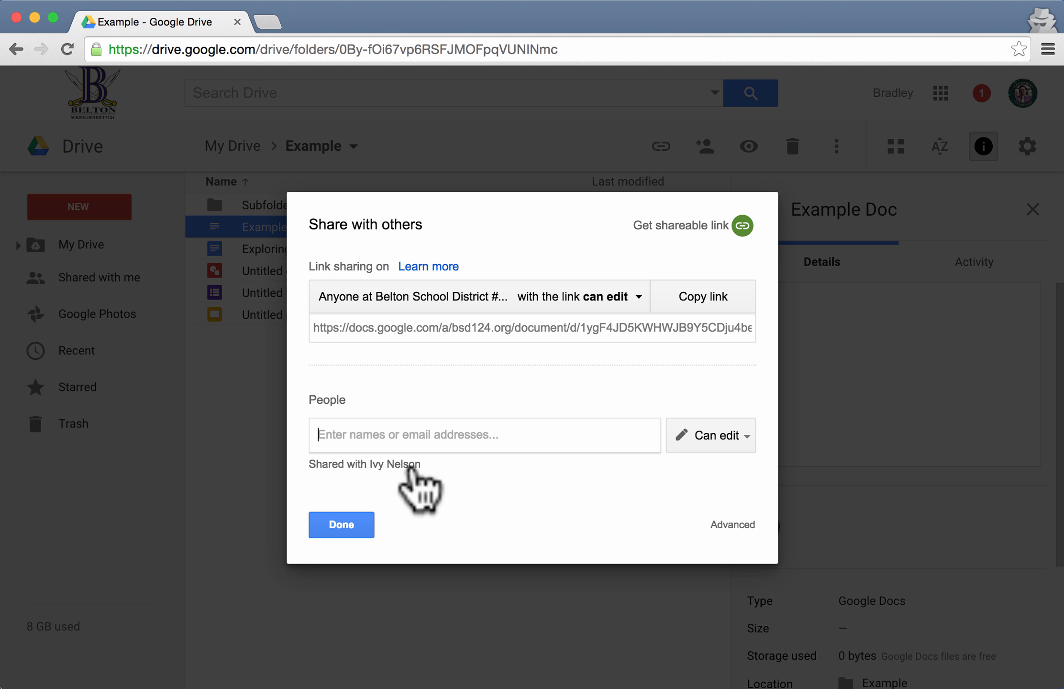
left_click(410, 465)
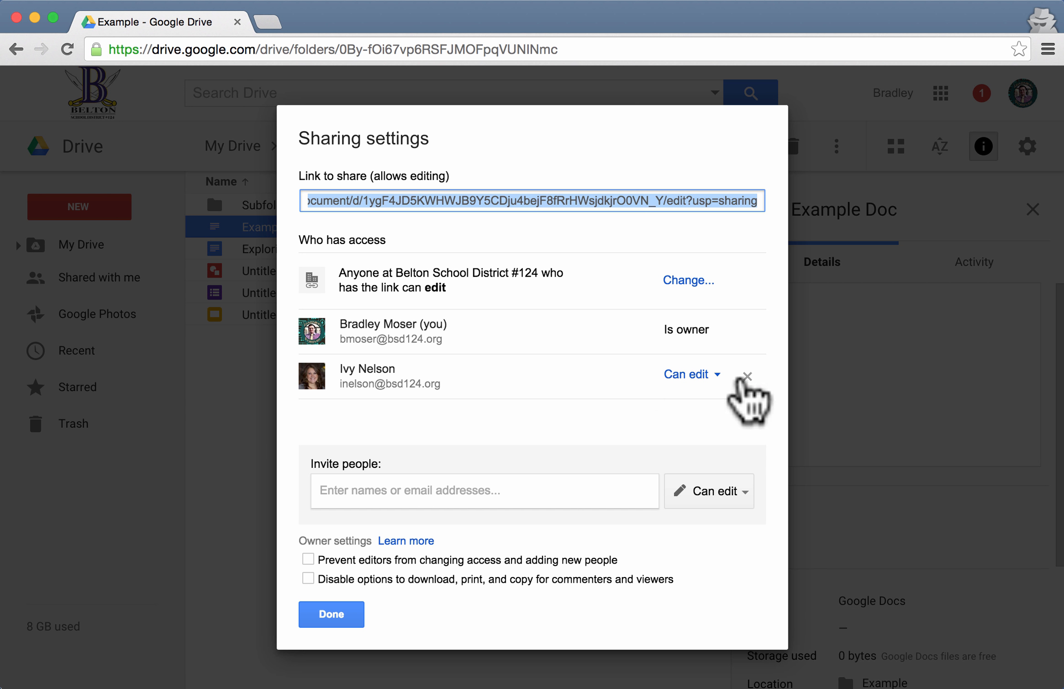
left_click(746, 374)
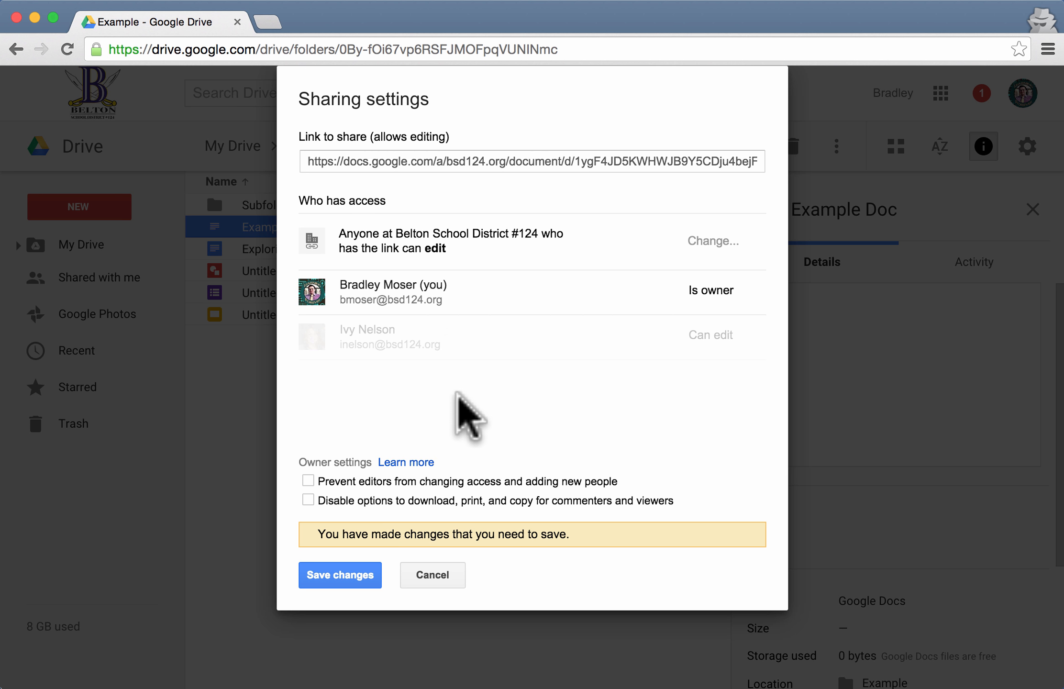
left_click(356, 576)
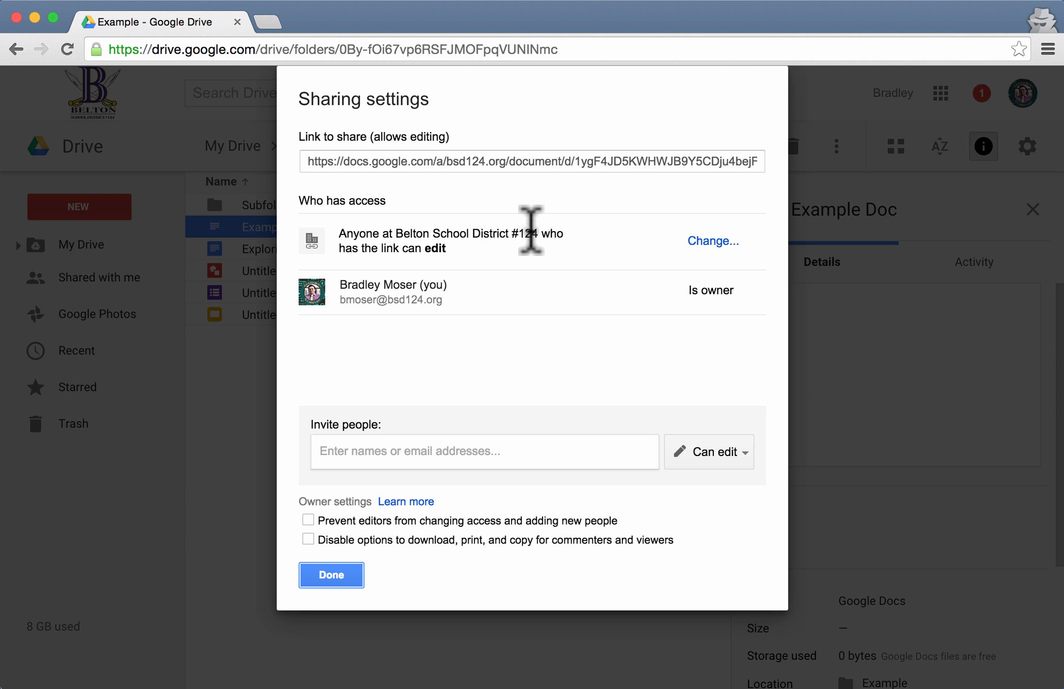
left_click(337, 570)
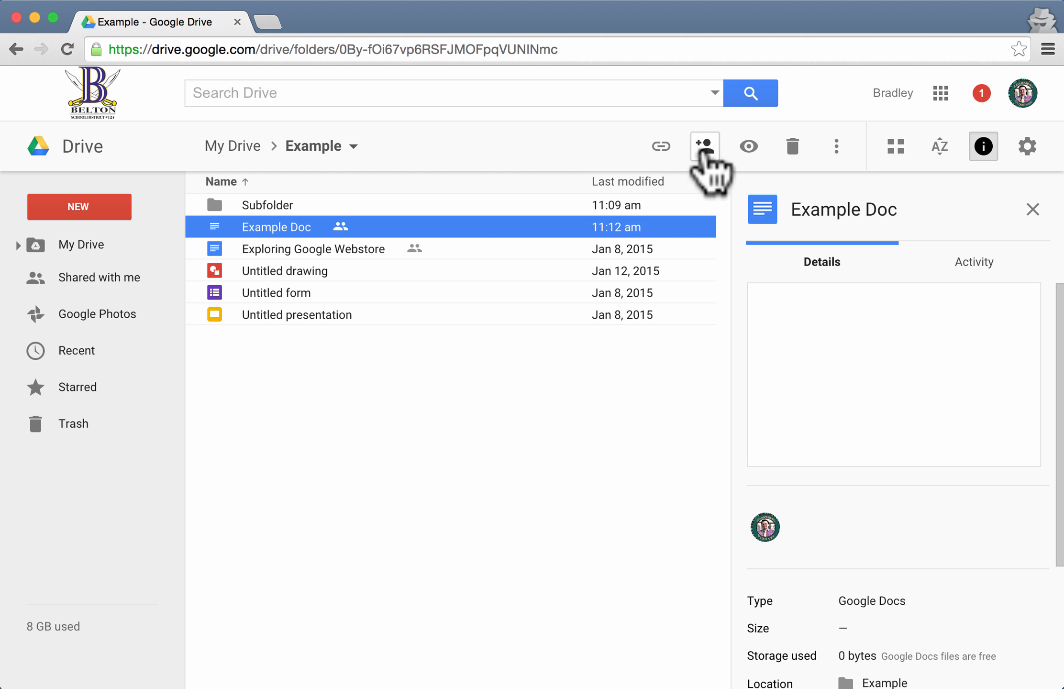
Step: Turn off link sharing for Example Doc so only specific people can access it
left_click(705, 146)
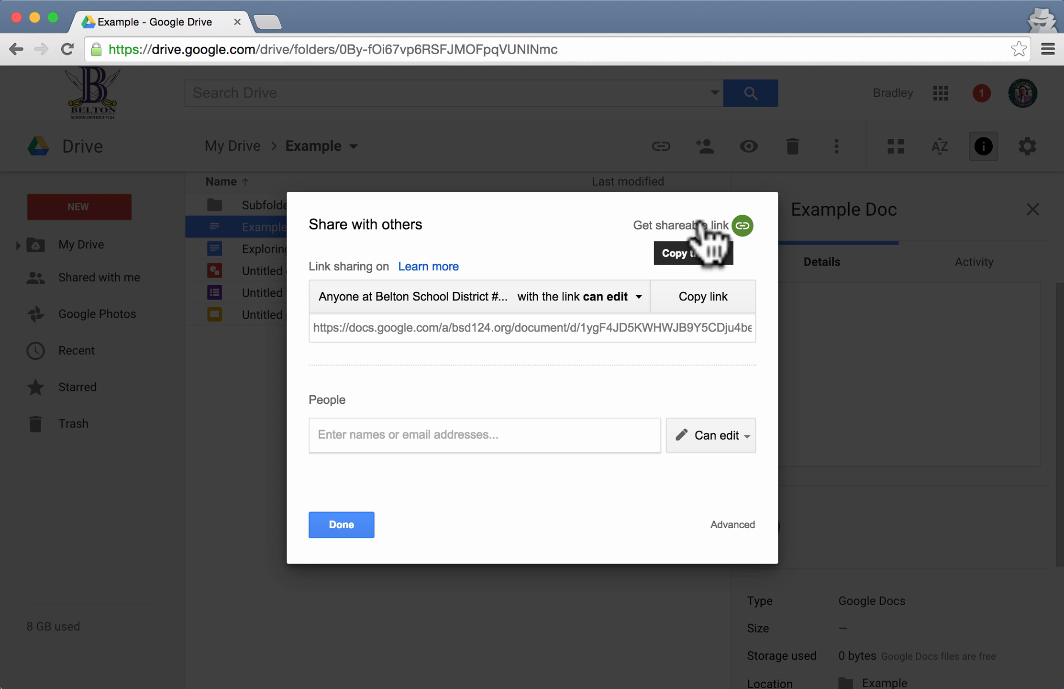
left_click(579, 296)
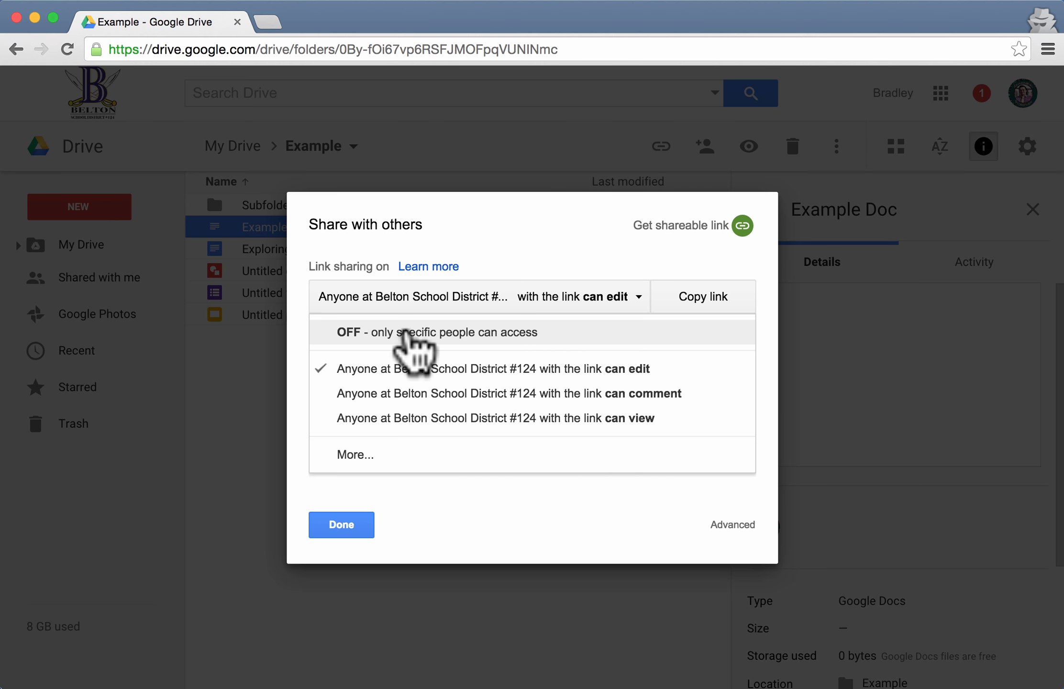
left_click(431, 332)
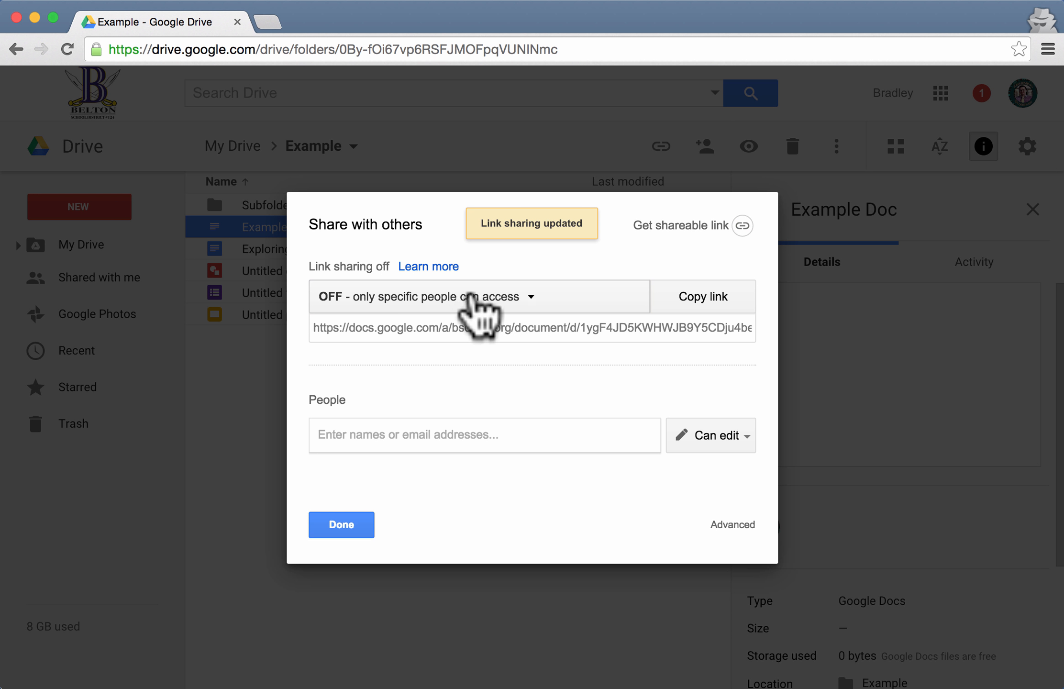
left_click(341, 524)
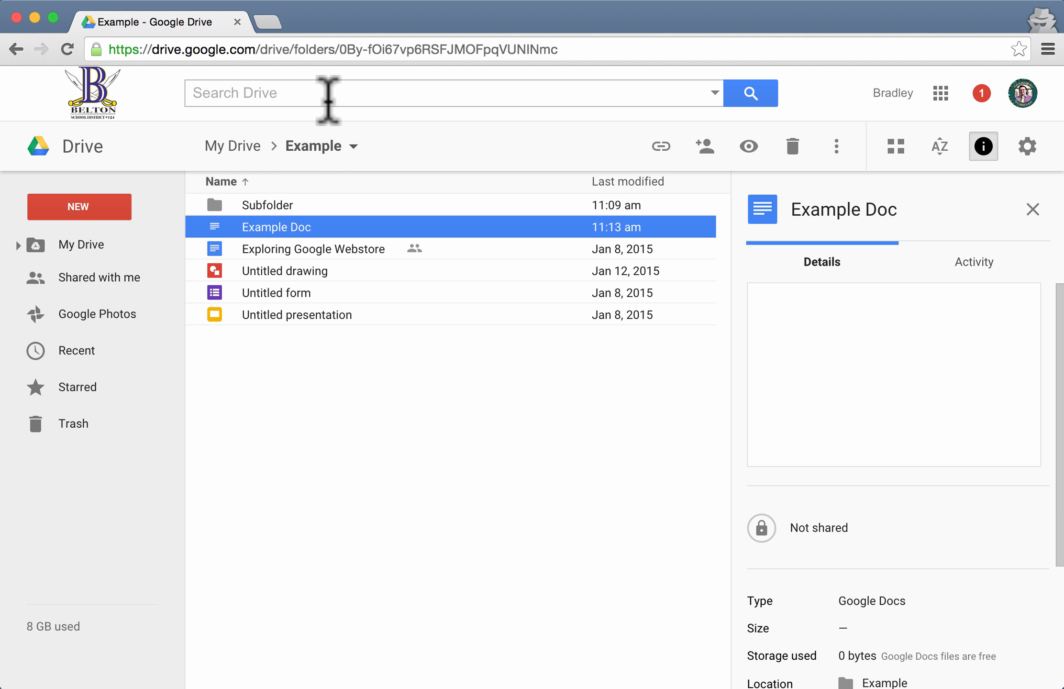
Step: Go back to My Drive, search for "example doc", look through the results, and select Example Doc
left_click(102, 247)
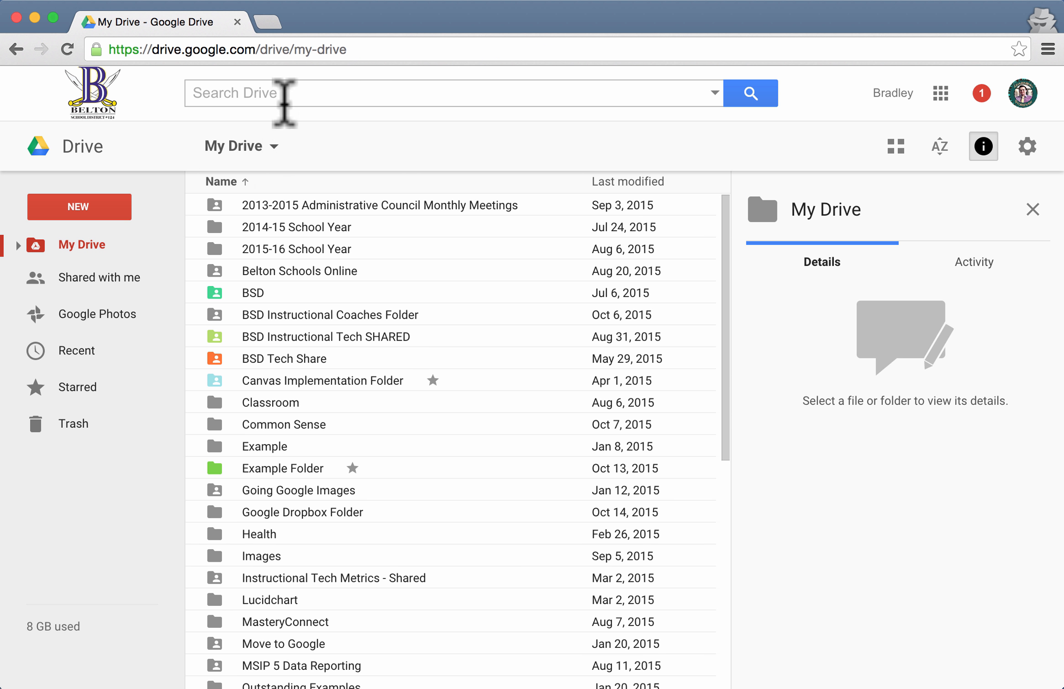
left_click(290, 92)
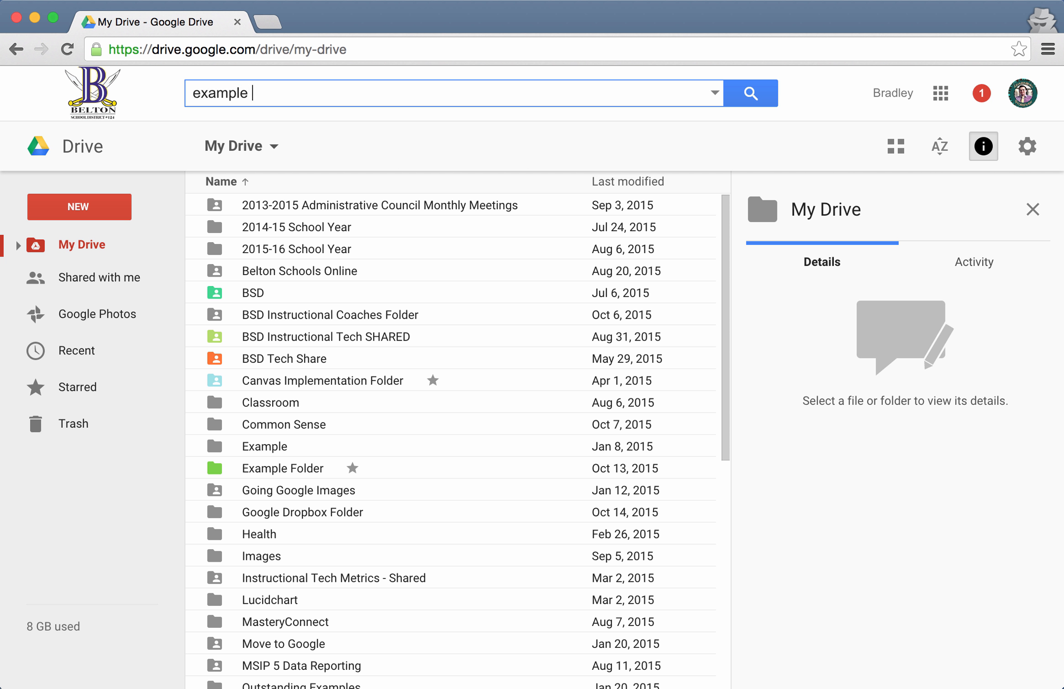
key("Return")
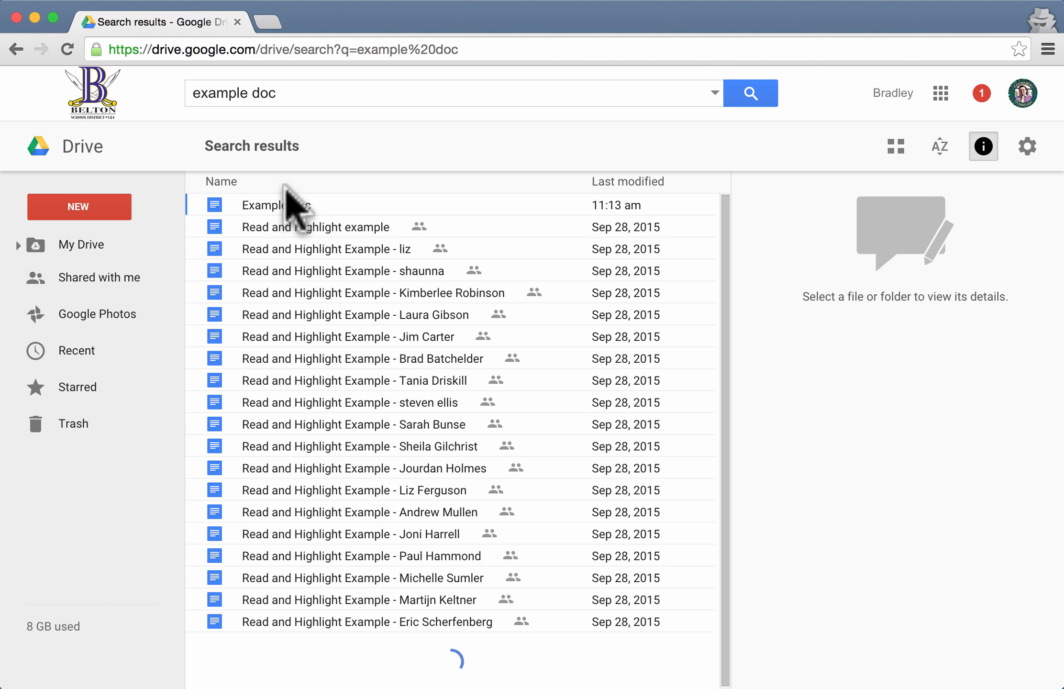
scroll(317, 436, "down", 8)
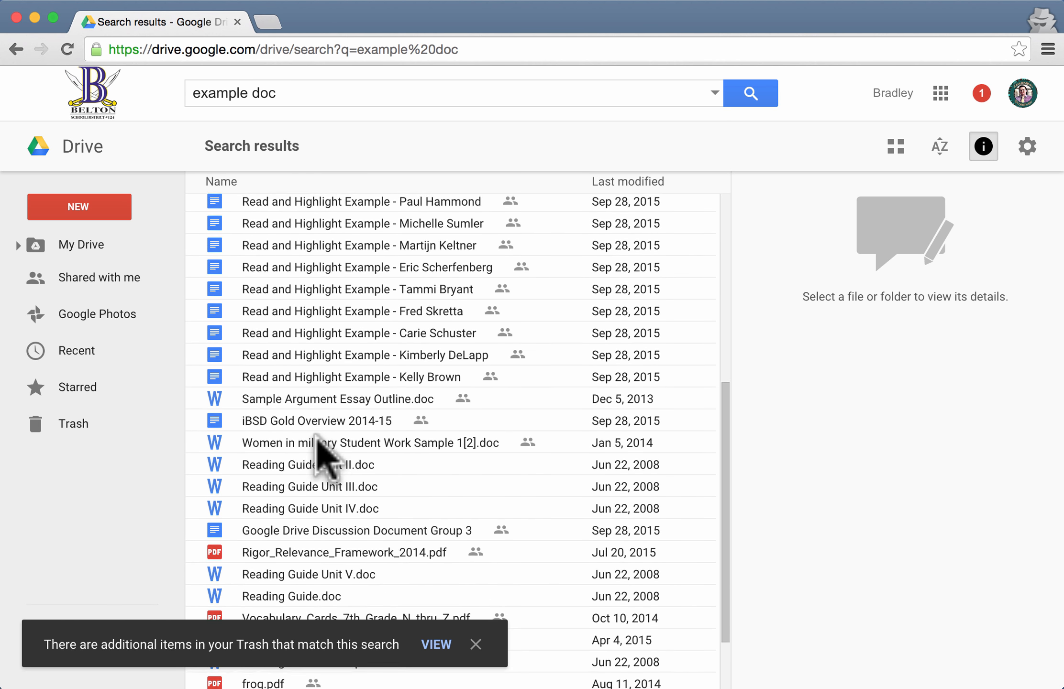
scroll(316, 437, "up", 5)
scroll(317, 437, "up", 3)
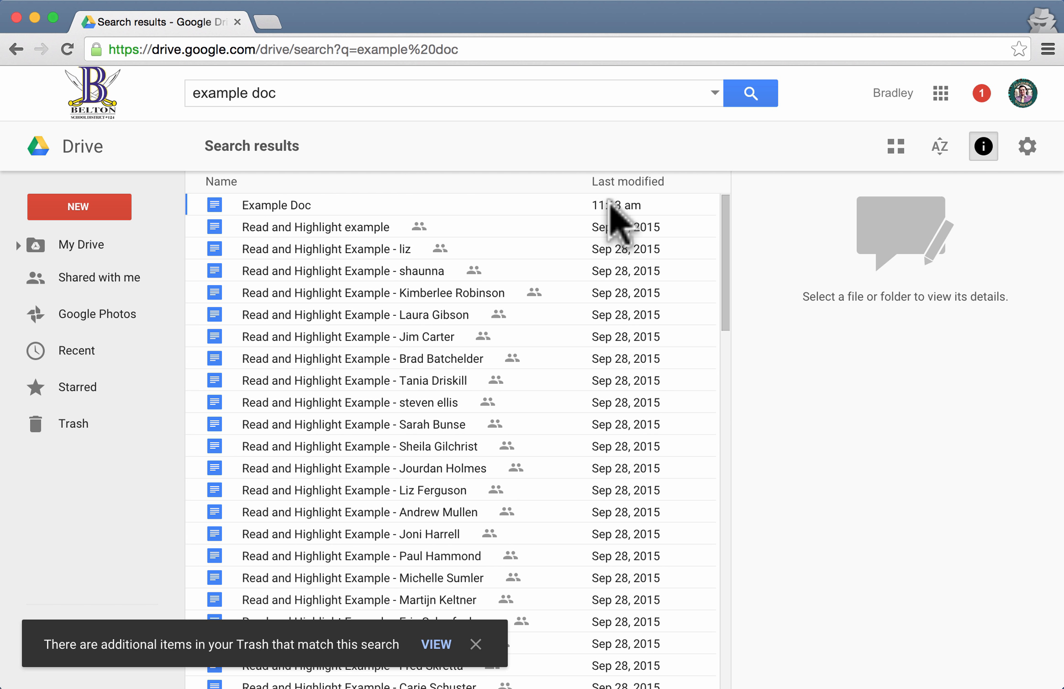
left_click(289, 205)
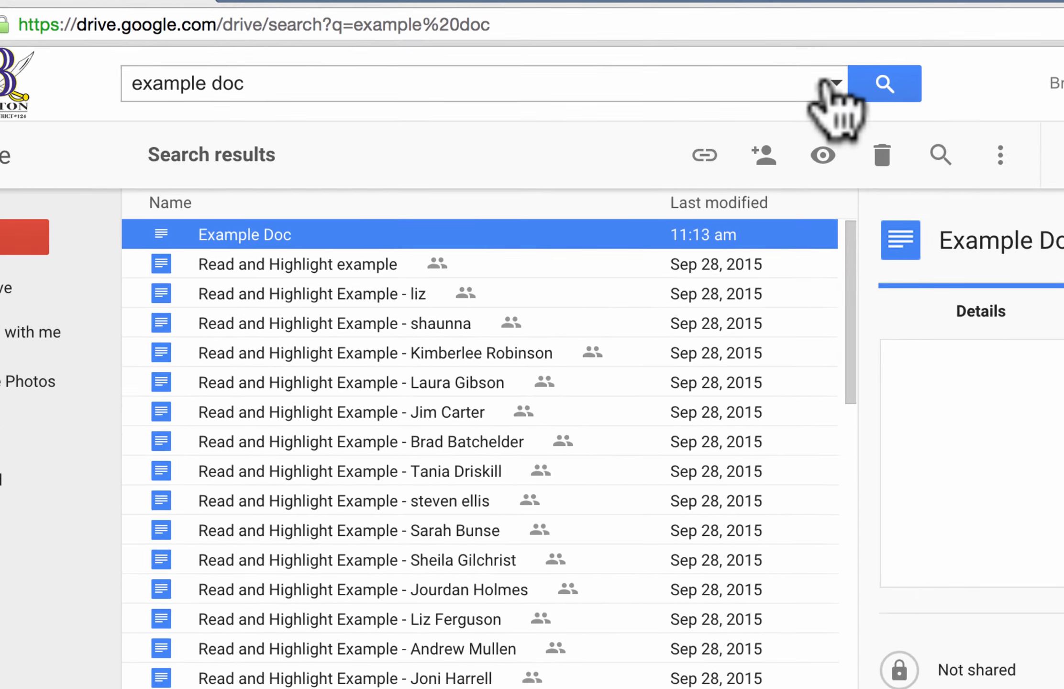
Step: Narrow the search to the Documents file type owned by me, look through the results, and select Example Doc
left_click(714, 93)
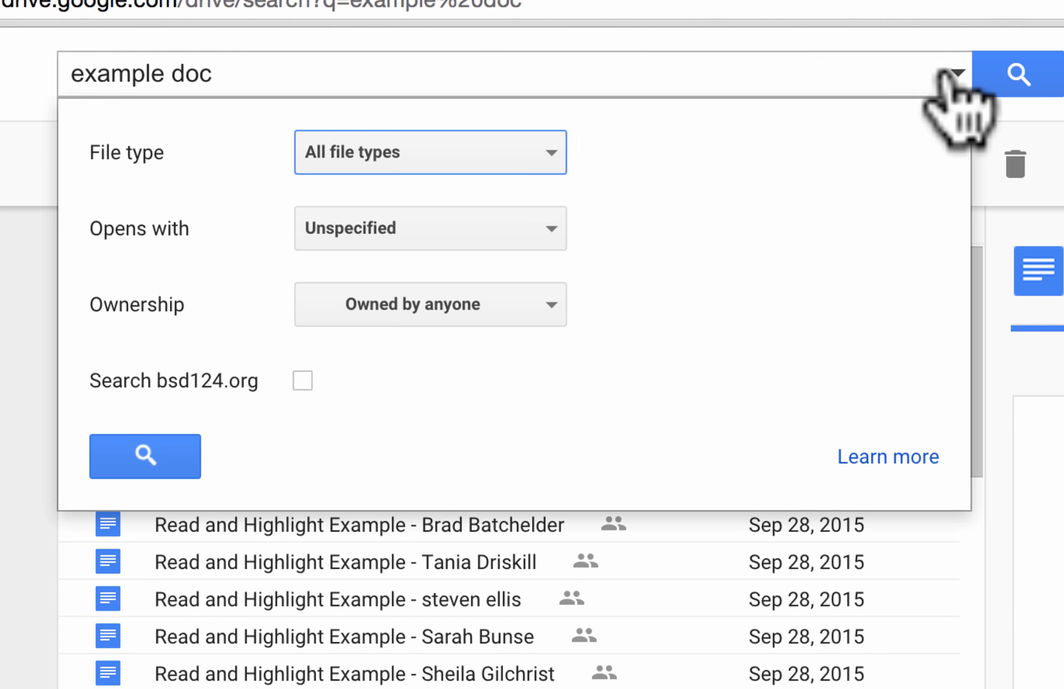
left_click(478, 152)
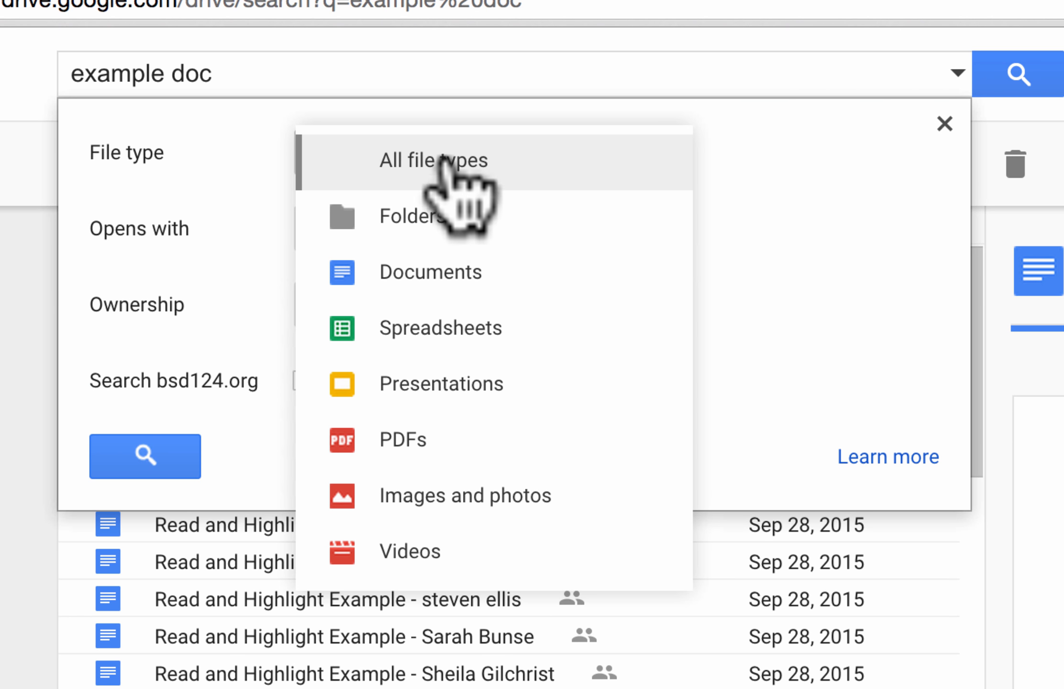
left_click(503, 277)
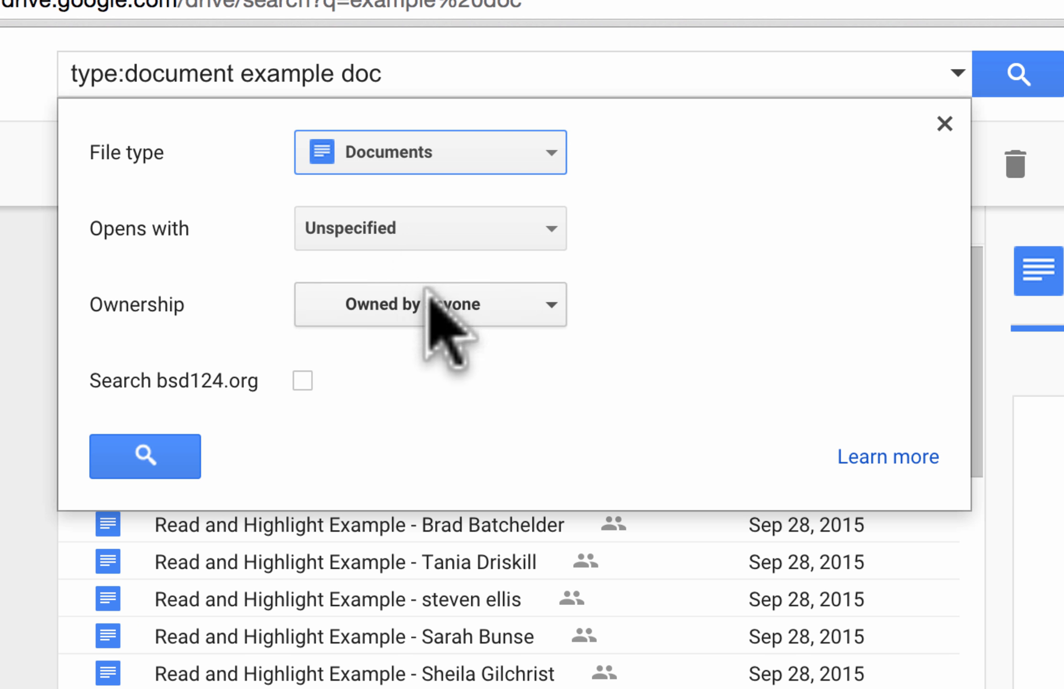
left_click(430, 304)
left_click(555, 368)
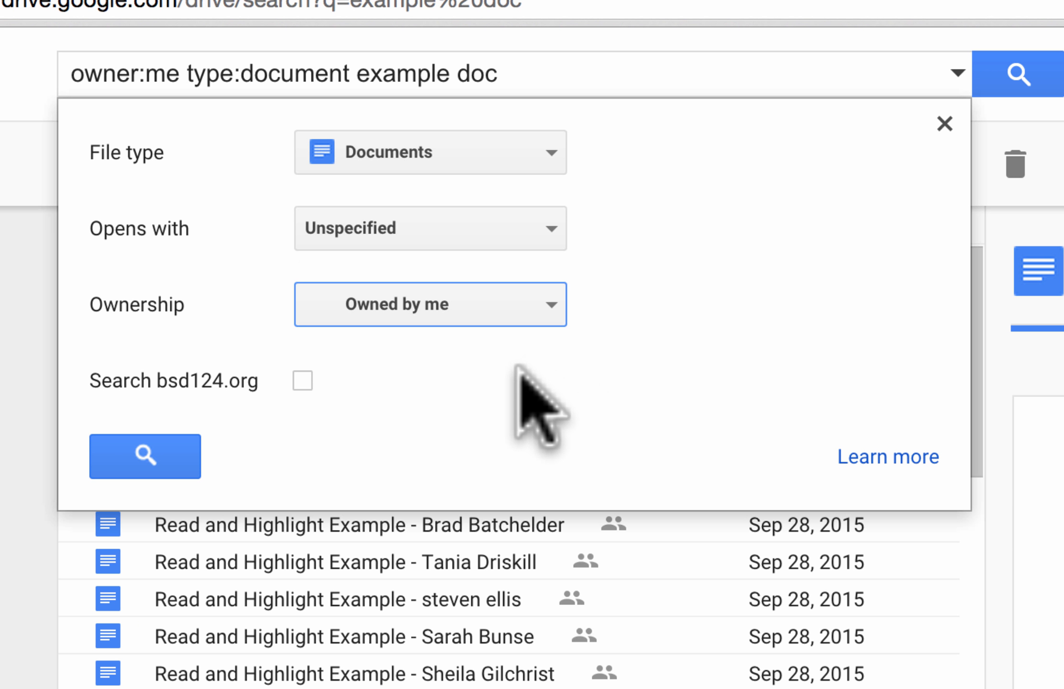
left_click(146, 447)
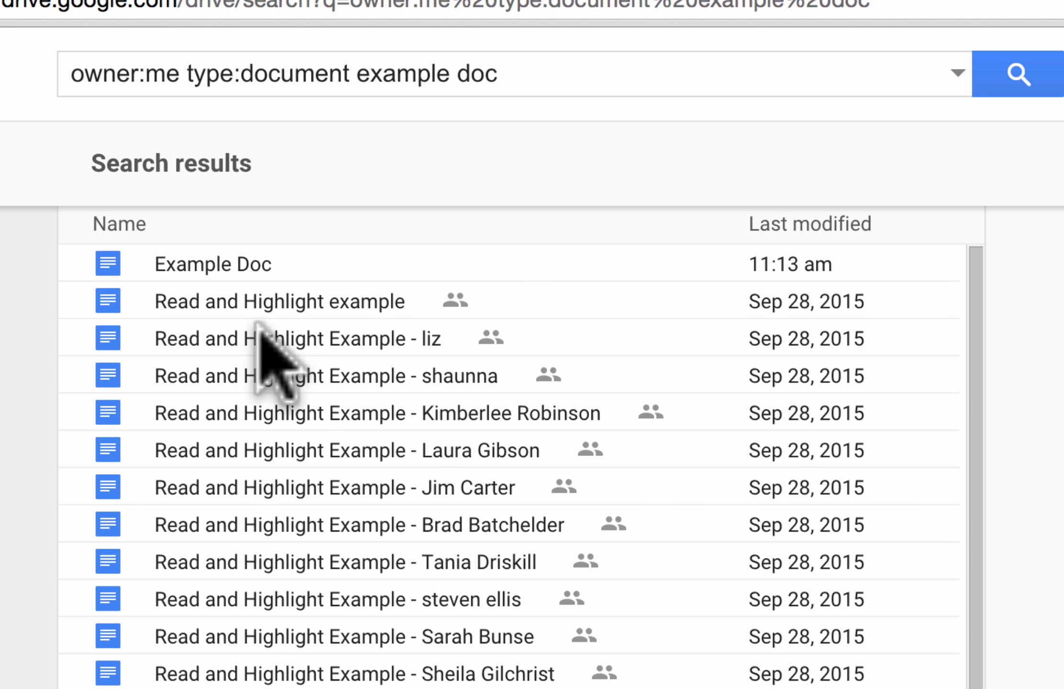
scroll(340, 492, "down", 10)
scroll(352, 517, "up", 10)
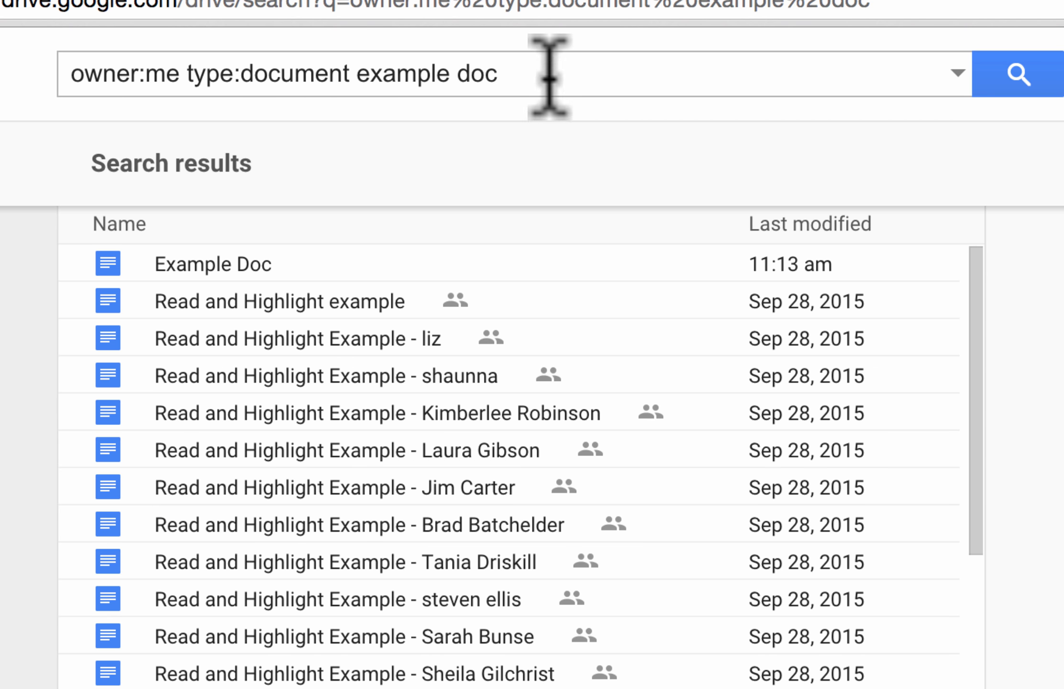
left_click(272, 254)
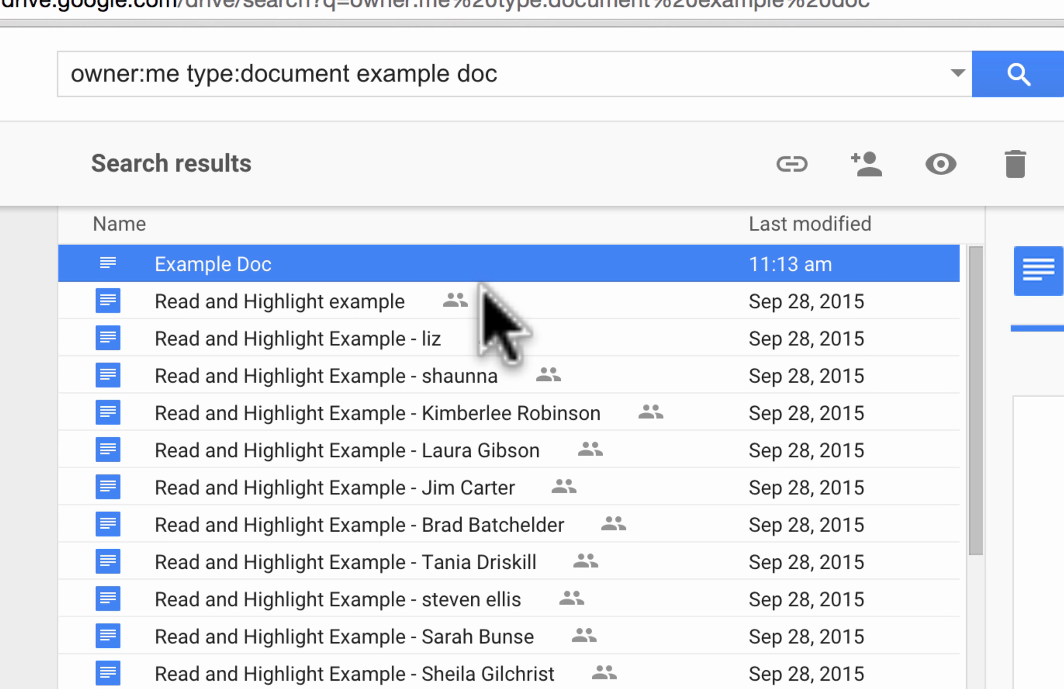